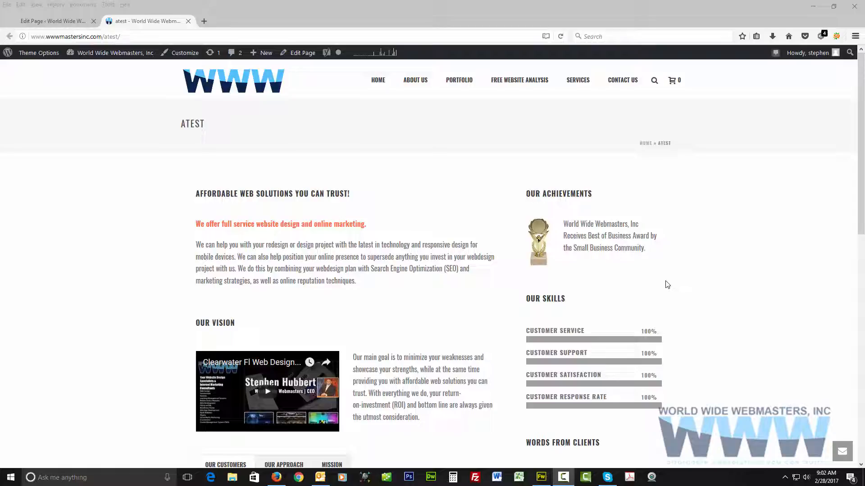
Examine the published atest page's layout, from the opening text and vision video to the skills and client testimonials.
scroll(694, 216, down, 2)
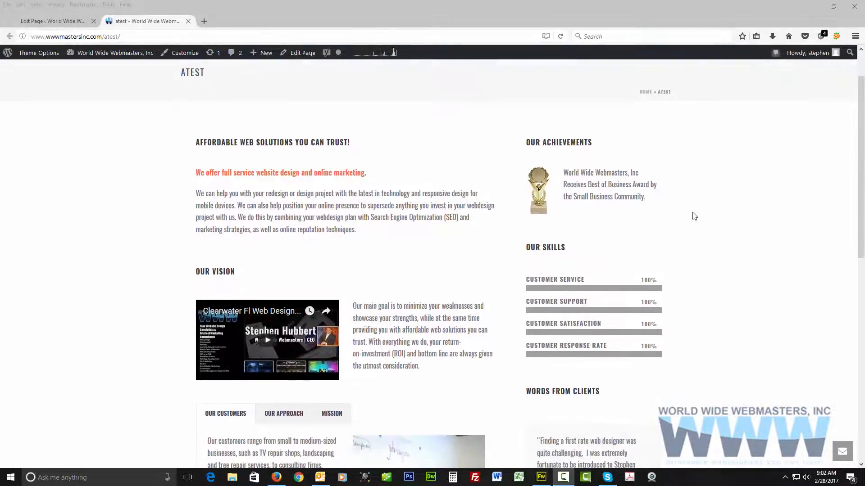
scroll(694, 217, down, 4)
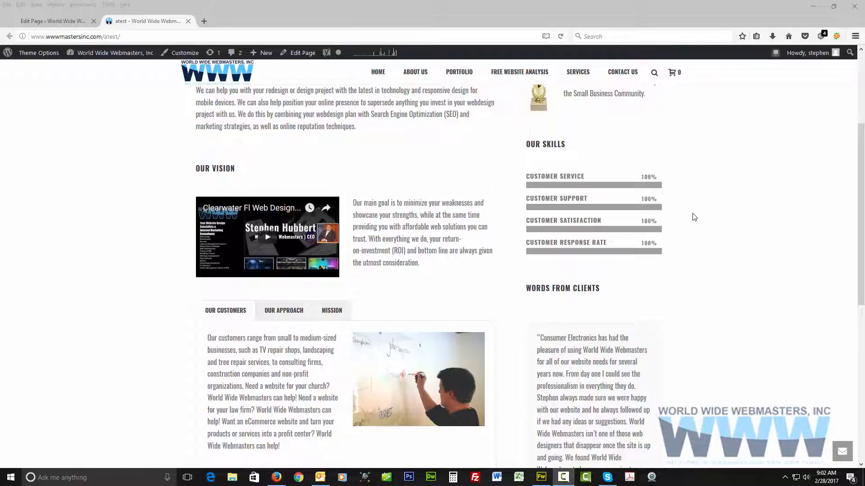
scroll(694, 217, down, 4)
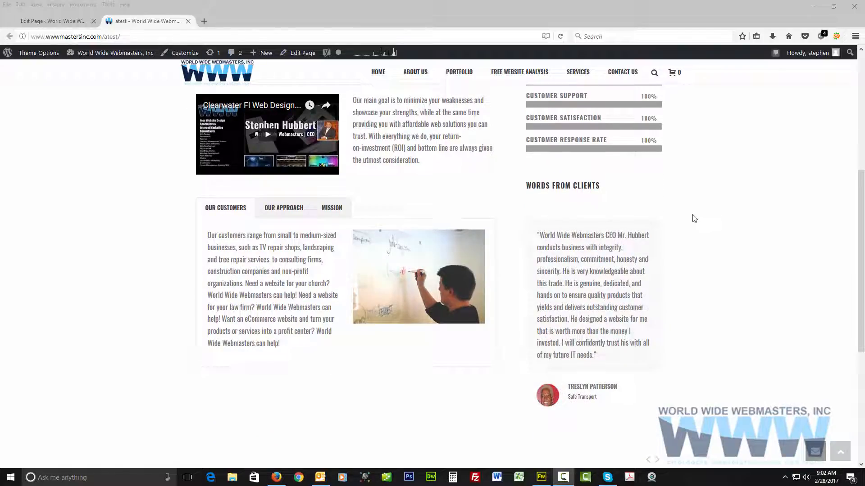
scroll(643, 199, up, 10)
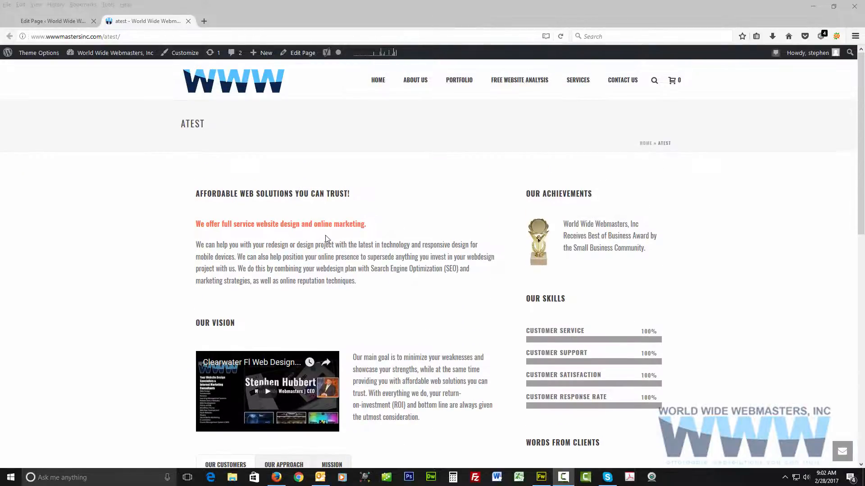
scroll(332, 229, down, 1)
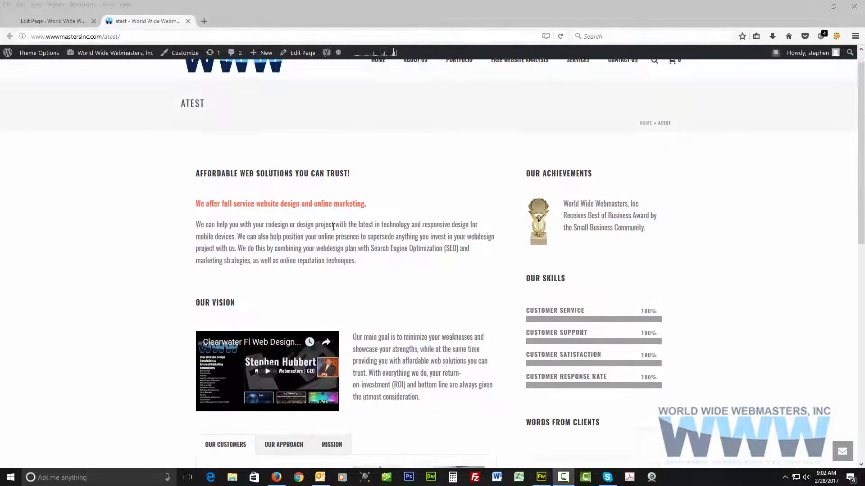
scroll(334, 228, down, 1)
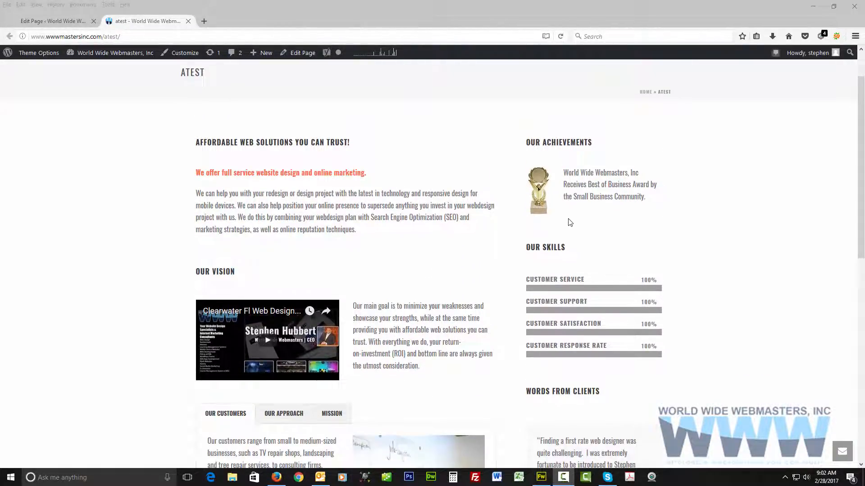
scroll(570, 222, down, 5)
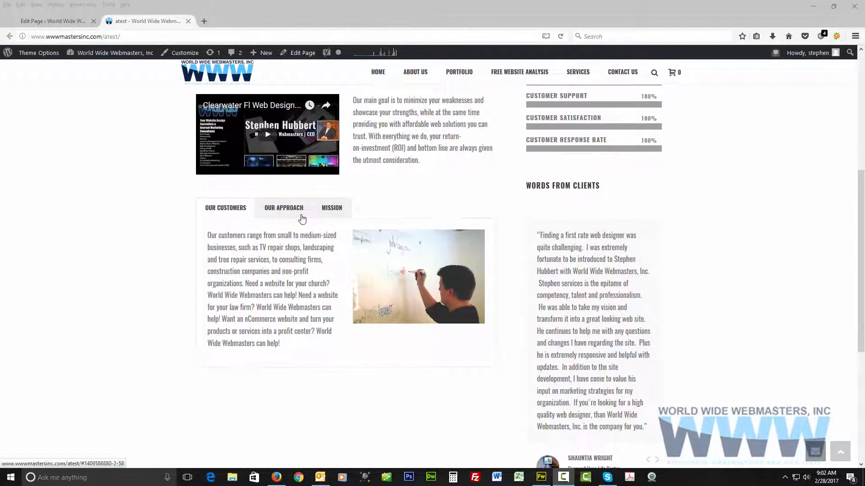
View the contents of the Our Customers, Our Approach and Mission sections, ending on Our Customers.
click(287, 209)
click(330, 211)
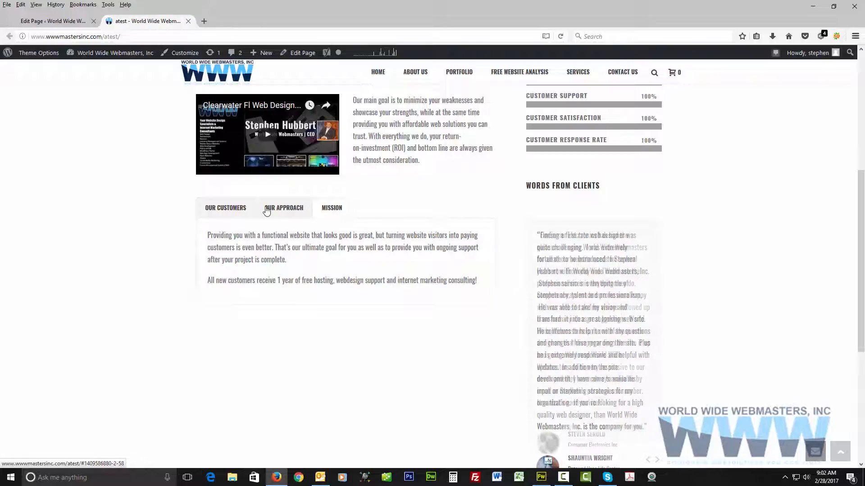
click(267, 211)
click(224, 209)
click(285, 211)
click(321, 211)
click(272, 207)
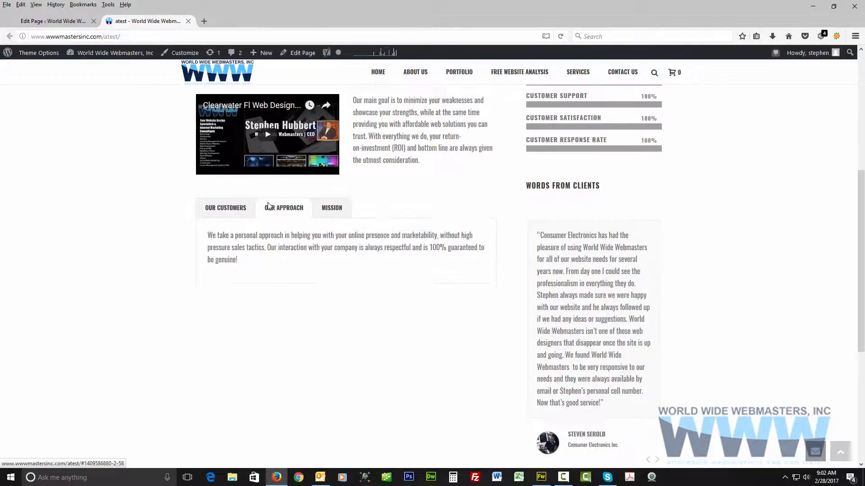
click(234, 209)
click(338, 210)
click(278, 209)
click(221, 212)
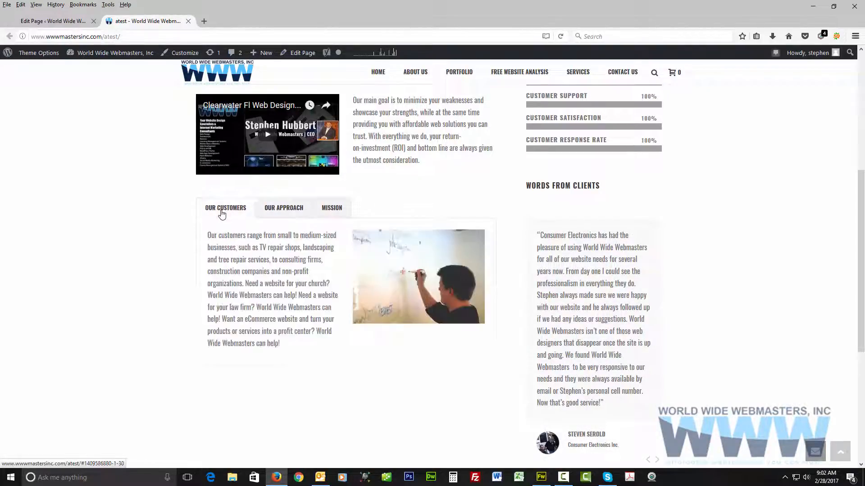
click(280, 211)
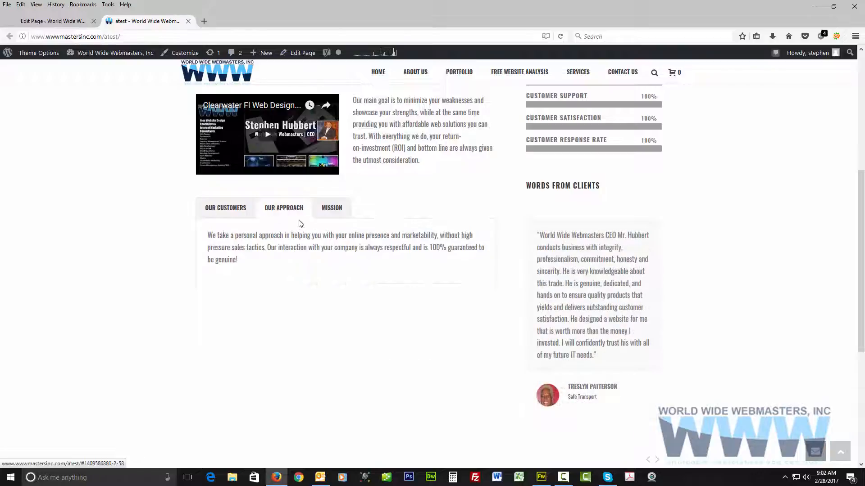
click(335, 209)
click(283, 209)
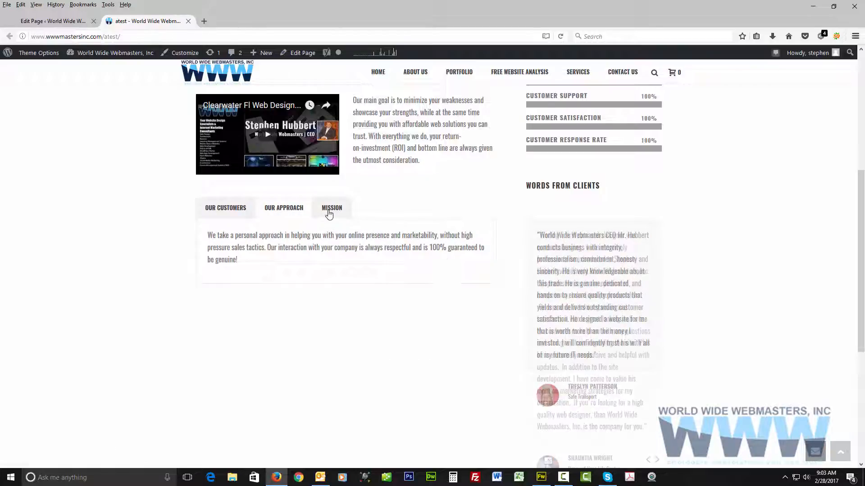
click(329, 210)
click(284, 209)
click(225, 208)
Review the published page's two-column layout, including Our Achievements, Our Skills and Words From Clients, down to the footer.
scroll(468, 257, up, 1)
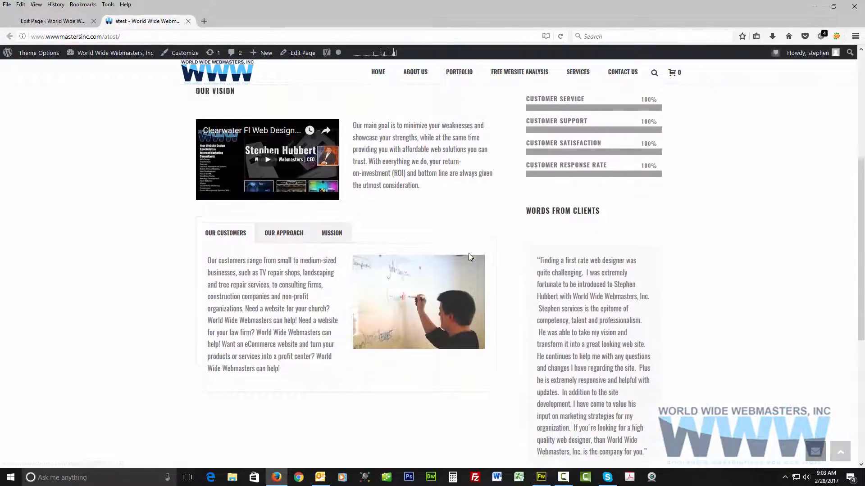
scroll(468, 257, up, 5)
scroll(488, 293, down, 2)
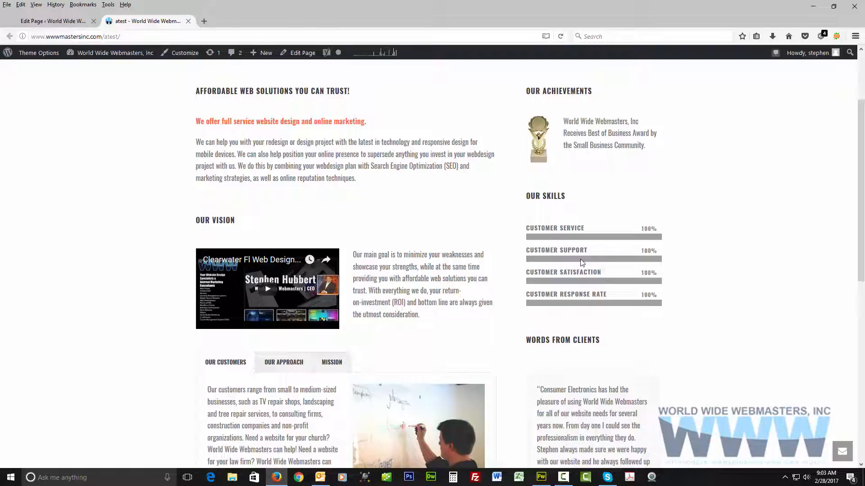
scroll(581, 262, up, 4)
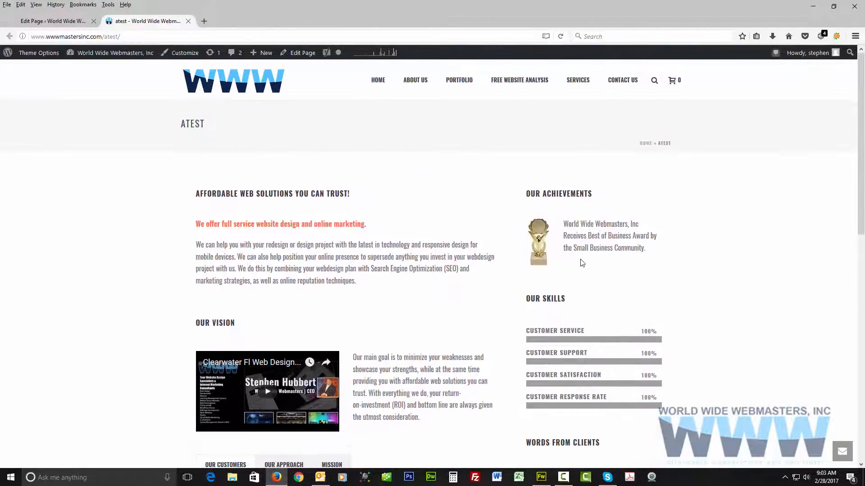
scroll(542, 270, down, 8)
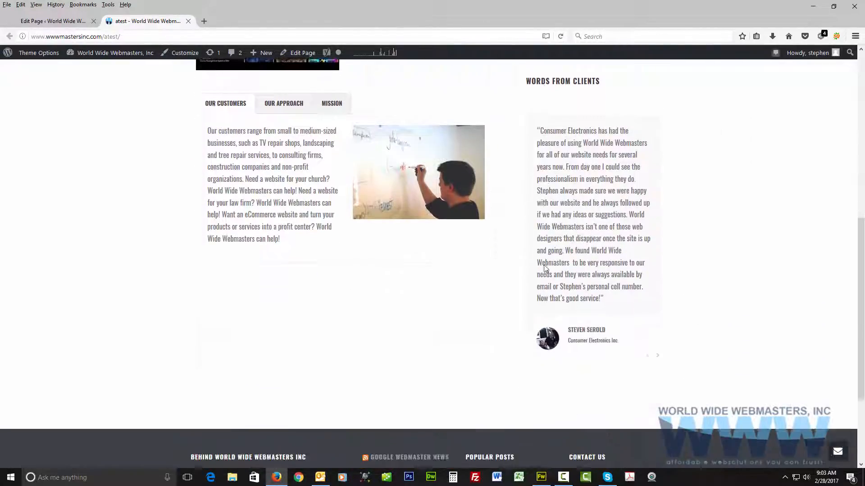
scroll(544, 269, down, 3)
scroll(544, 269, down, 1)
scroll(543, 266, up, 7)
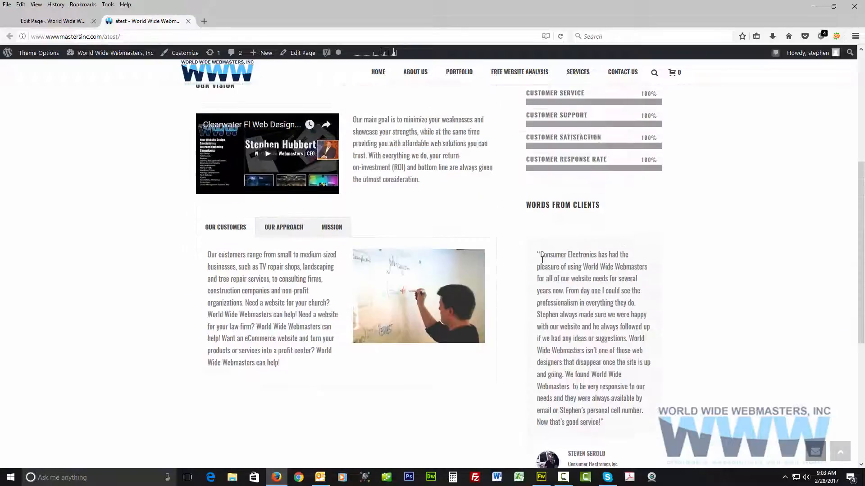
scroll(542, 260, up, 5)
scroll(527, 250, down, 1)
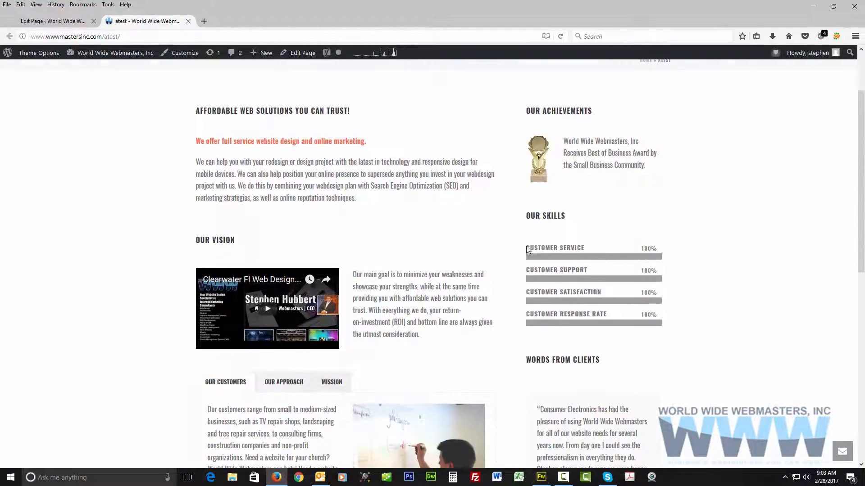
Go to the atest page's editor, change it to classic mode and show the shortcode content in the visual view.
click(72, 24)
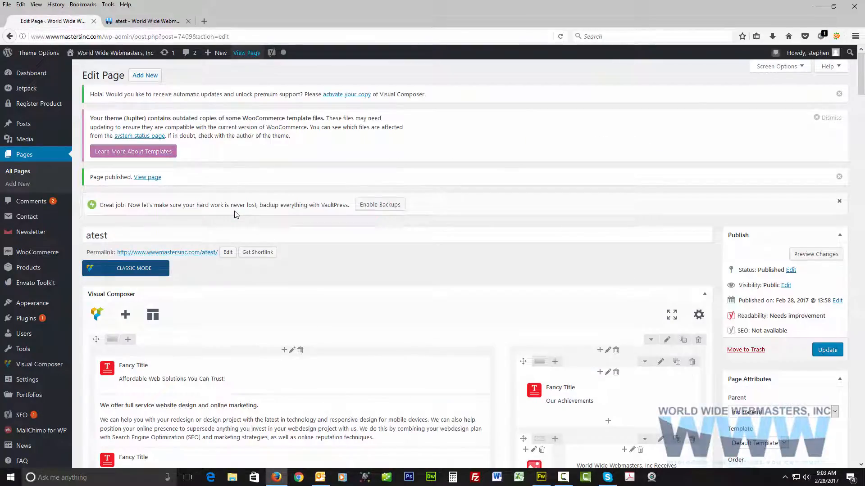
scroll(234, 214, down, 3)
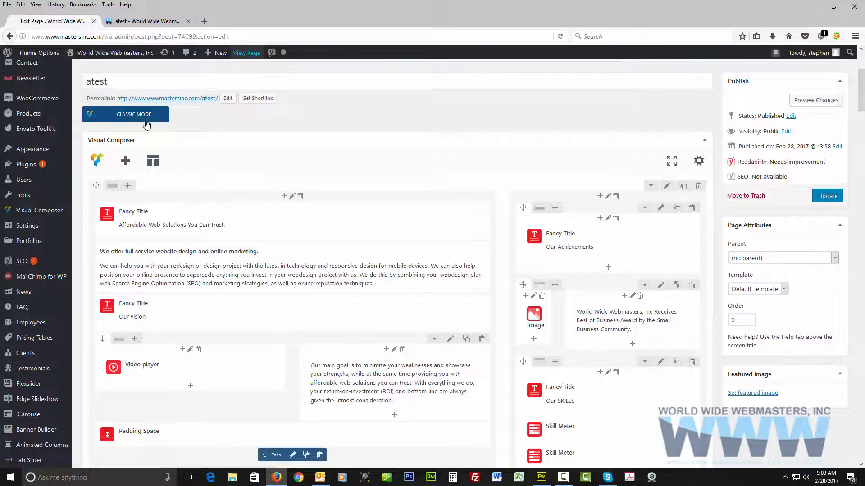
click(139, 118)
scroll(495, 202, down, 5)
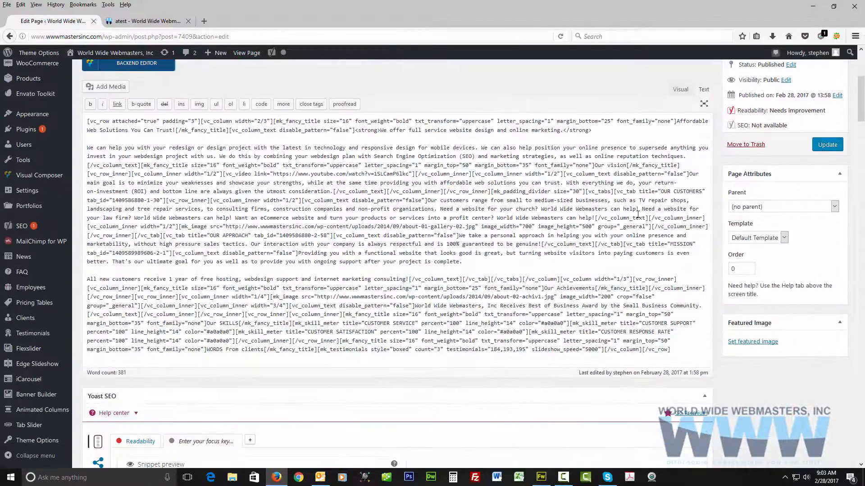
click(676, 92)
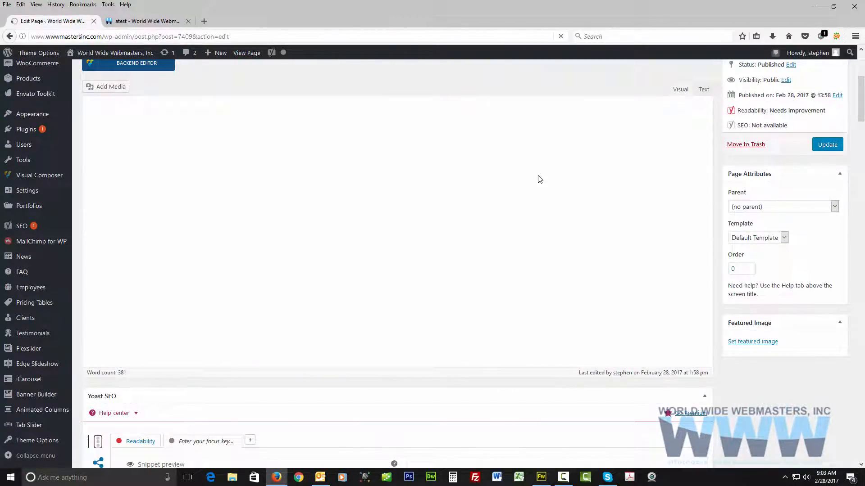
Toggle the extra row of formatting tools, return to the text view and examine the page's shortcodes.
scroll(429, 213, up, 4)
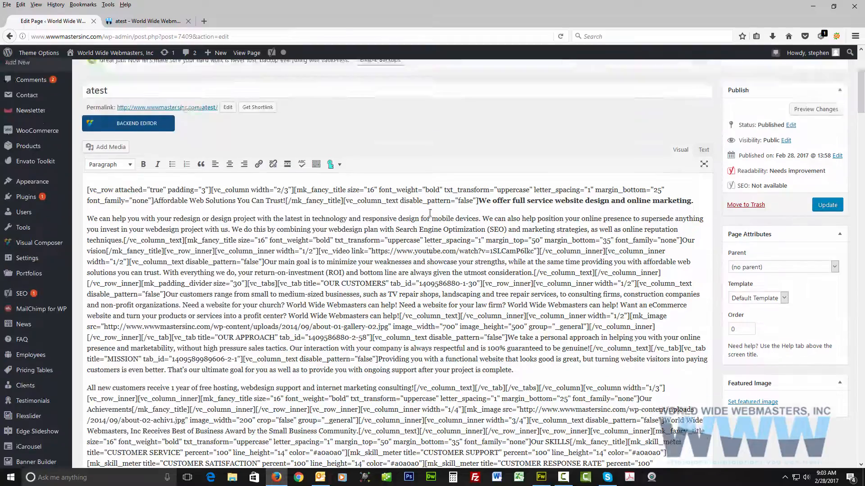
click(327, 254)
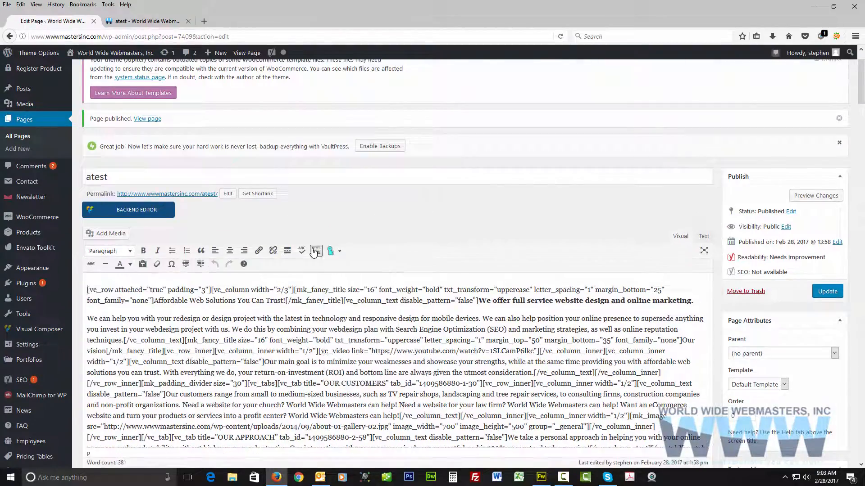
click(316, 250)
click(703, 237)
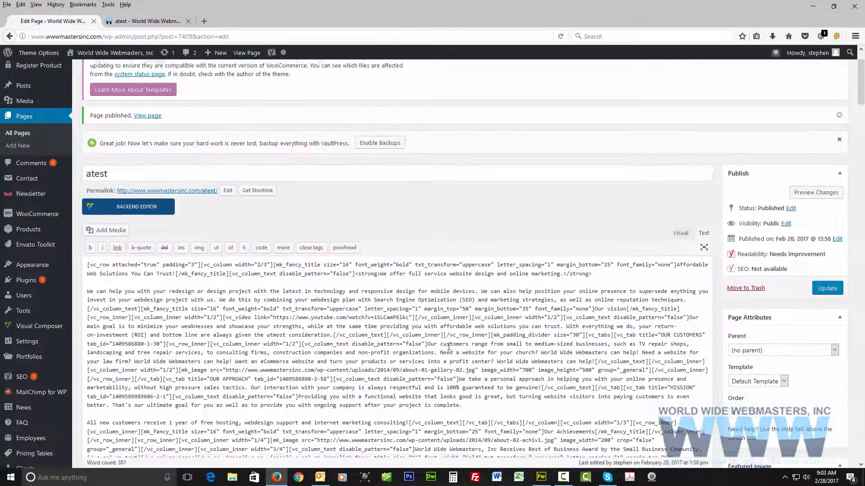
scroll(468, 325, down, 2)
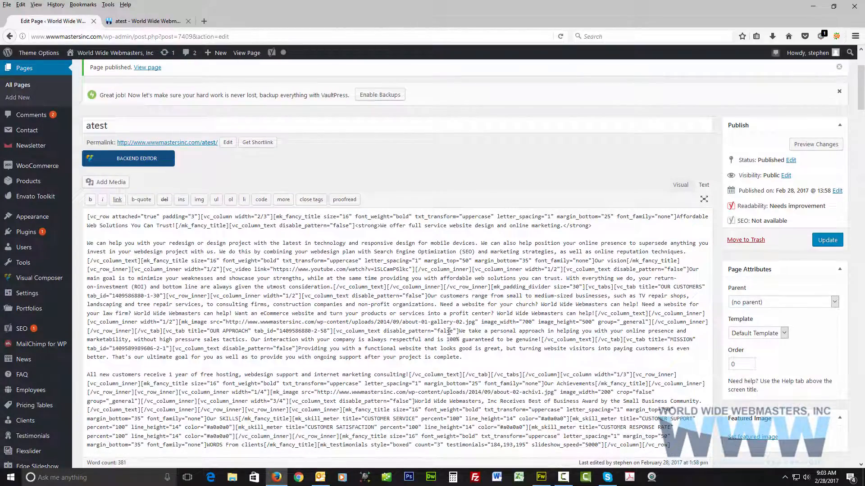
Return the atest page to the backend editor and look over its Visual Composer rows and elements.
click(135, 160)
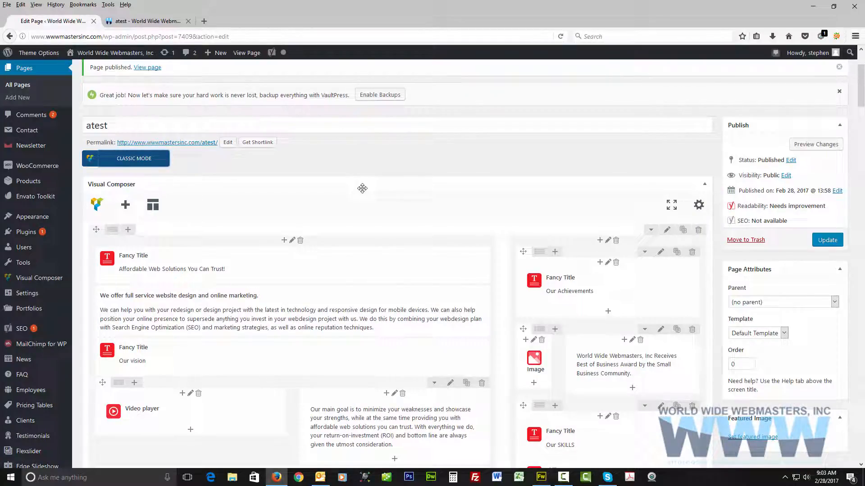
scroll(443, 184, down, 8)
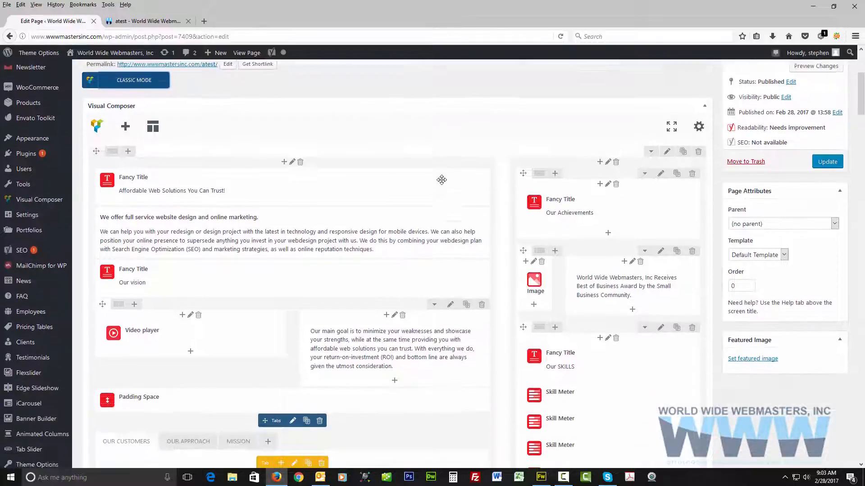
scroll(441, 183, down, 4)
scroll(443, 183, up, 9)
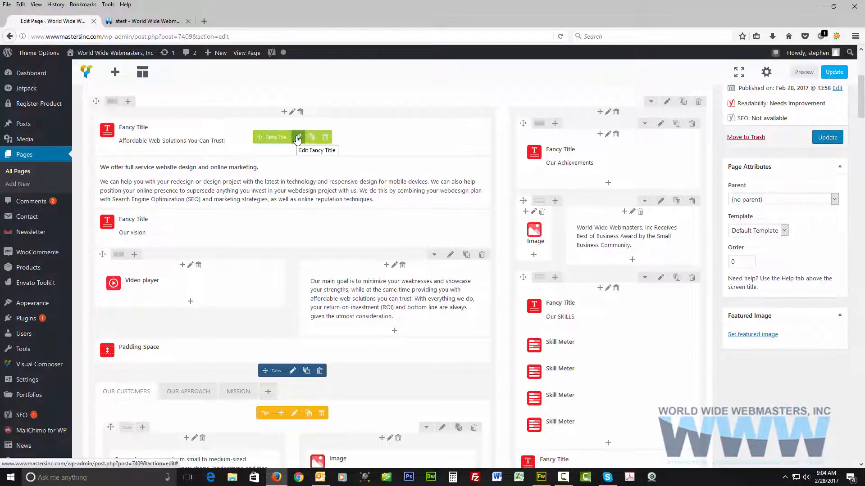
Open the settings of the first Fancy Title, compare its text with the published heading and examine its tag, font, spacing and alignment options.
click(298, 138)
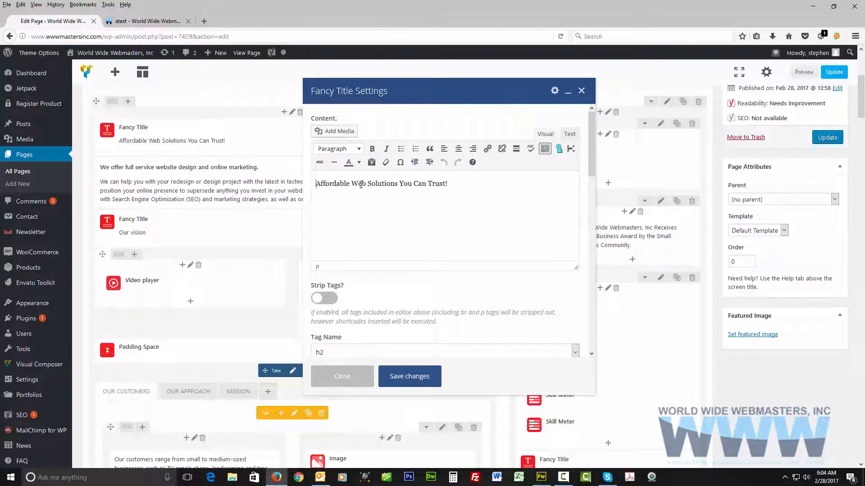
click(146, 21)
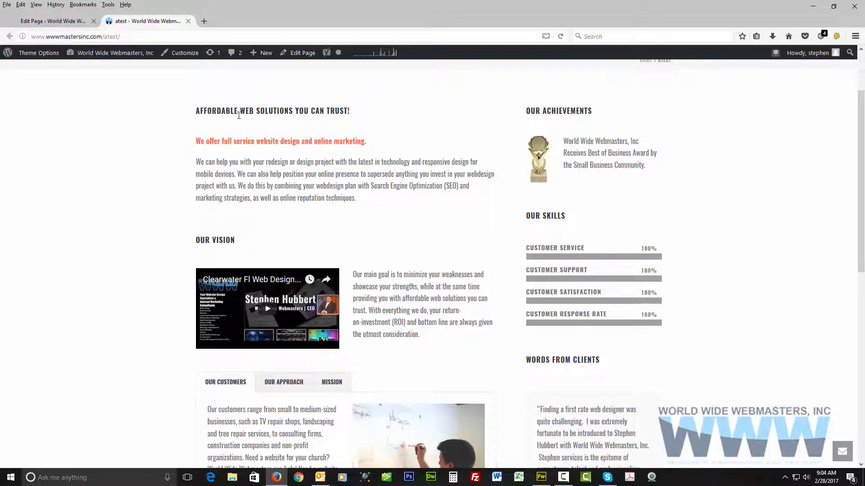
click(67, 21)
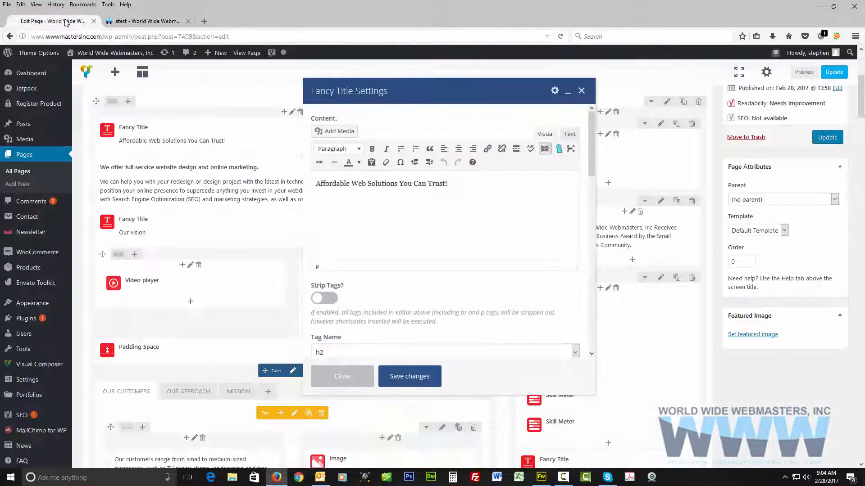
scroll(499, 247, down, 5)
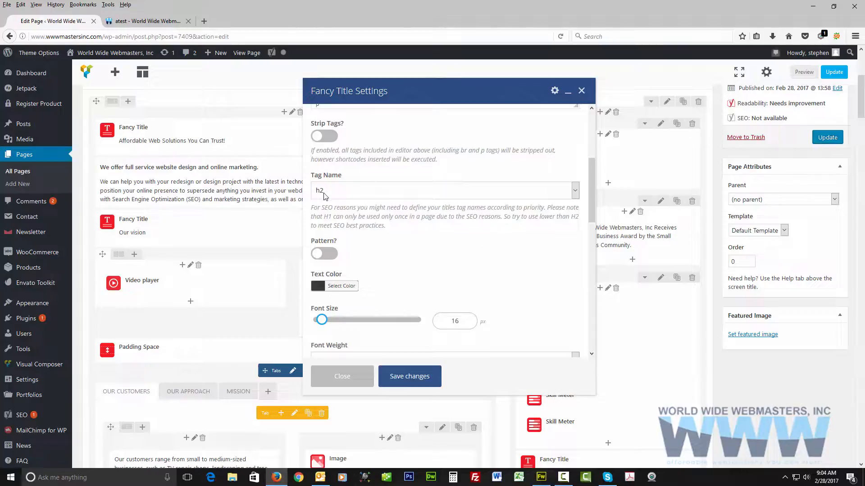
scroll(375, 242, down, 3)
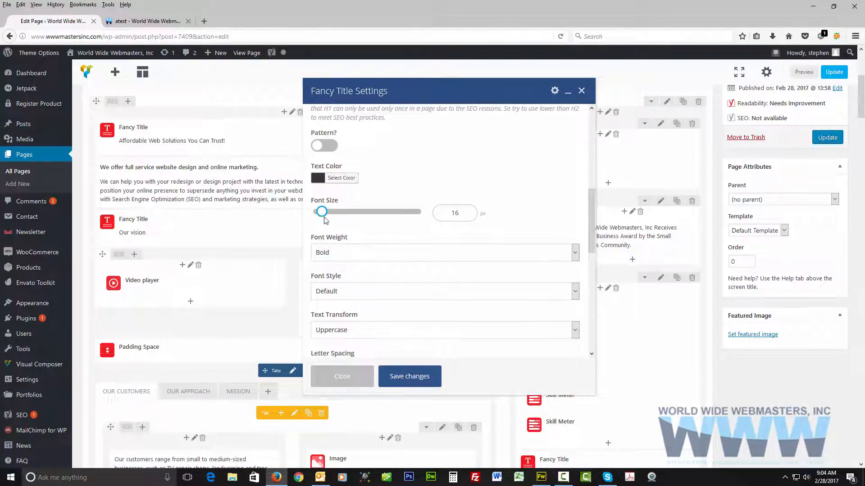
scroll(397, 241, down, 4)
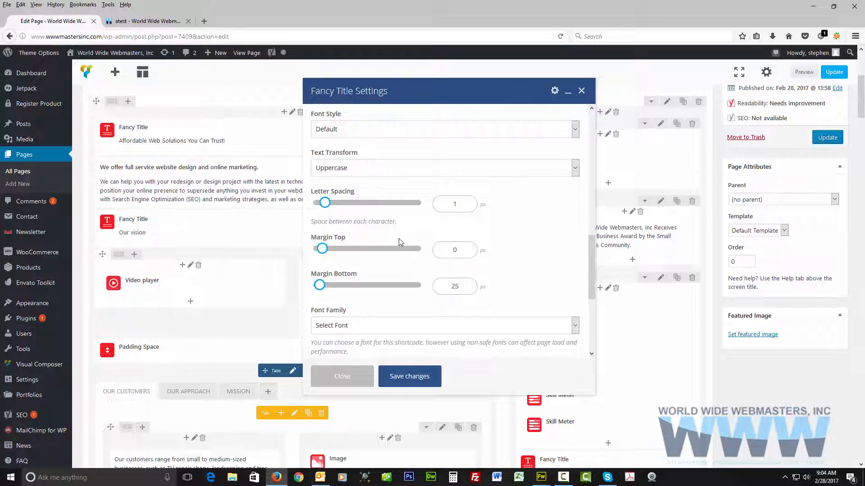
scroll(398, 241, down, 4)
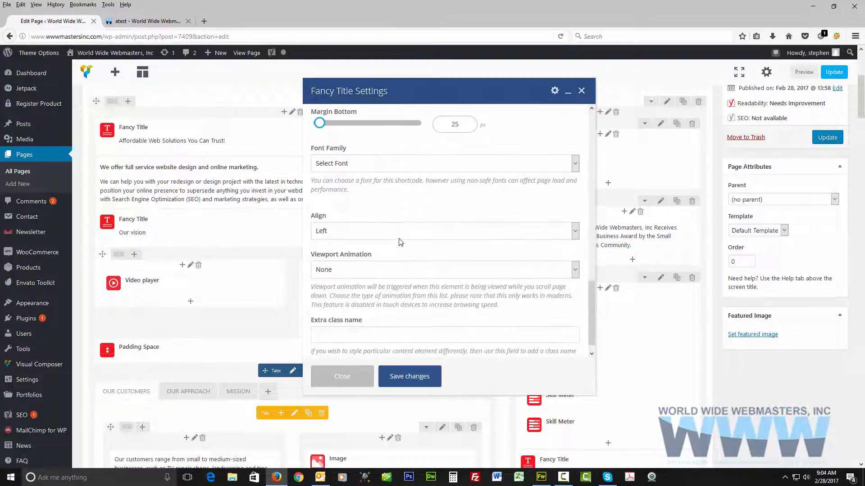
scroll(398, 242, up, 10)
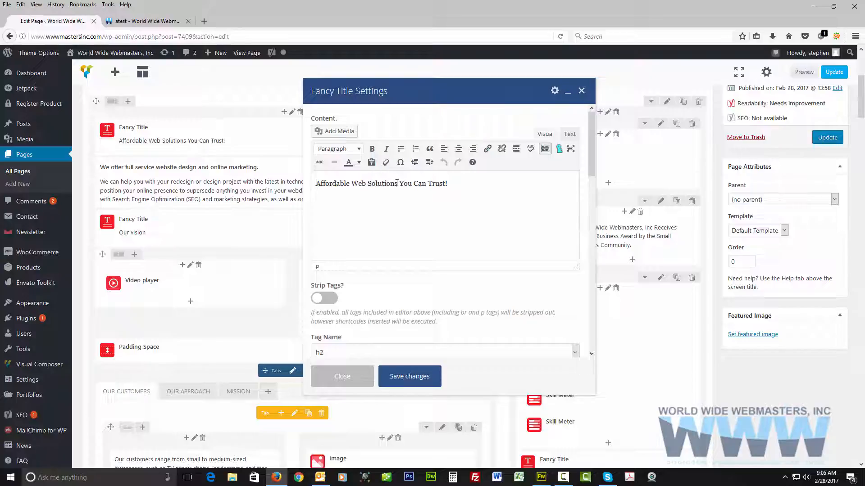
Change the Fancy Title text to "Affordable Web Solutions..." and save the element's changes.
drag(400, 183, 448, 192)
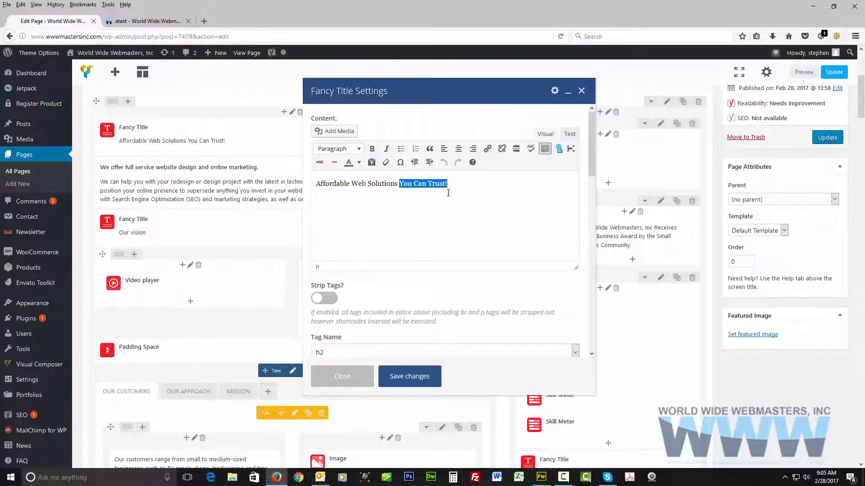
text(!)
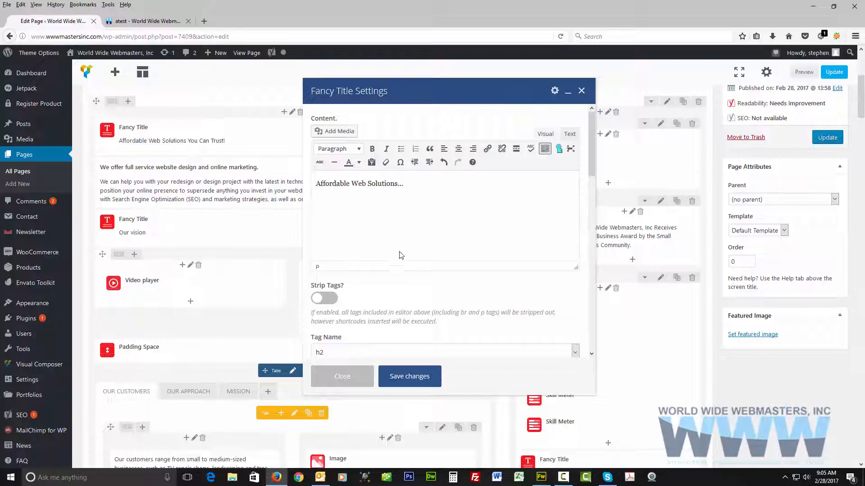
click(409, 378)
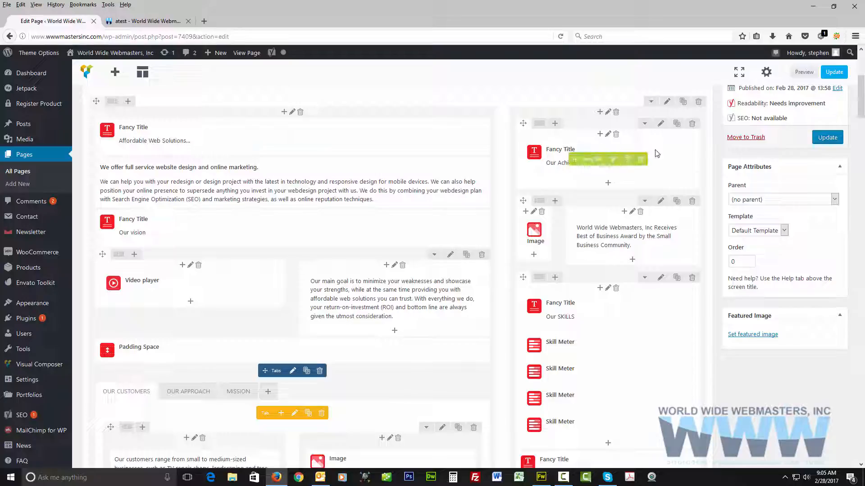
Update the atest page and reload its published version to check the heading.
click(828, 139)
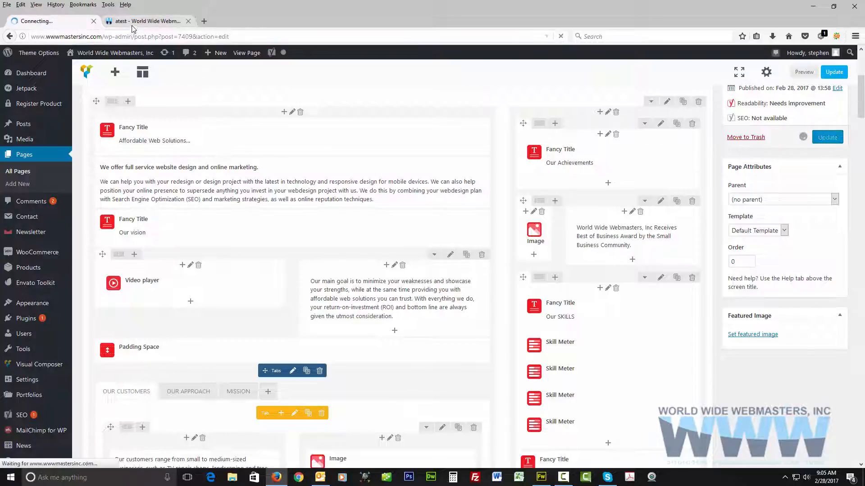
click(139, 21)
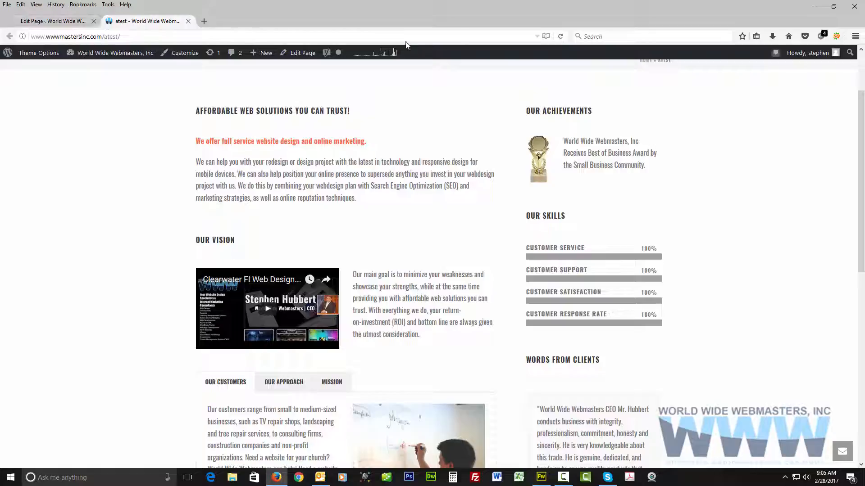
click(560, 37)
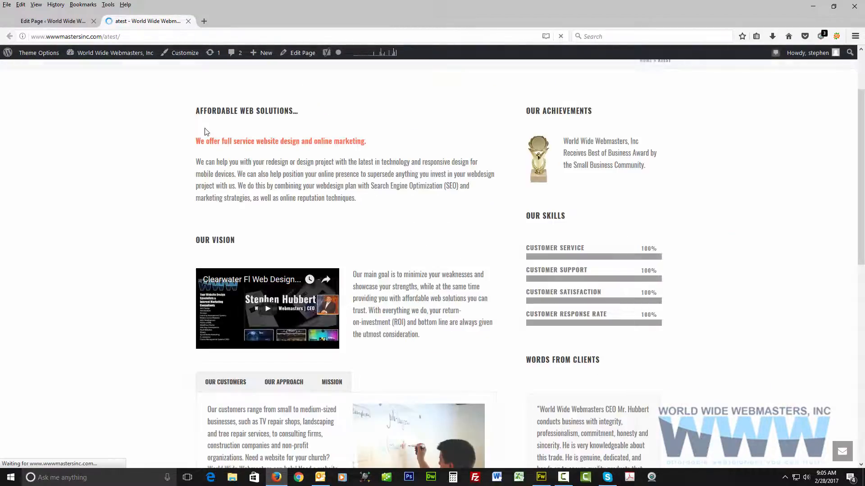
Return to the page editor and reword the bold line in the introductory text block to "Our full service Offer website design and online marketing.".
click(57, 23)
scroll(268, 189, down, 2)
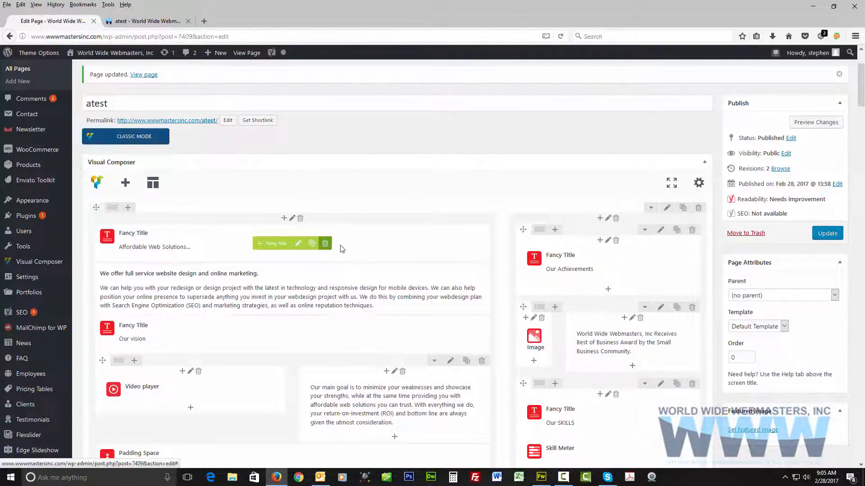
scroll(352, 248, down, 1)
scroll(353, 248, down, 1)
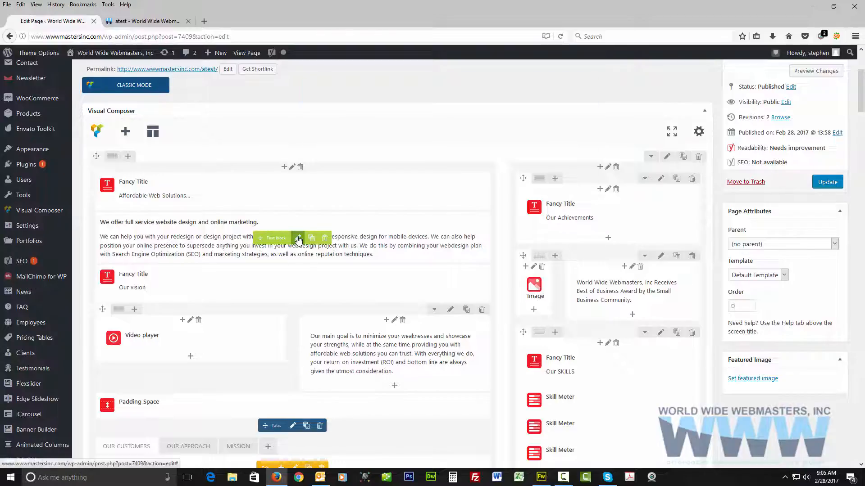
click(299, 238)
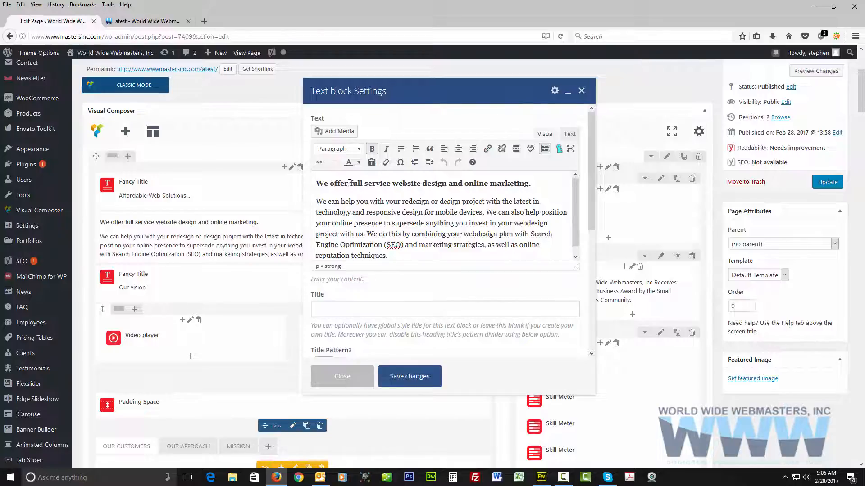
drag(349, 183, 311, 180)
text(Our)
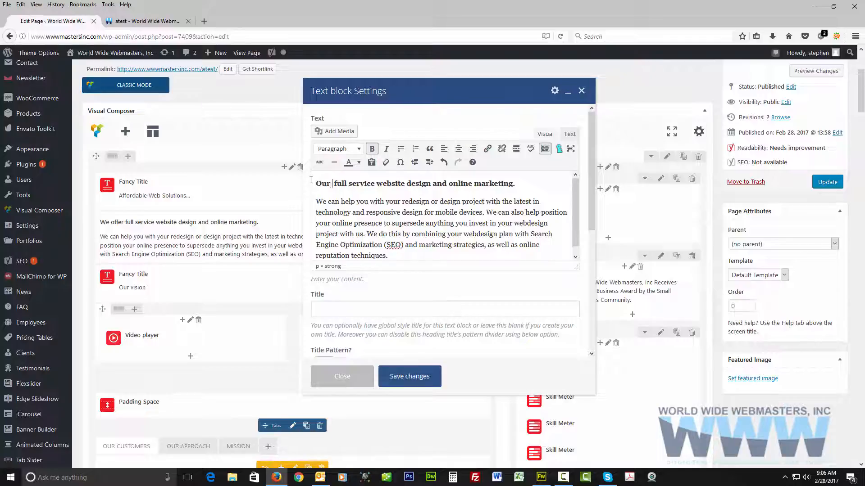
click(377, 184)
text(Offer)
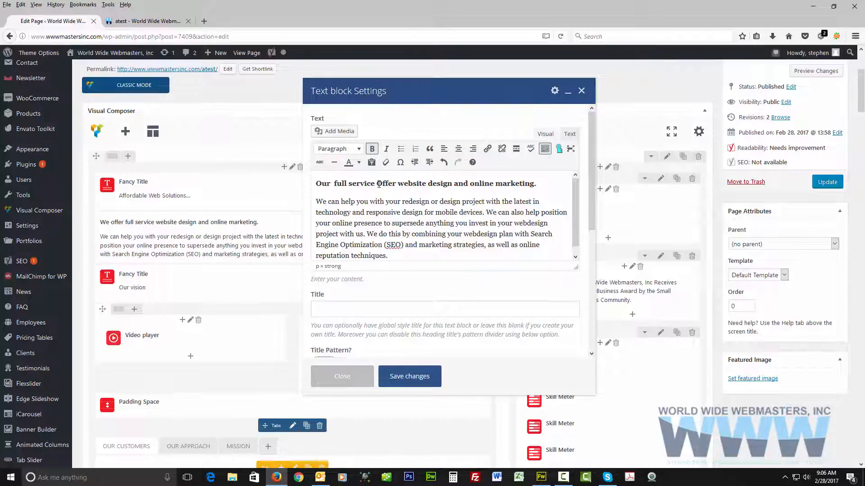
drag(454, 183, 468, 185)
click(410, 208)
Link the word "techniques" at the end of the text block's paragraph to the placeholder address "#".
double_click(371, 256)
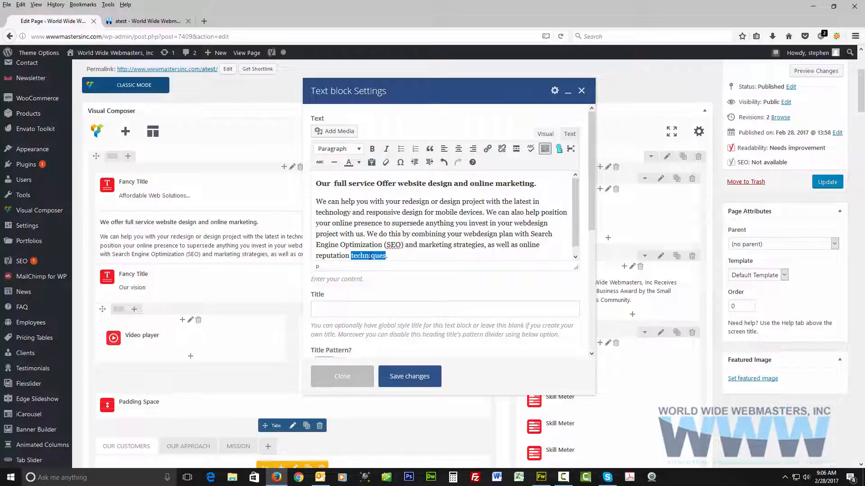
click(487, 149)
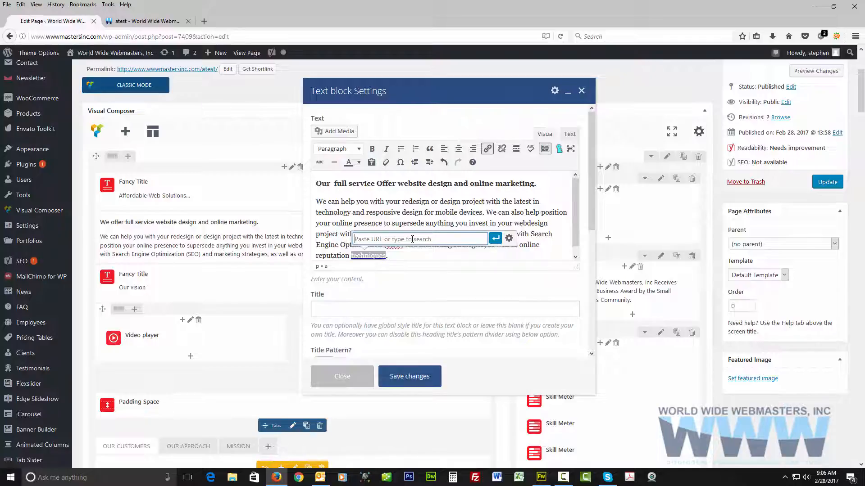
text(#)
click(495, 239)
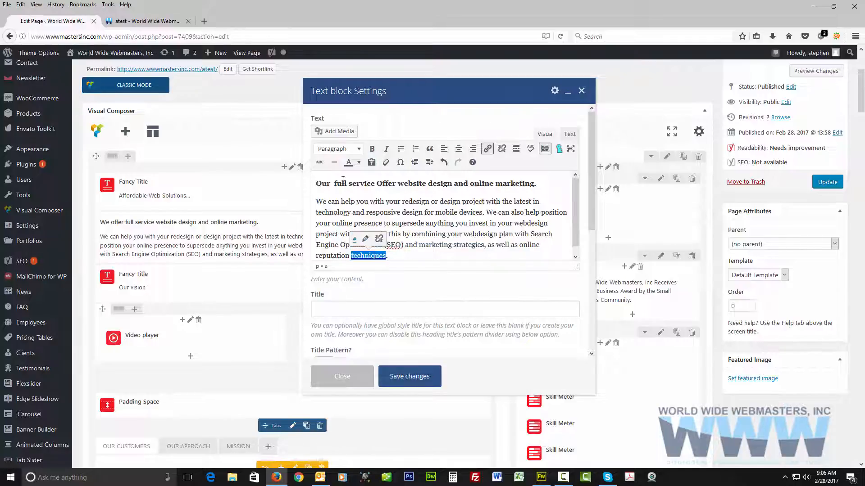
click(82, 37)
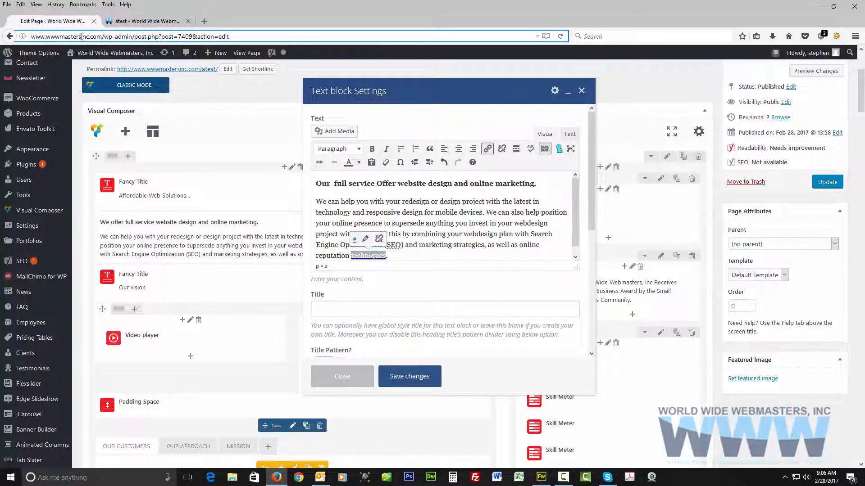
drag(102, 37, 2, 36)
key(ctrl+c)
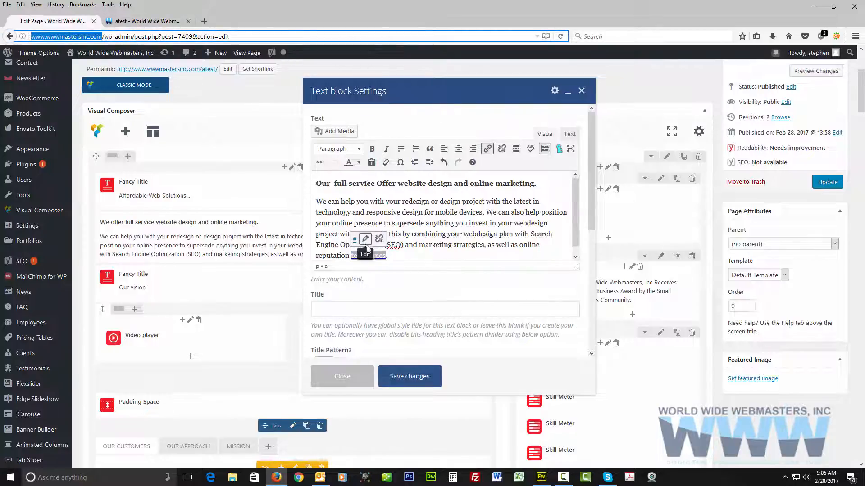
click(379, 240)
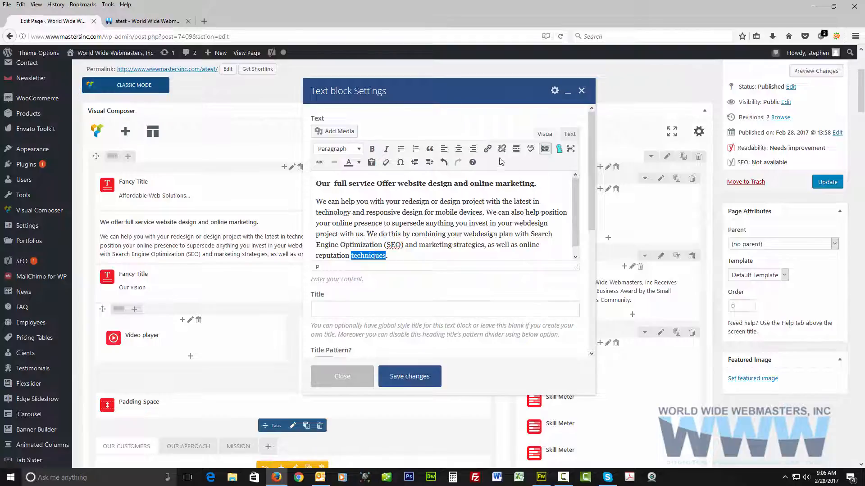
click(488, 149)
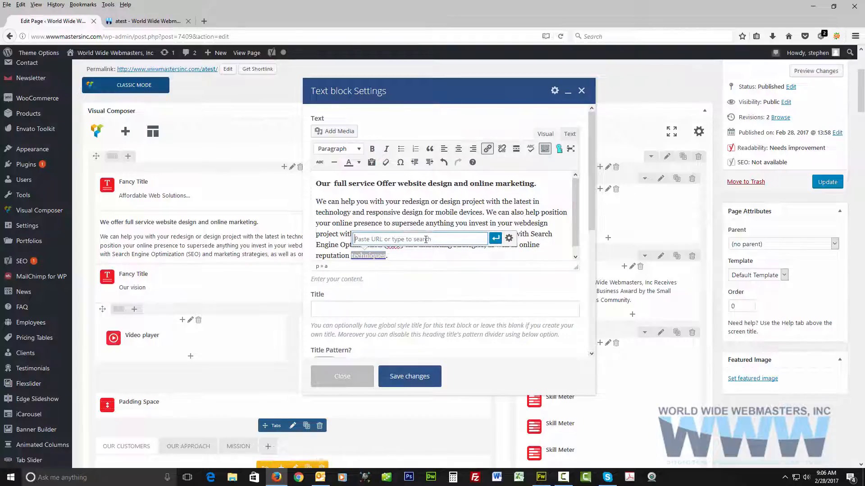
key(ctrl+v)
key(Return)
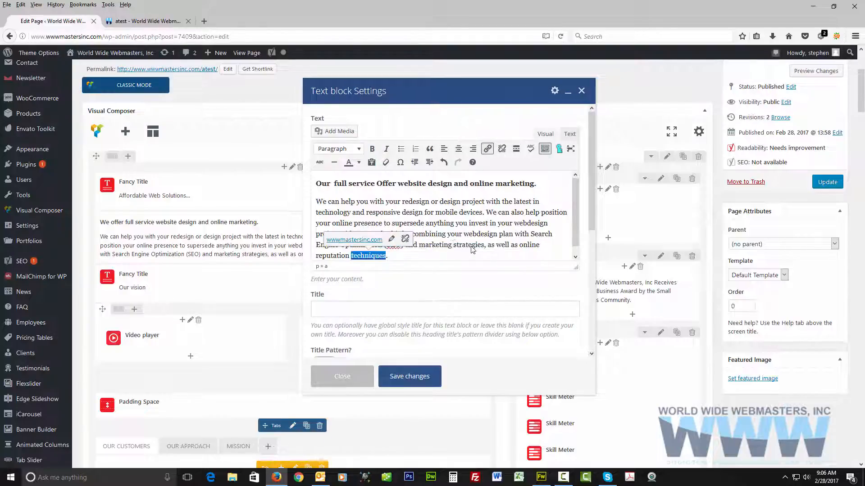
click(455, 235)
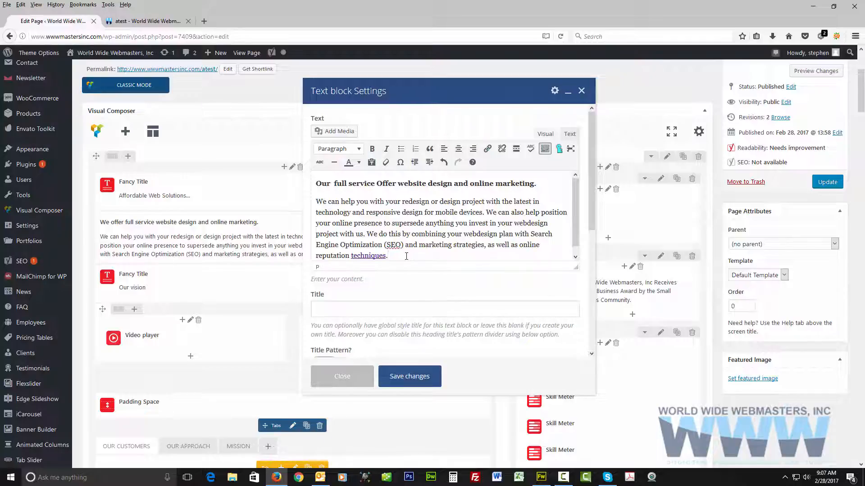
Insert Sunshine-Coast-SEO.jpg from the media library on a new line below the paragraph, and make the text block's content editor taller.
key(Return)
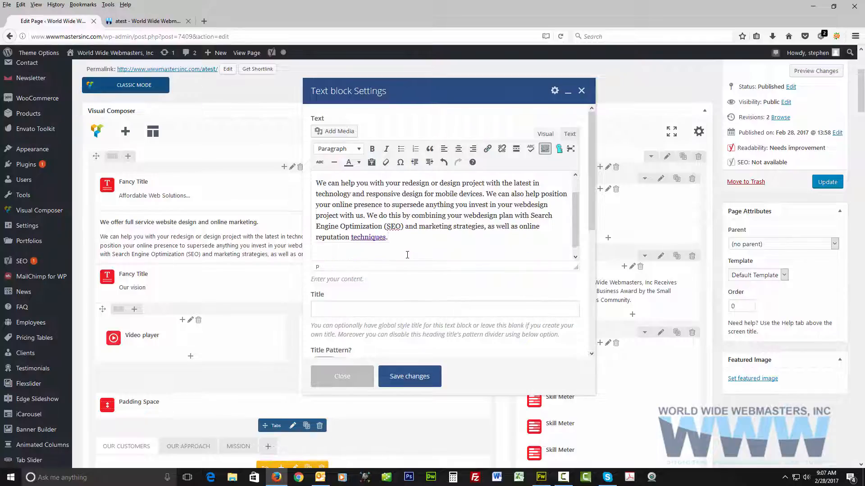
click(336, 131)
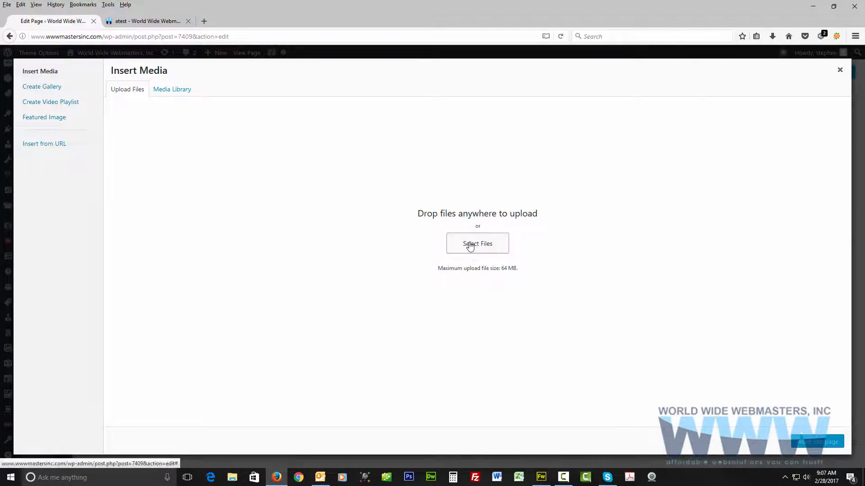
click(175, 93)
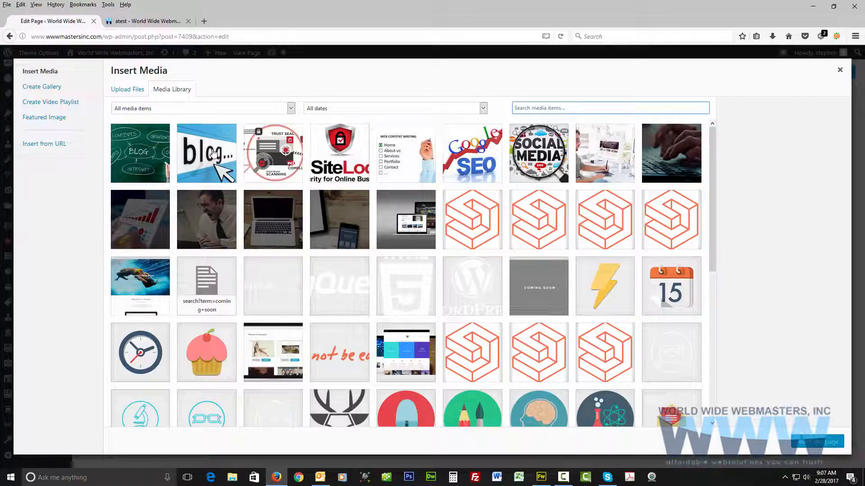
click(479, 160)
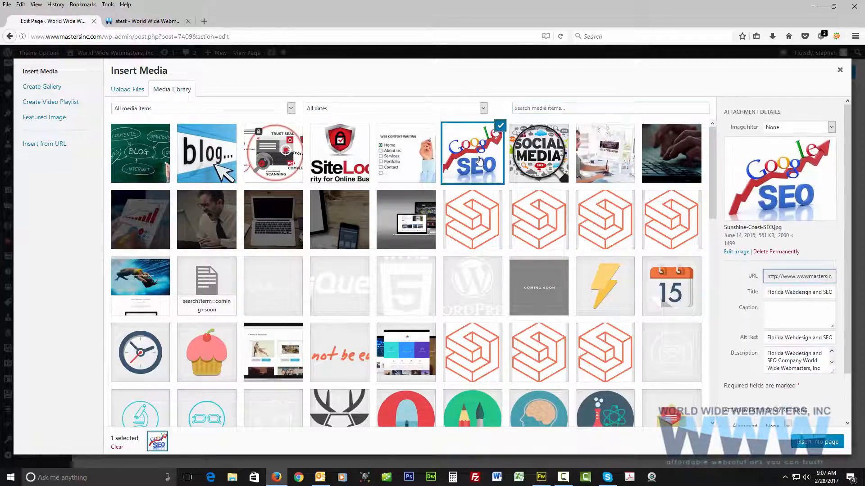
click(815, 442)
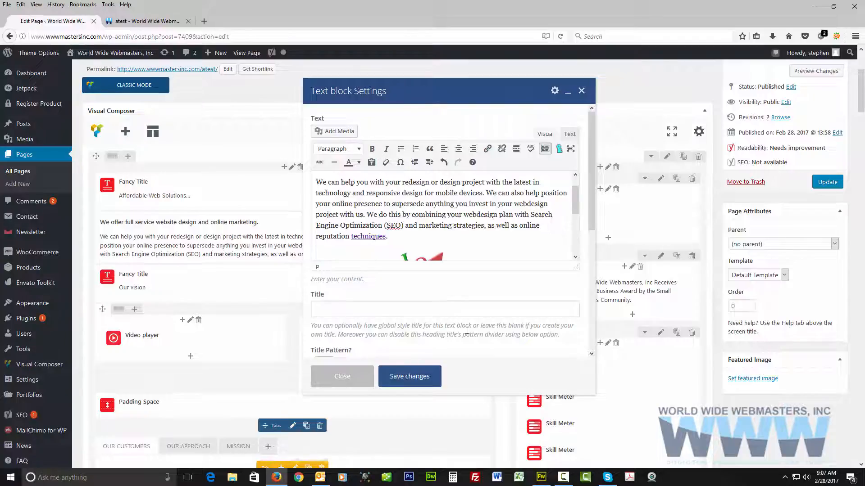
scroll(474, 284, down, 3)
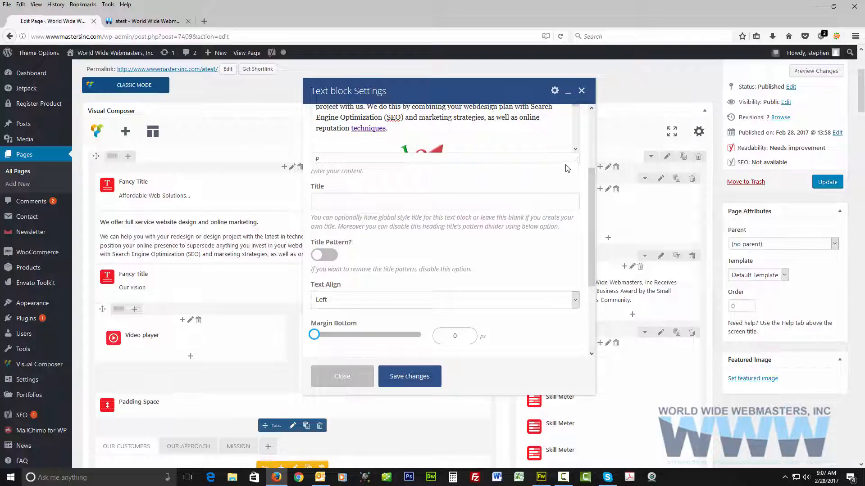
drag(577, 162, 576, 234)
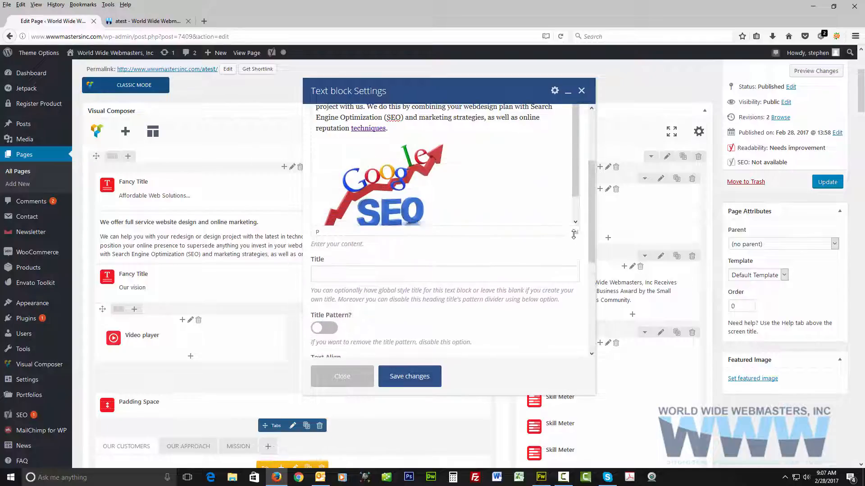
Align the Google SEO image left and move it to the start of the paragraph in the text block.
click(406, 187)
scroll(403, 180, up, 1)
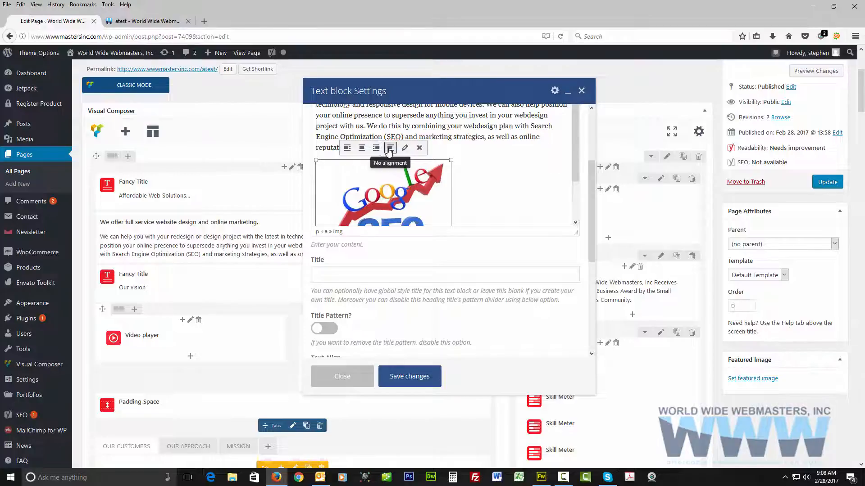
click(377, 150)
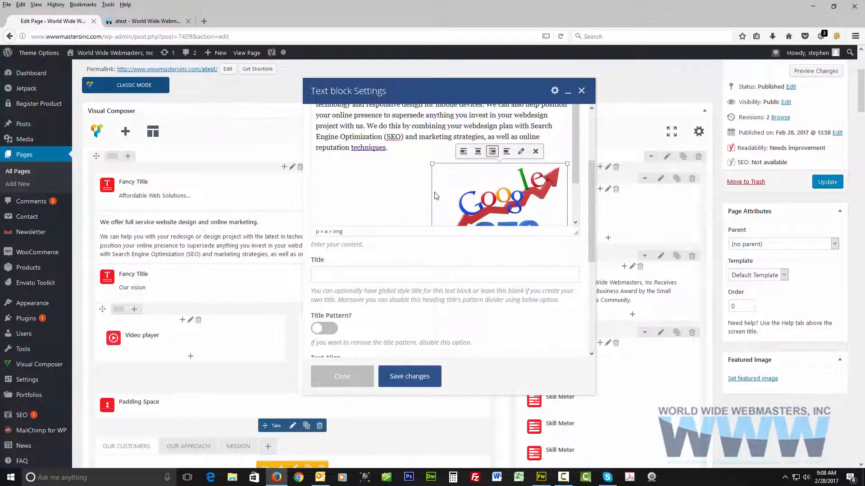
click(461, 153)
scroll(406, 203, up, 3)
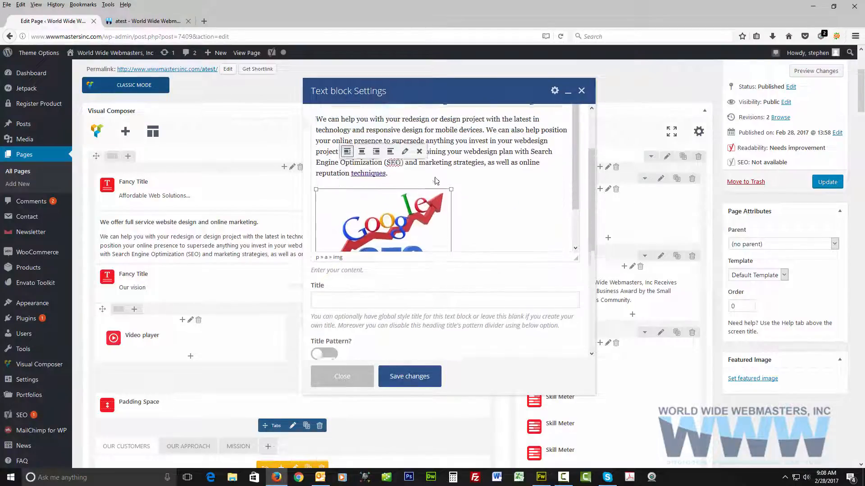
scroll(385, 239, up, 1)
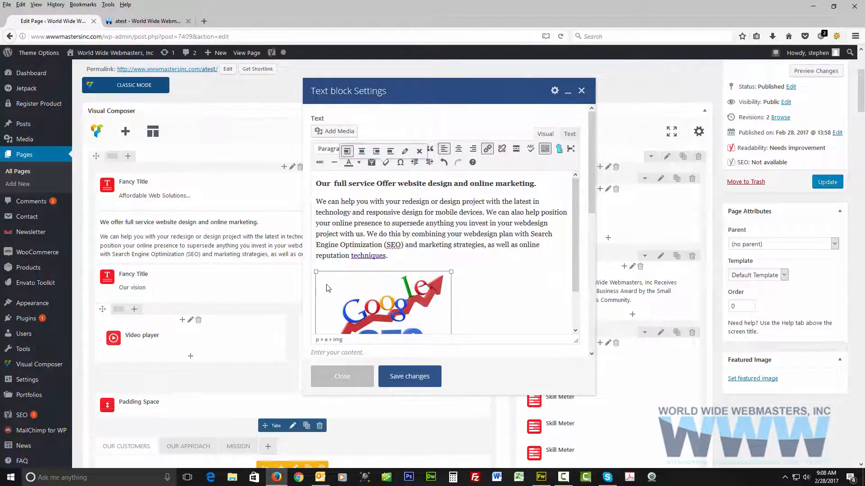
drag(329, 288, 327, 207)
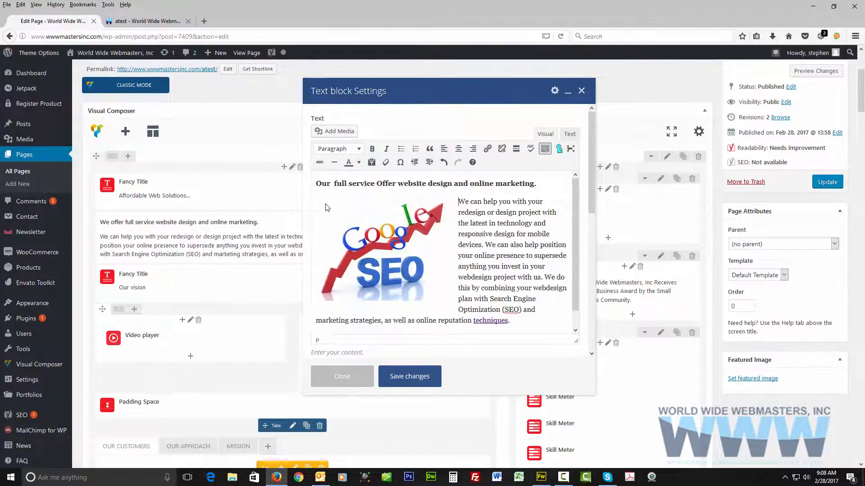
Try center, right and no alignment on the Google SEO image, and leave it aligned right beside the paragraph.
click(356, 243)
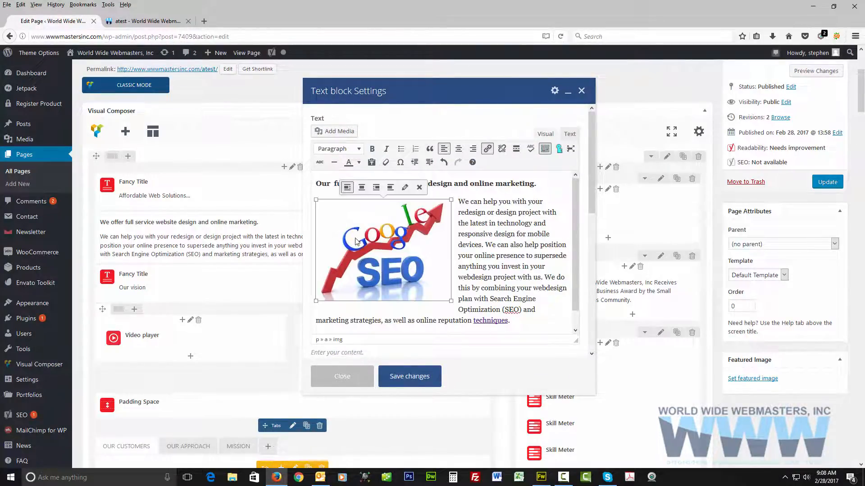
click(366, 192)
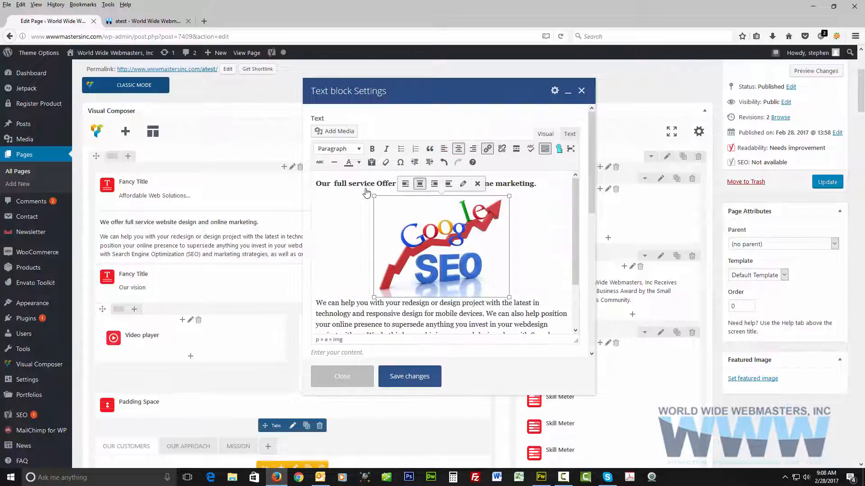
click(433, 187)
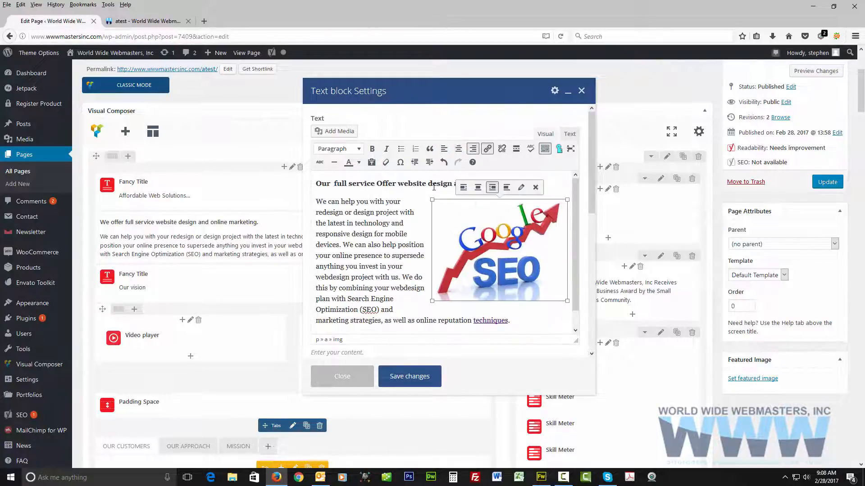
click(481, 190)
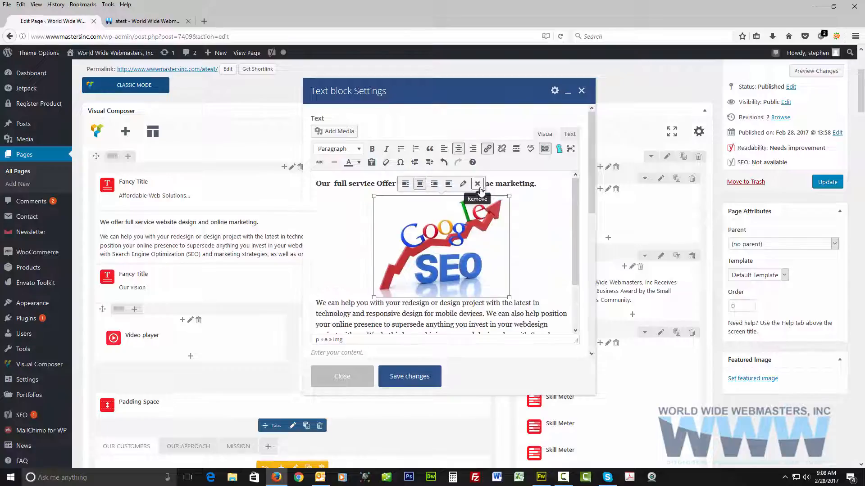
click(450, 186)
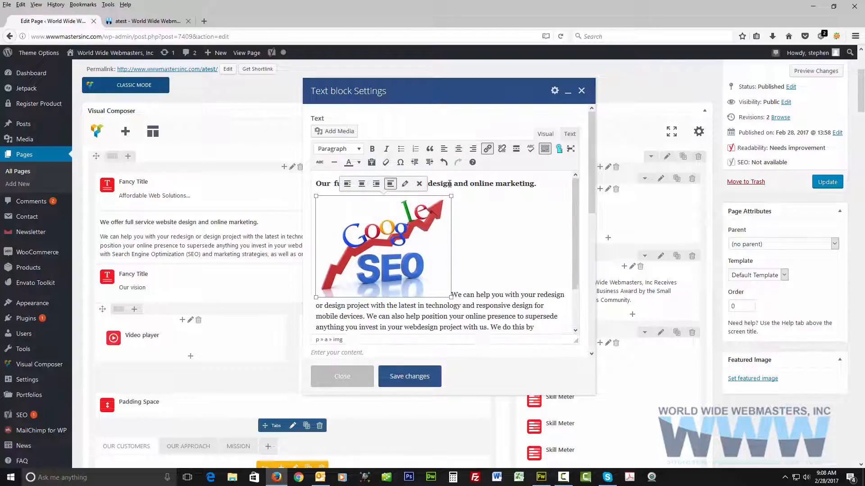
click(377, 184)
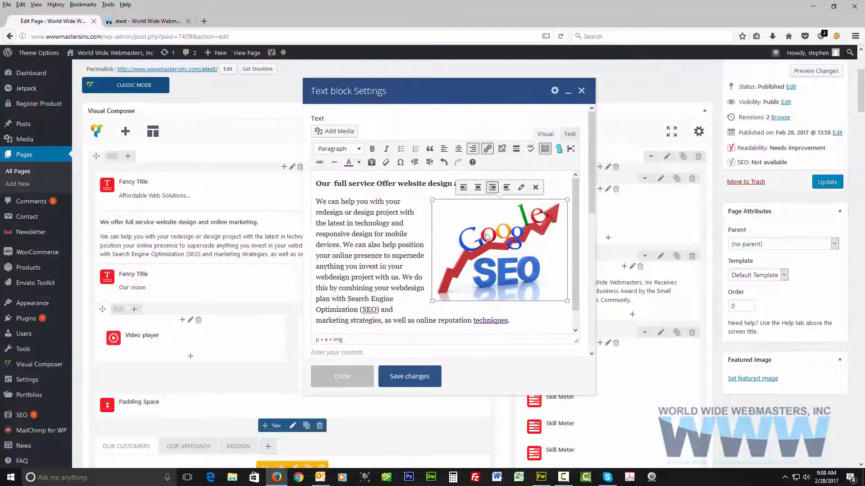
click(521, 187)
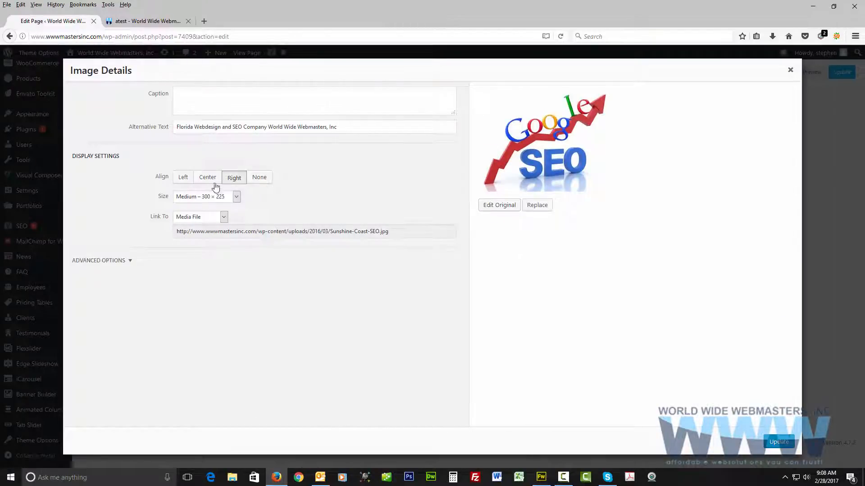
click(227, 198)
click(220, 208)
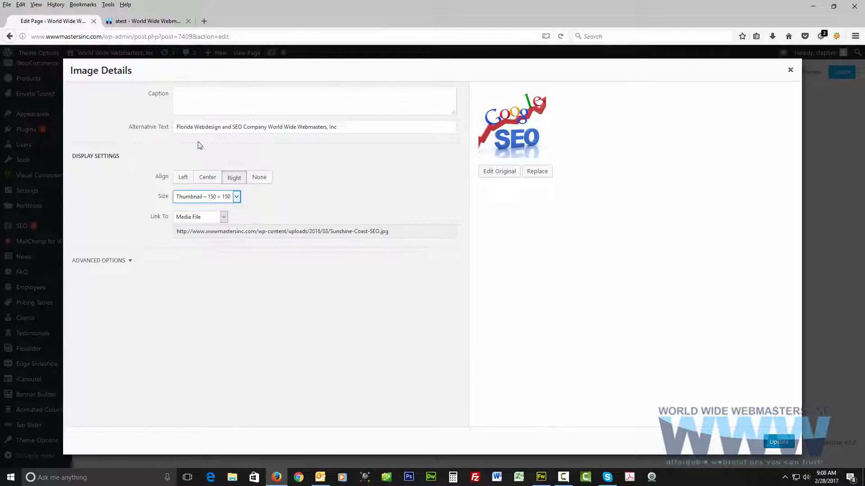
click(189, 93)
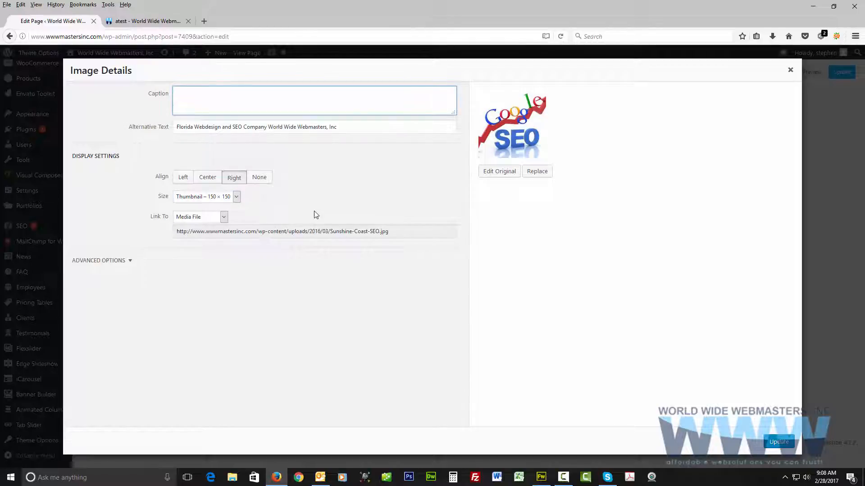
click(129, 263)
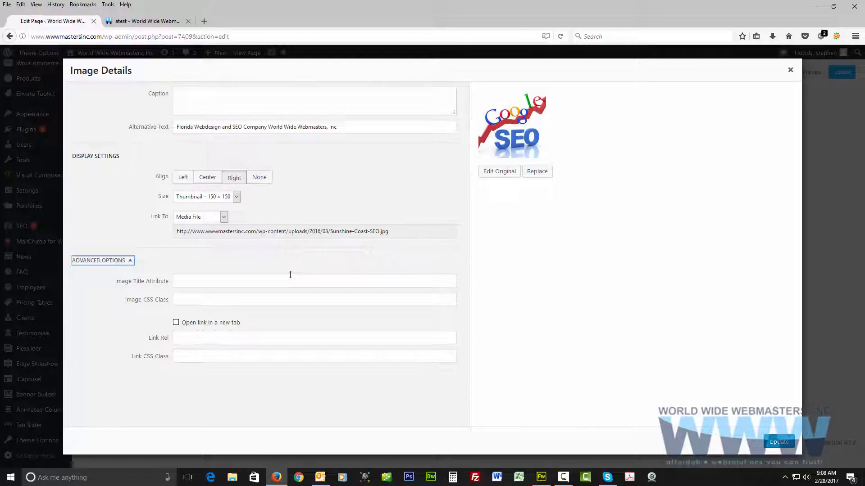
click(790, 70)
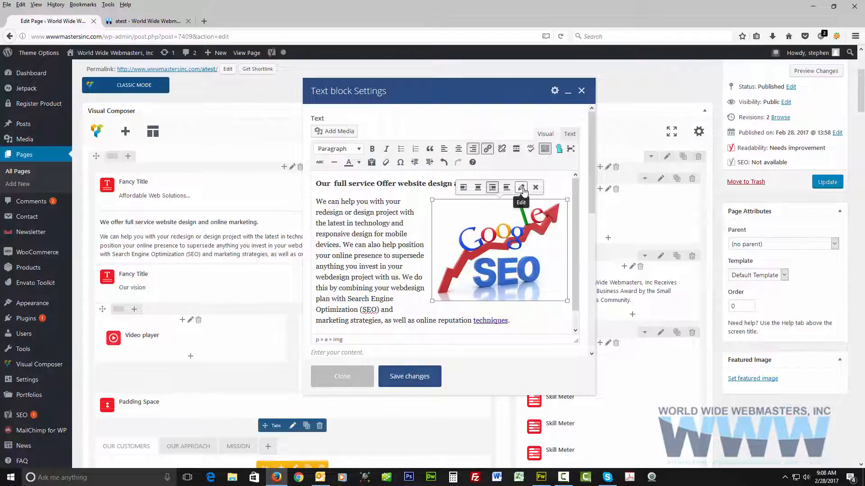
Change the Google SEO image's size to Thumbnail – 150 × 150 and save the text block's changes.
click(521, 188)
click(237, 199)
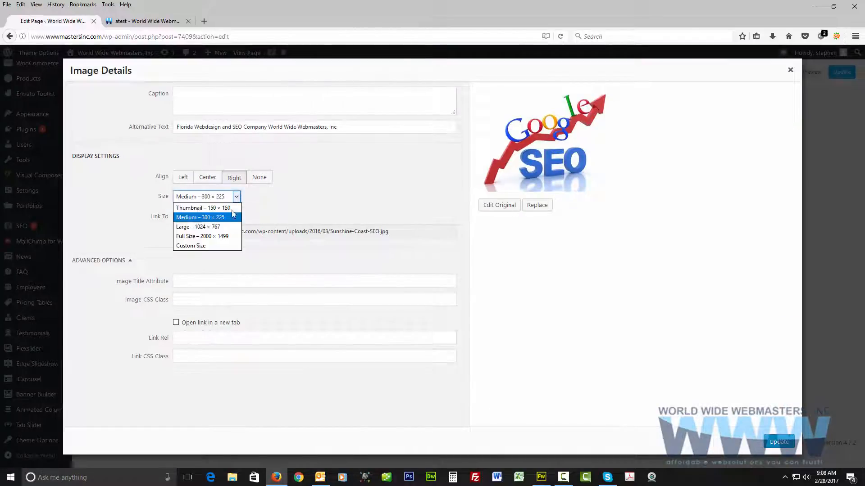
click(201, 206)
click(769, 442)
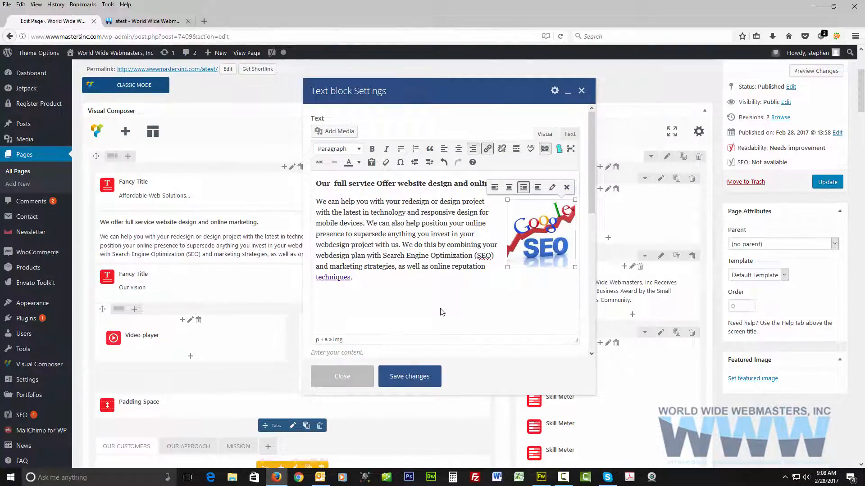
click(421, 377)
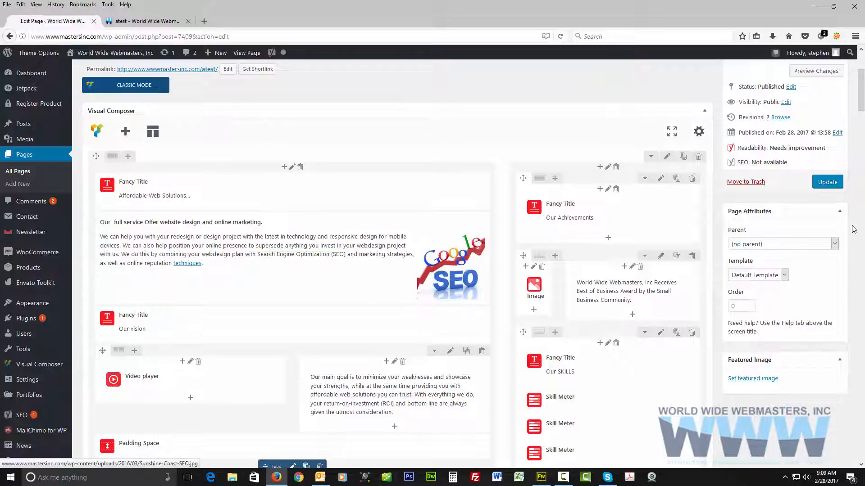
Update the page and reload the published atest page to check the reworded text, link and image.
click(827, 181)
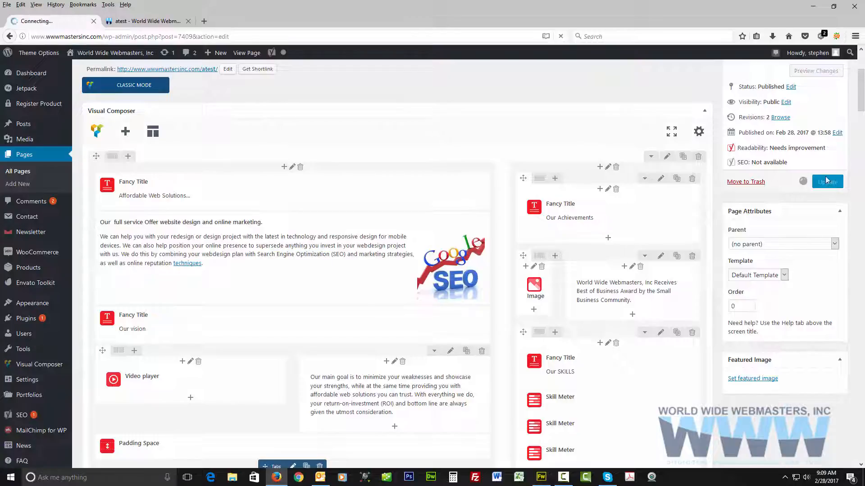
click(150, 21)
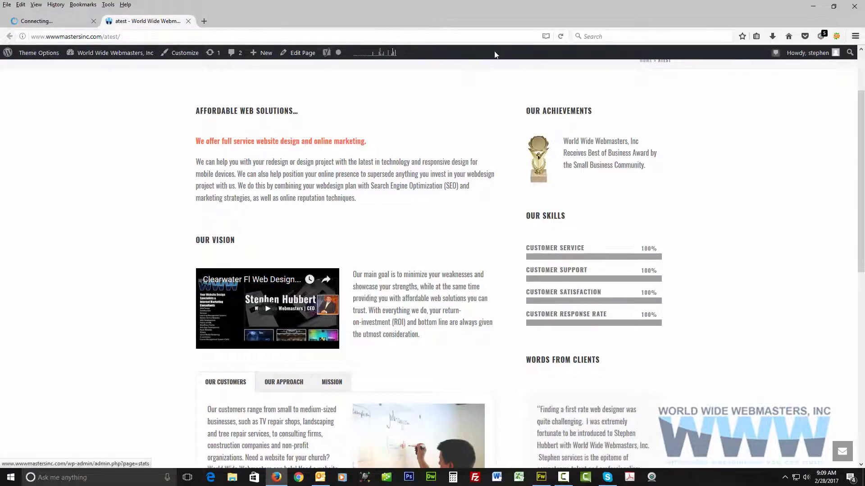
click(560, 37)
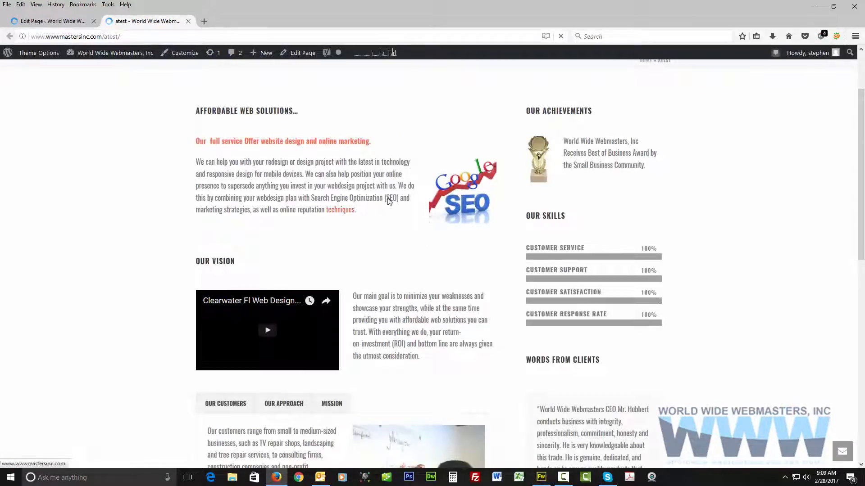
Return to the page editor, delete the Google SEO image from the introductory text block, save the block and update the page.
mouse_move(95, 81)
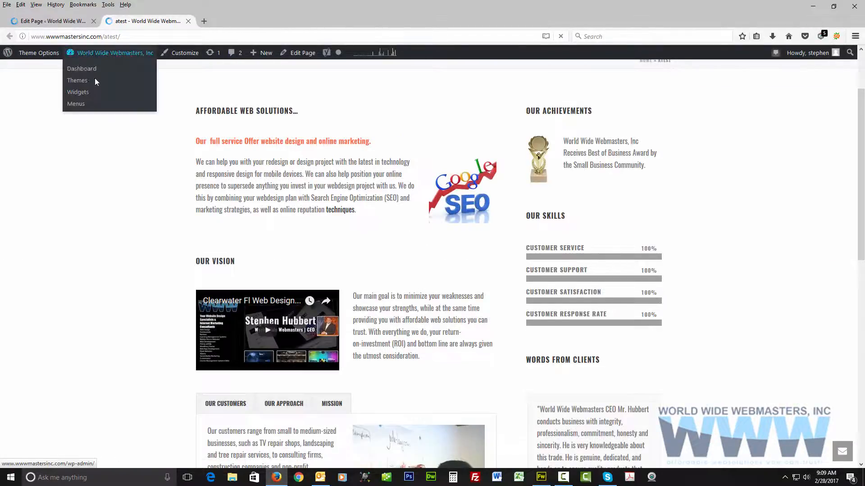
click(57, 22)
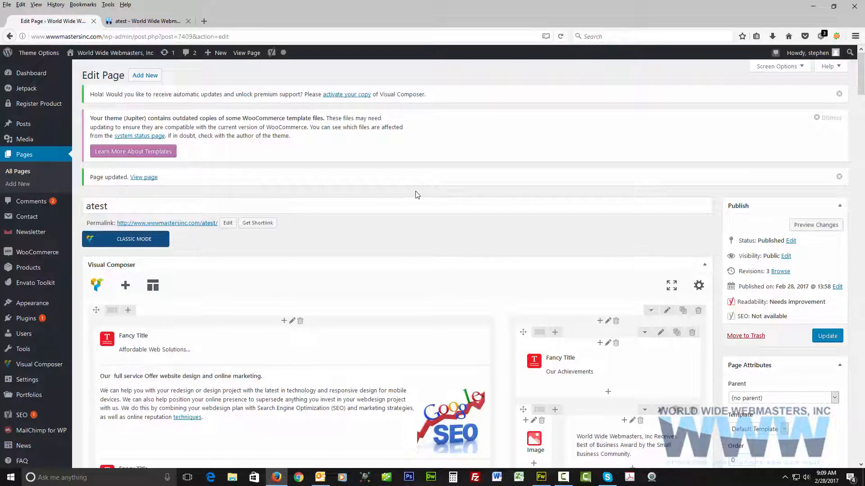
scroll(350, 255, down, 3)
click(297, 258)
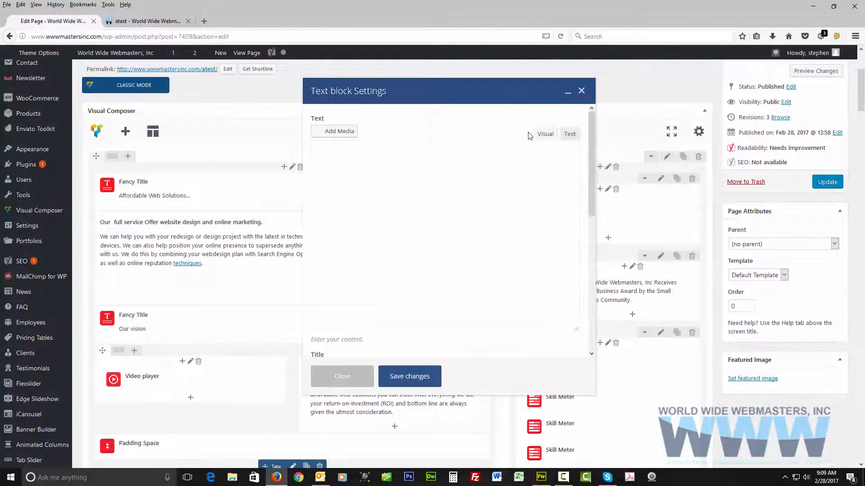
click(545, 244)
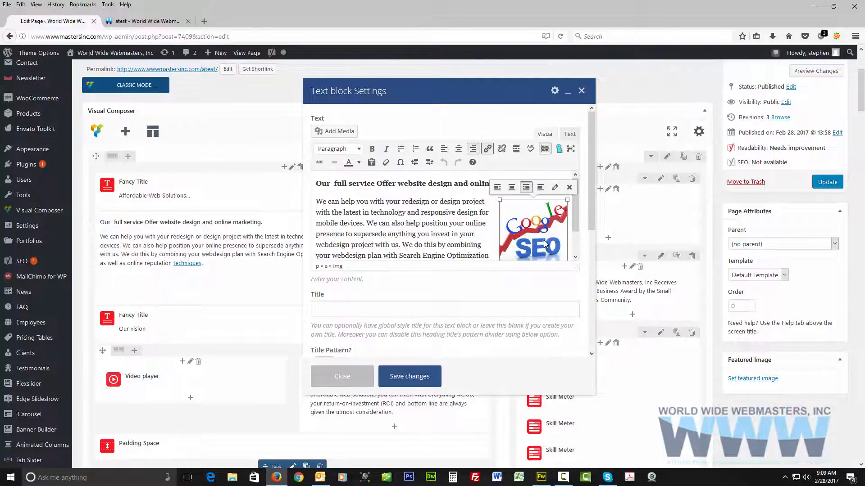
key(Delete)
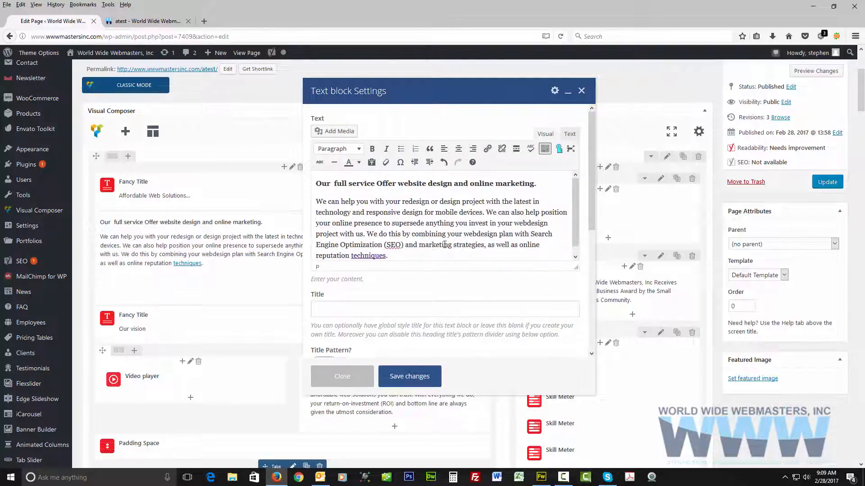
click(407, 376)
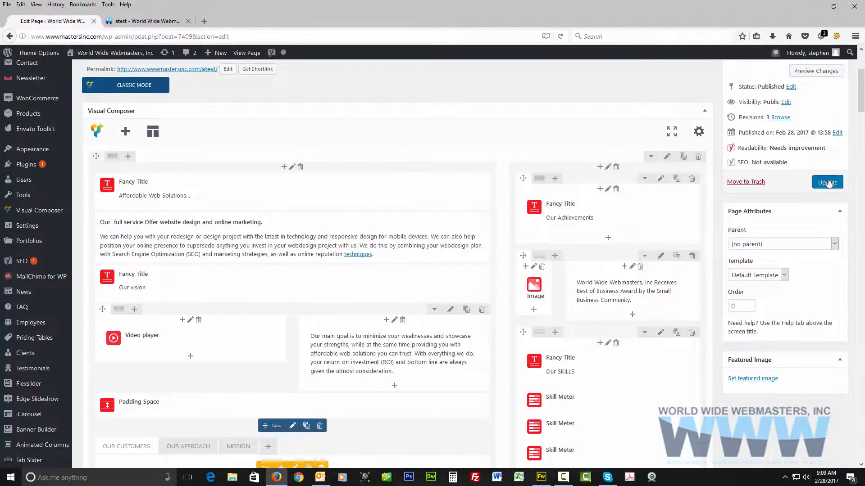
click(827, 182)
scroll(215, 120, down, 3)
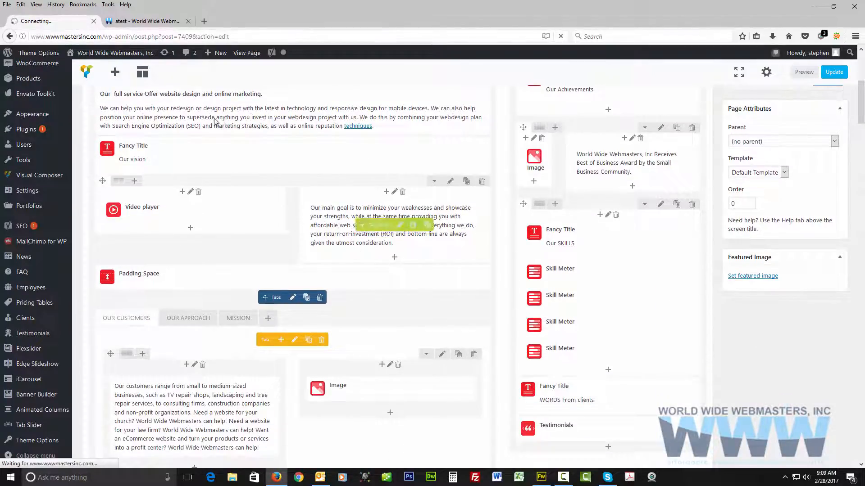
Look over the published atest page's introduction, Our Vision video and customer tabs section.
click(137, 23)
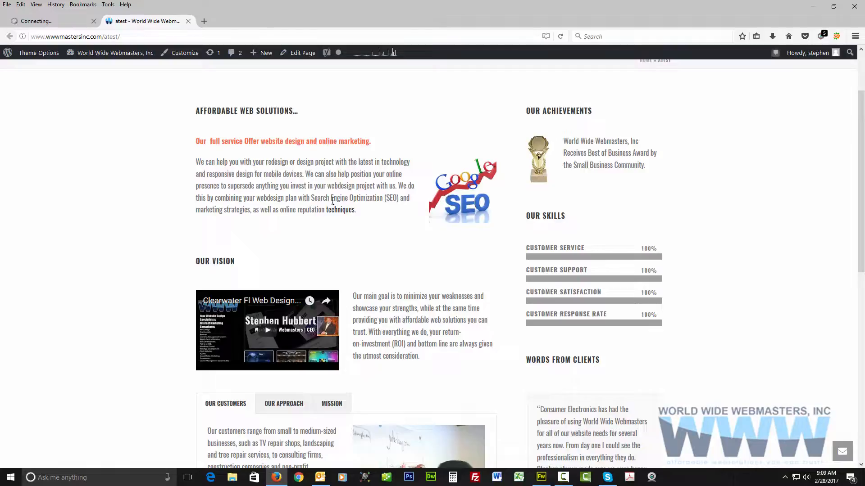
scroll(333, 201, up, 3)
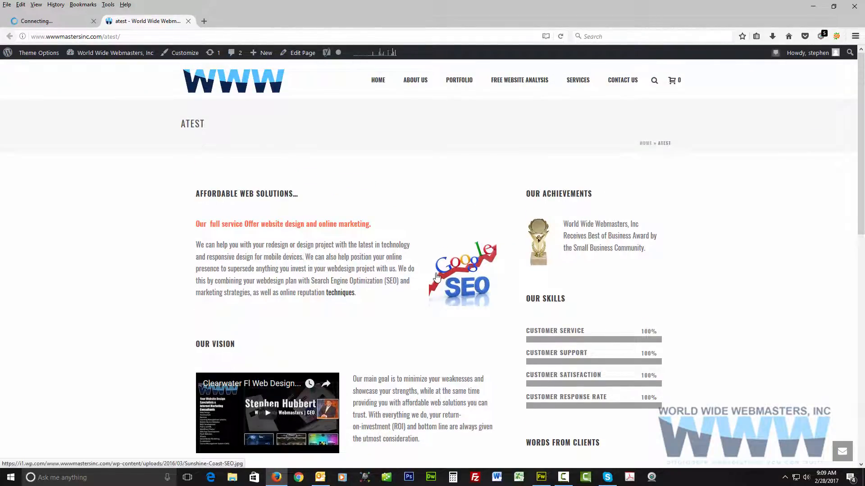
scroll(399, 266, down, 4)
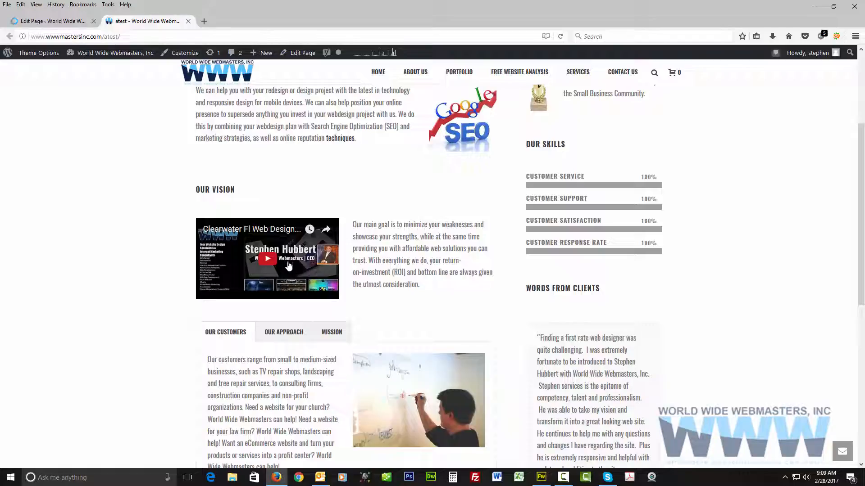
scroll(287, 265, down, 5)
scroll(287, 265, up, 5)
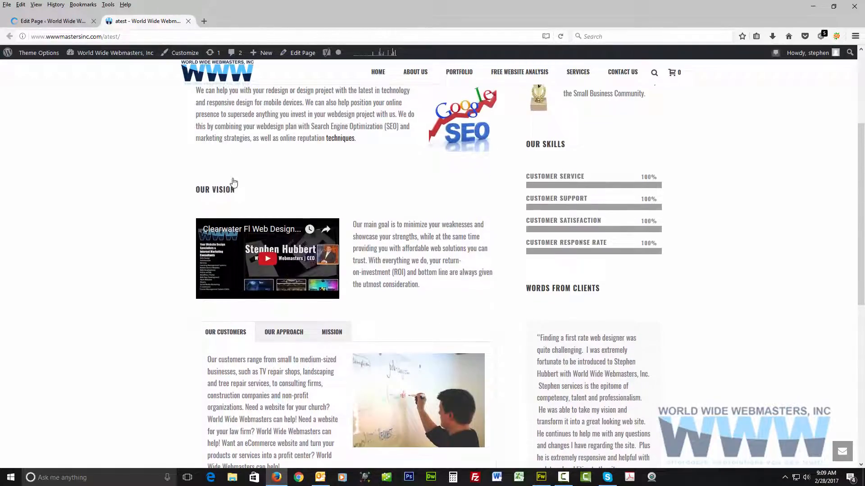
Return to the page editor and add a Single Image element below the "Our main goal" text block.
click(54, 23)
scroll(249, 248, down, 5)
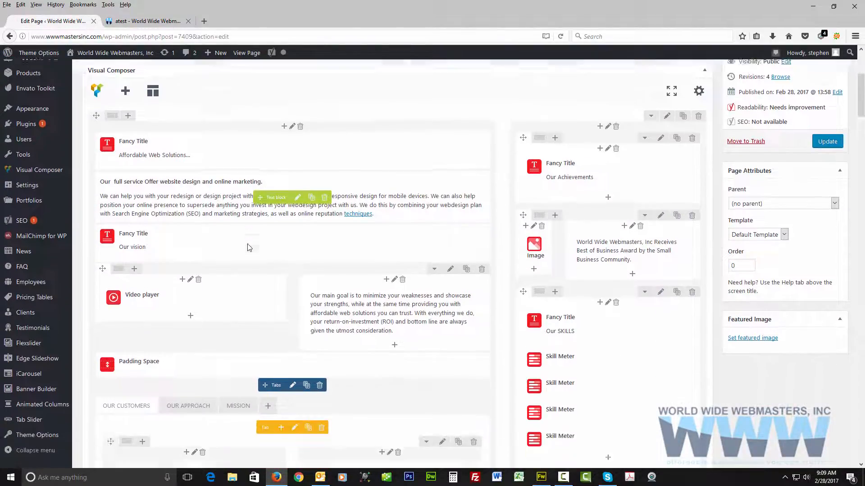
scroll(249, 248, down, 2)
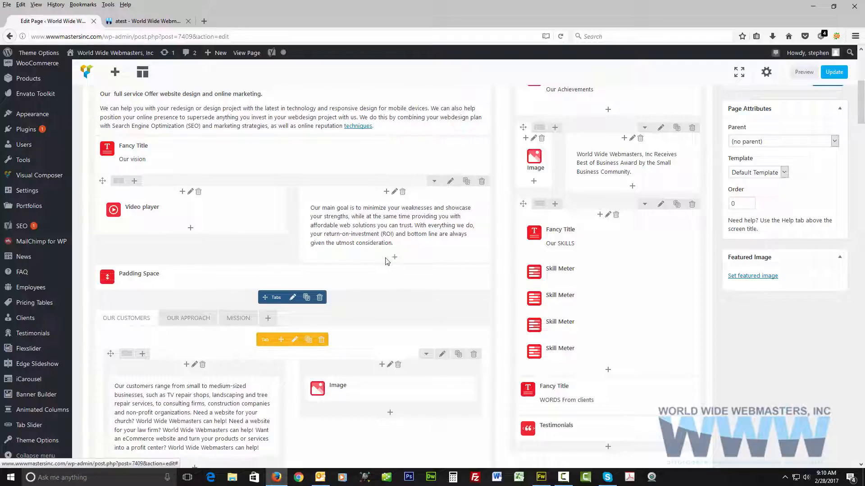
mouse_move(375, 229)
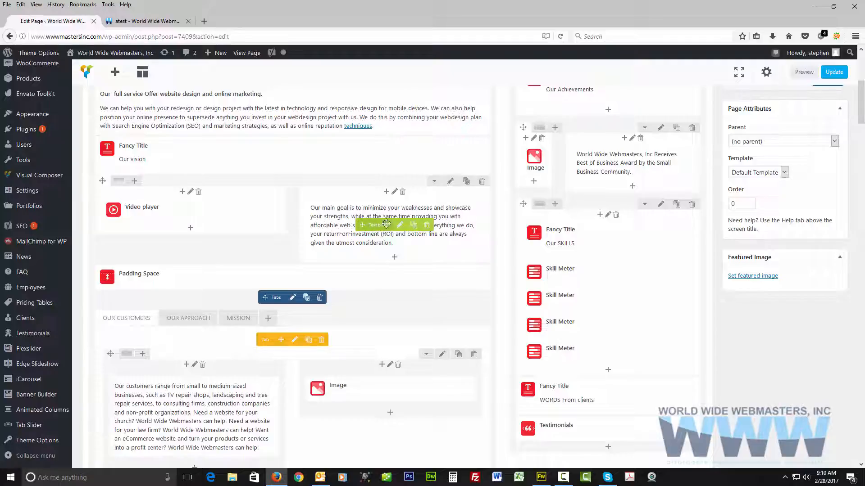
click(395, 258)
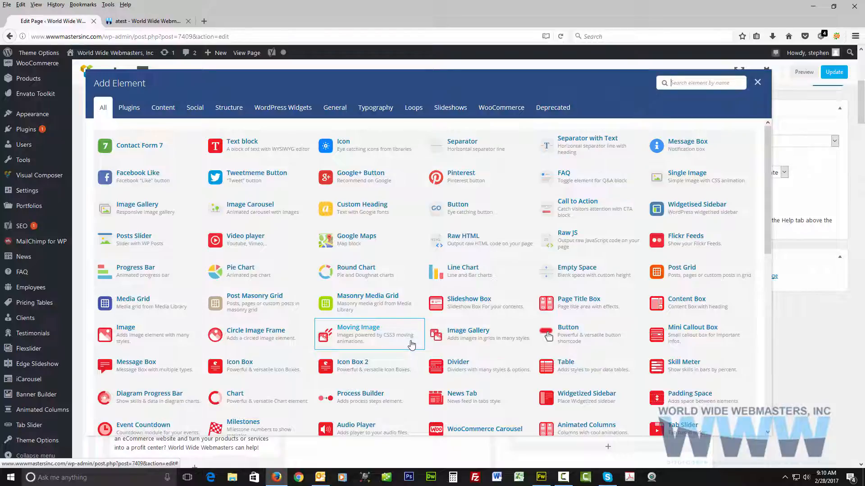
click(680, 186)
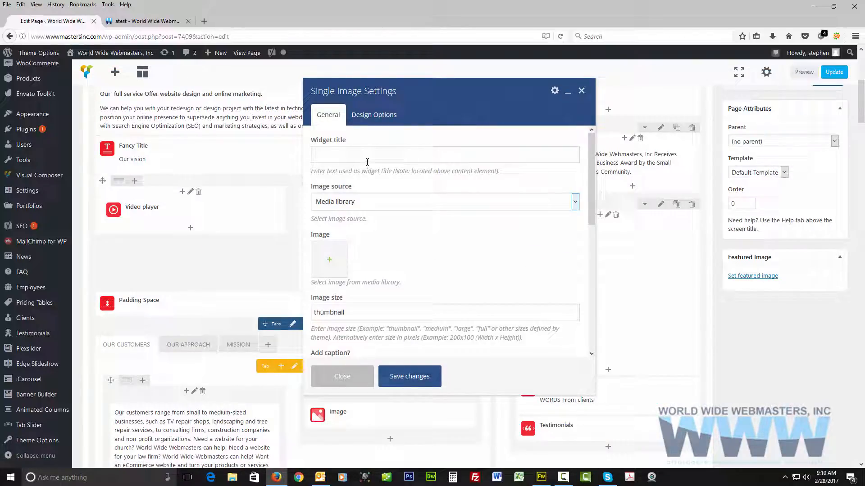
Look through the Single Image settings, examining the available image styles and on click actions.
scroll(378, 206, down, 5)
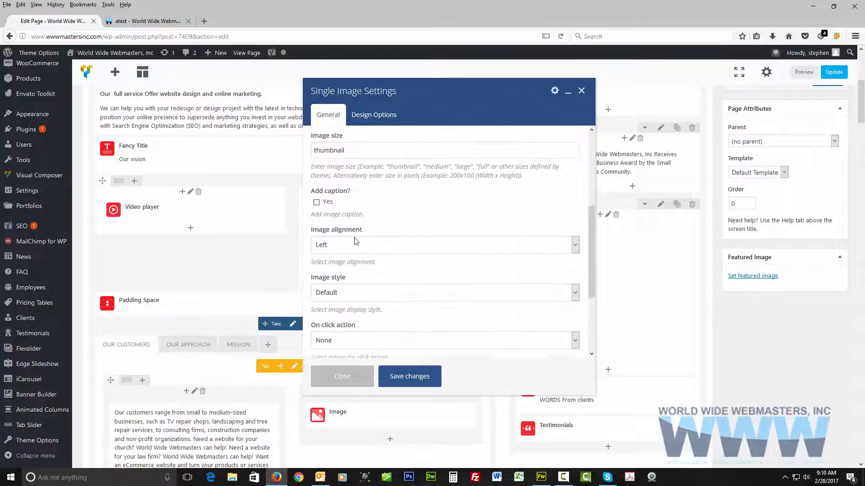
scroll(352, 228, up, 2)
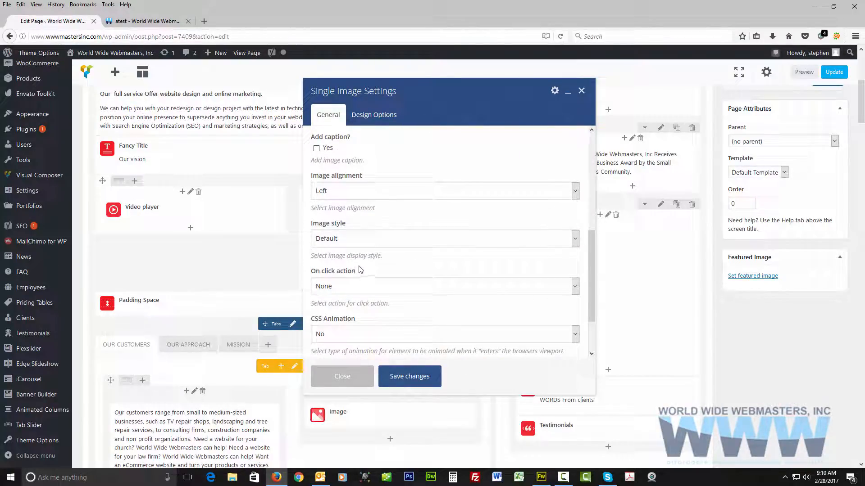
click(573, 243)
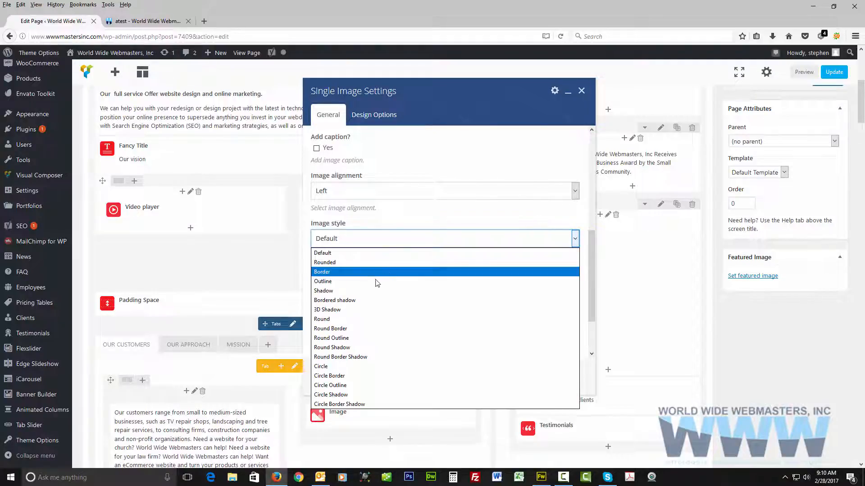
click(391, 218)
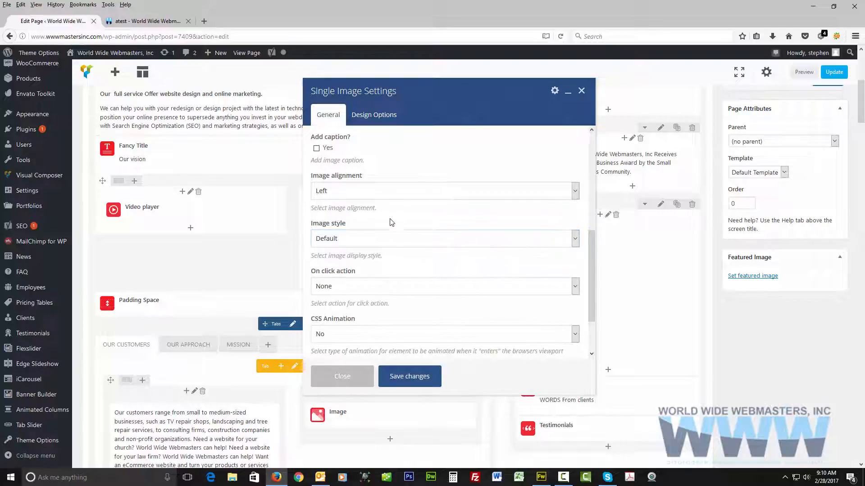
scroll(382, 270, down, 2)
click(365, 232)
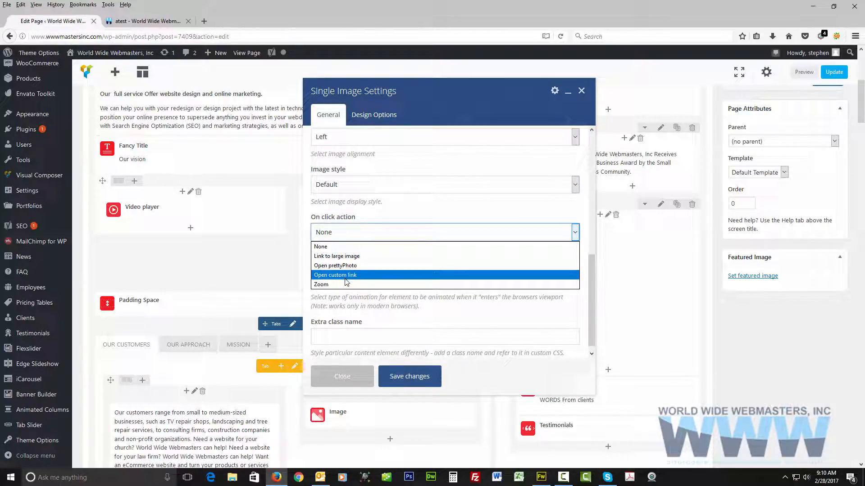
click(322, 246)
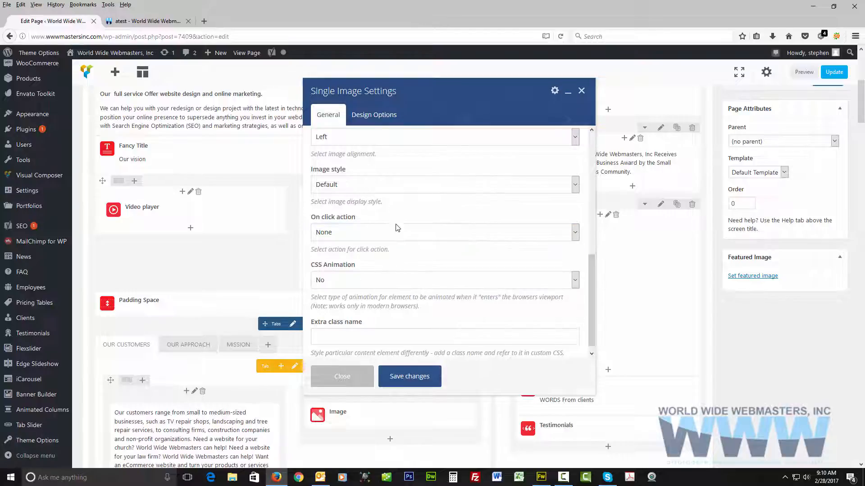
scroll(398, 261, down, 1)
scroll(398, 266, up, 6)
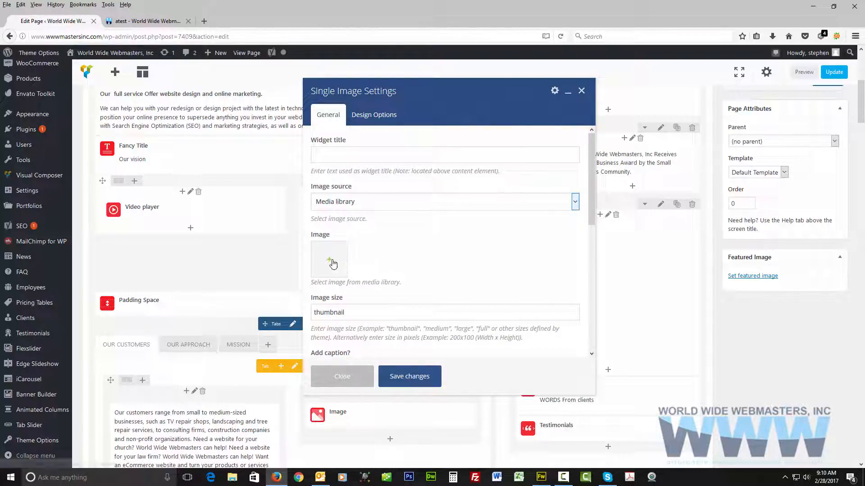
Set blog.jpg from the media library as the Single Image element's picture.
click(330, 262)
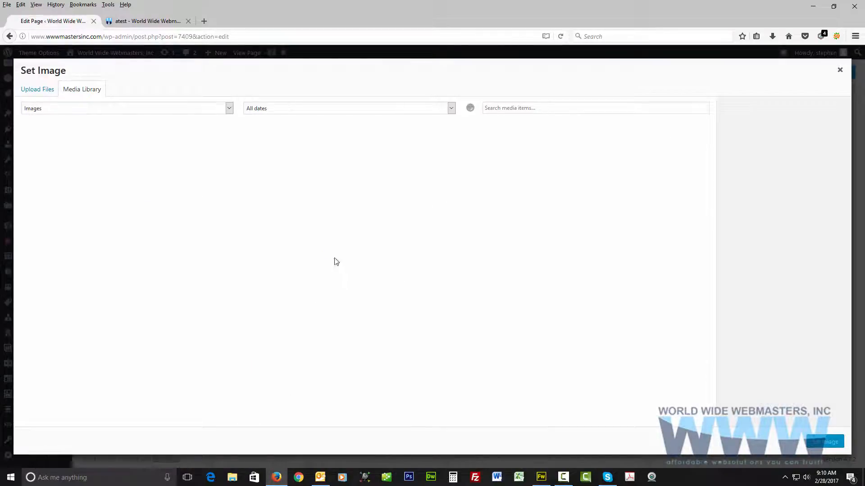
click(41, 90)
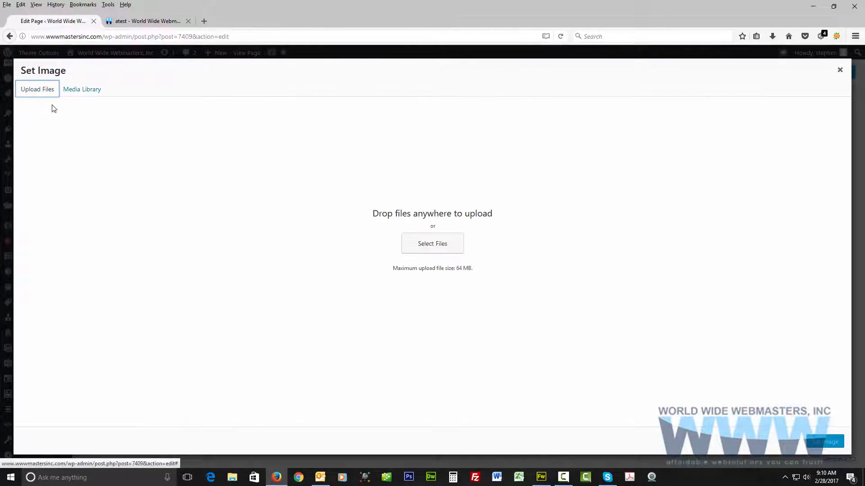
click(90, 91)
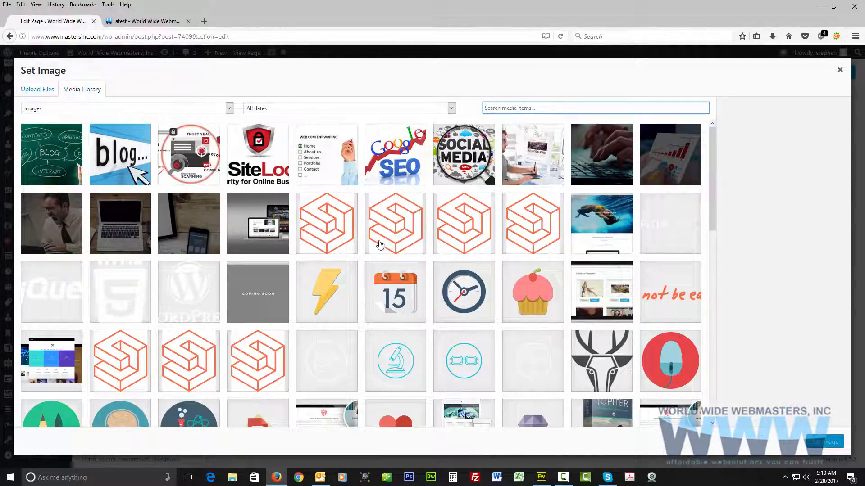
click(118, 154)
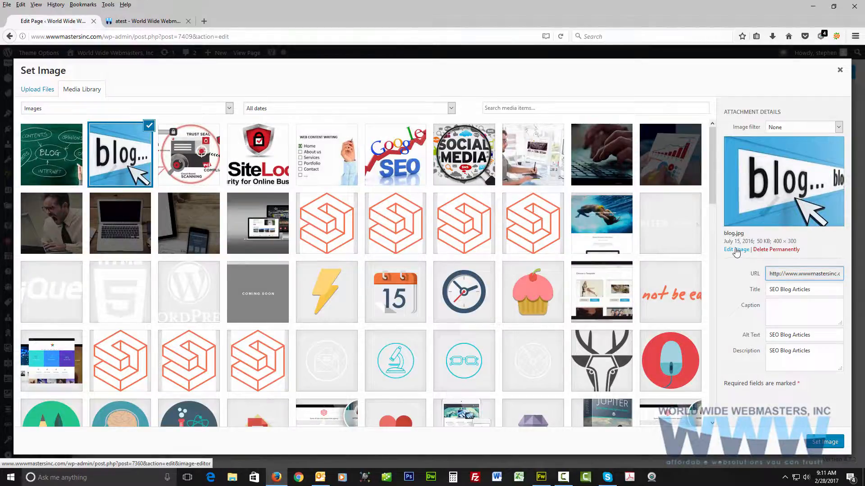
click(822, 443)
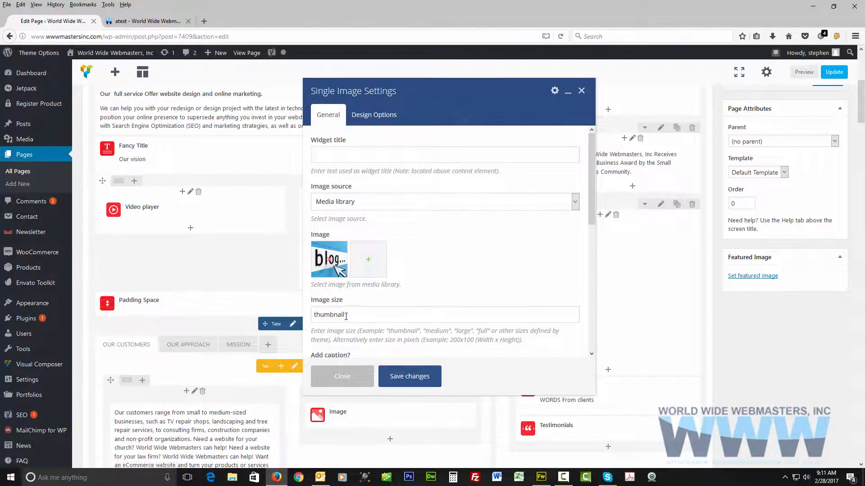
Replace the blog image's size with the example pixel dimensions 200x100.
scroll(397, 304, down, 2)
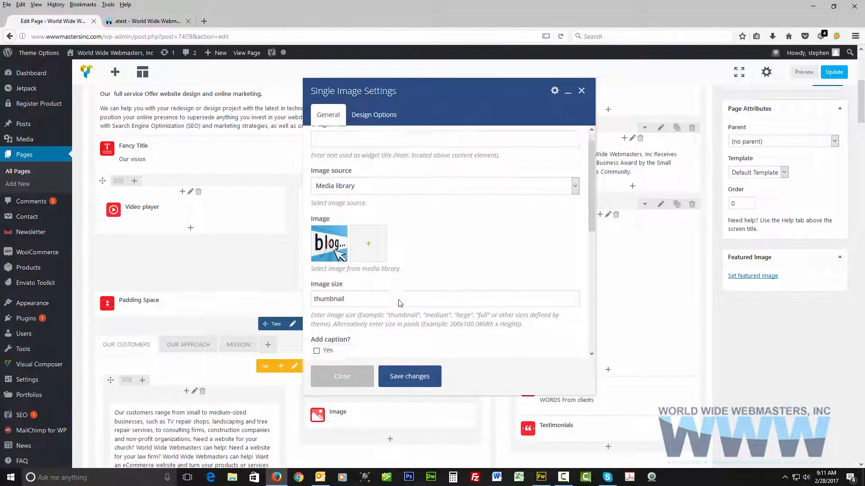
drag(531, 288, 313, 278)
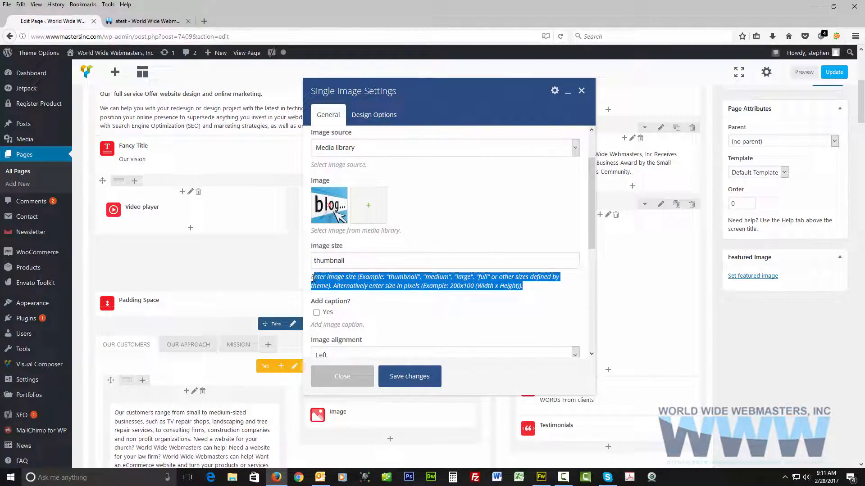
click(481, 289)
drag(474, 286, 451, 287)
key(ctrl+c)
click(367, 266)
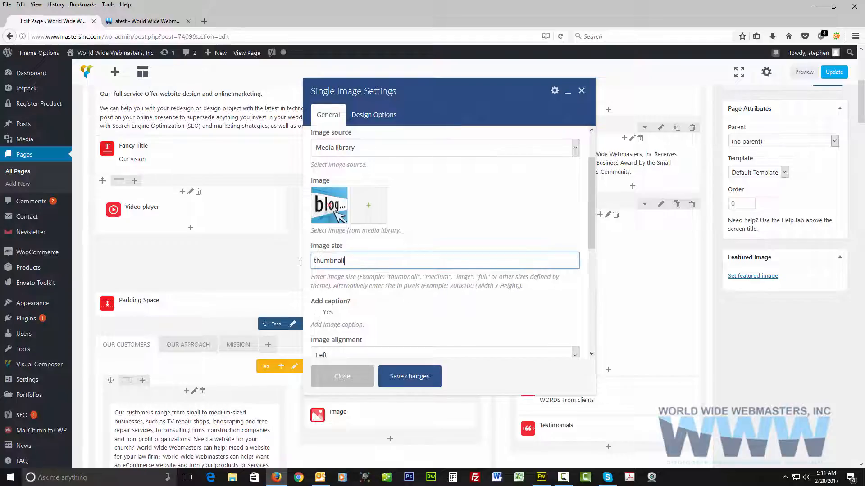
key(ctrl+a)
key(ctrl+v)
Change the blog image's size to large, using the keyword from the size hint.
click(436, 278)
double_click(461, 277)
key(ctrl+c)
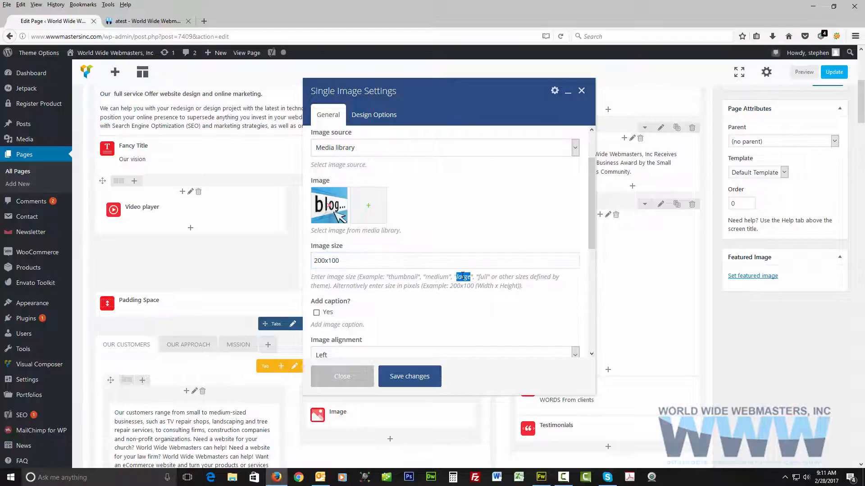
click(375, 259)
key(ctrl+a)
key(ctrl+v)
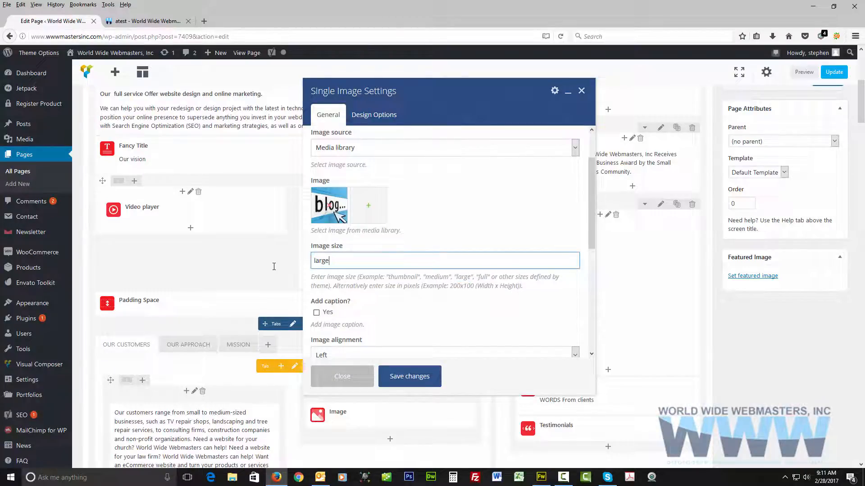
Set the blog image's size to full, leave its caption off and save the Single Image settings.
double_click(483, 277)
key(ctrl+c)
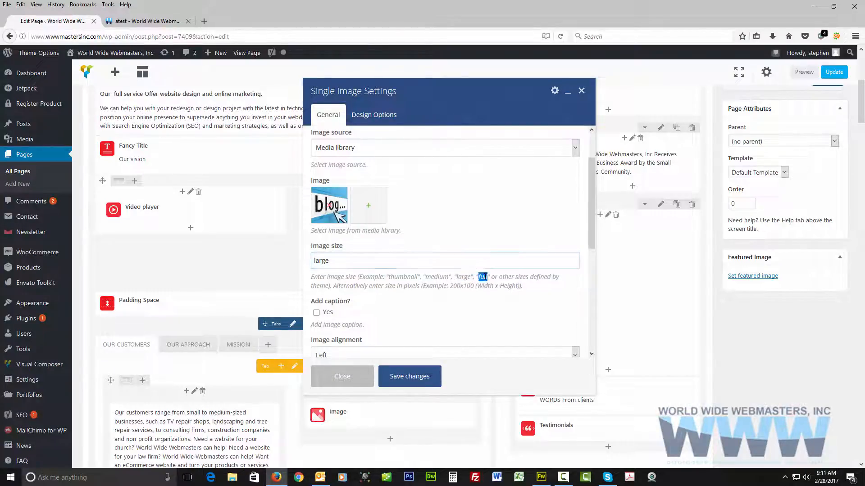
click(380, 259)
key(ctrl+a)
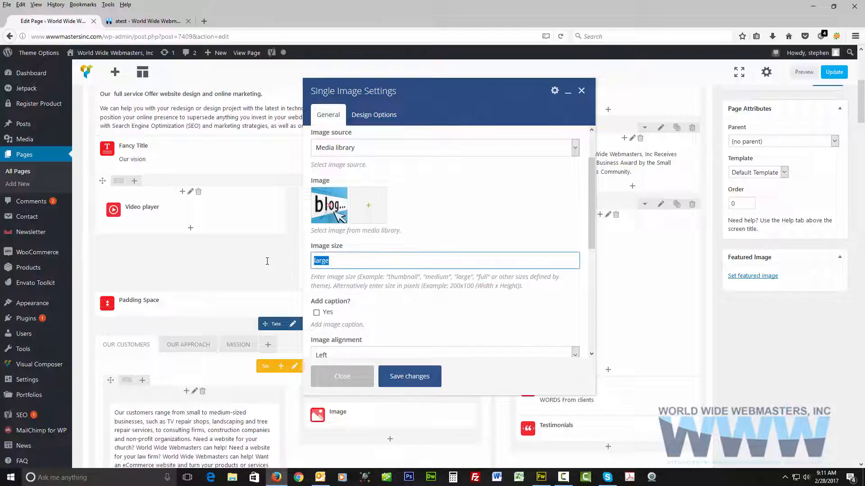
key(ctrl+v)
scroll(463, 295, down, 2)
click(316, 258)
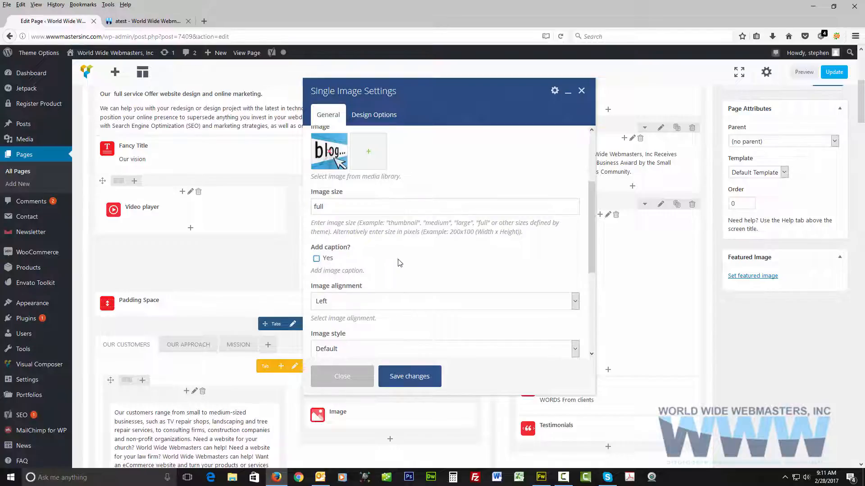
scroll(399, 263, down, 5)
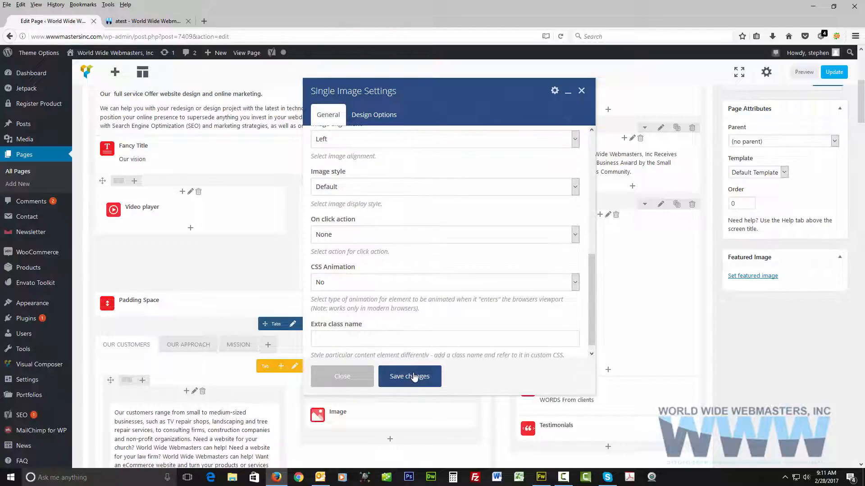
click(414, 378)
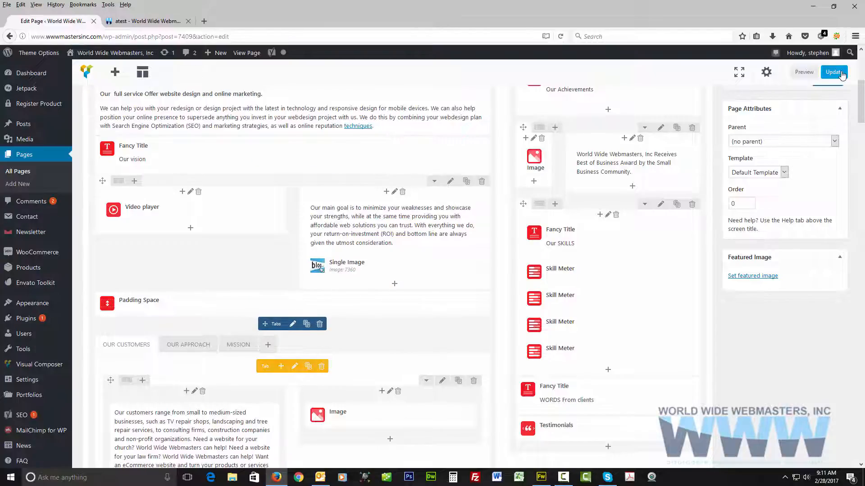
Update the page and reload the published atest page to check the blog image in the Our Vision section.
click(841, 73)
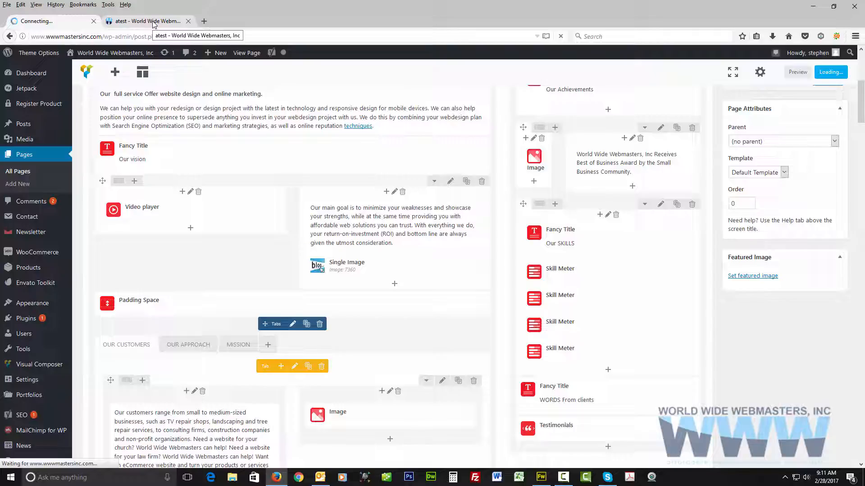
click(154, 23)
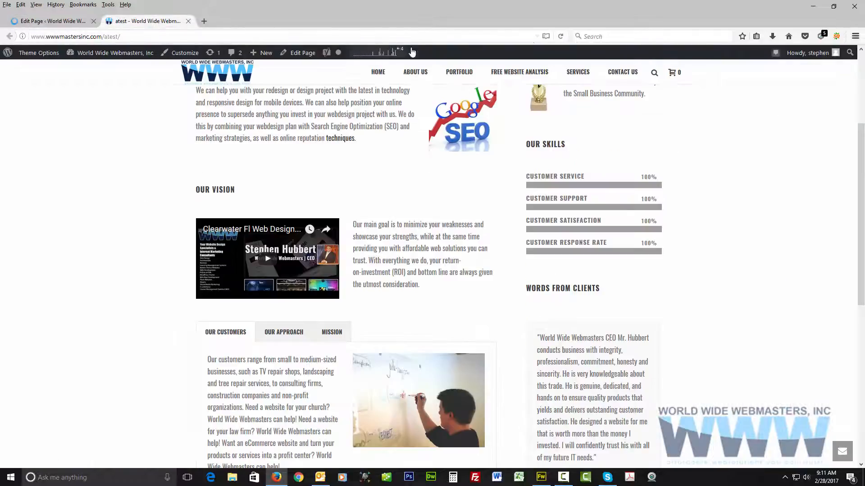
click(561, 37)
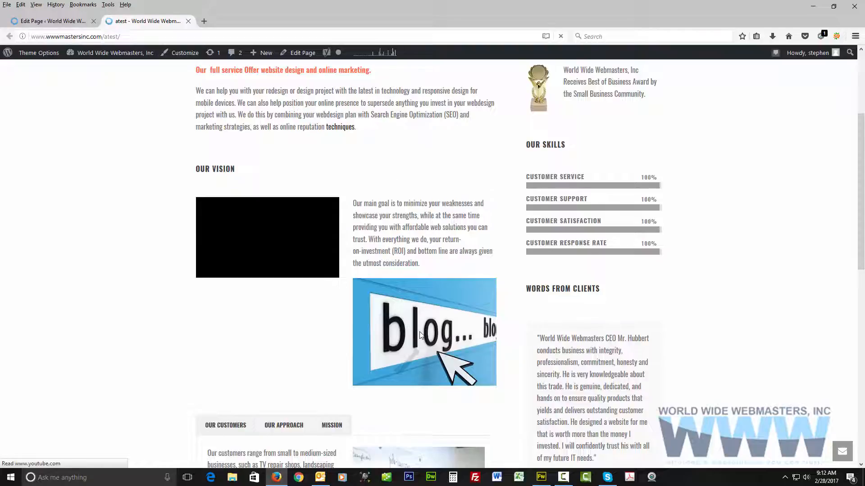
scroll(421, 331, up, 3)
scroll(474, 223, down, 3)
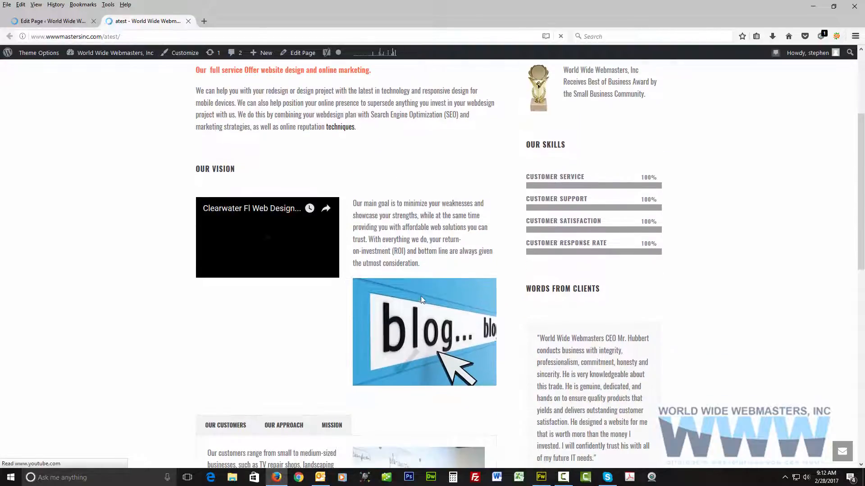
Back in the page editor, remove the blog picture from the Single Image element under Our vision and save its settings.
click(48, 24)
scroll(323, 275, down, 5)
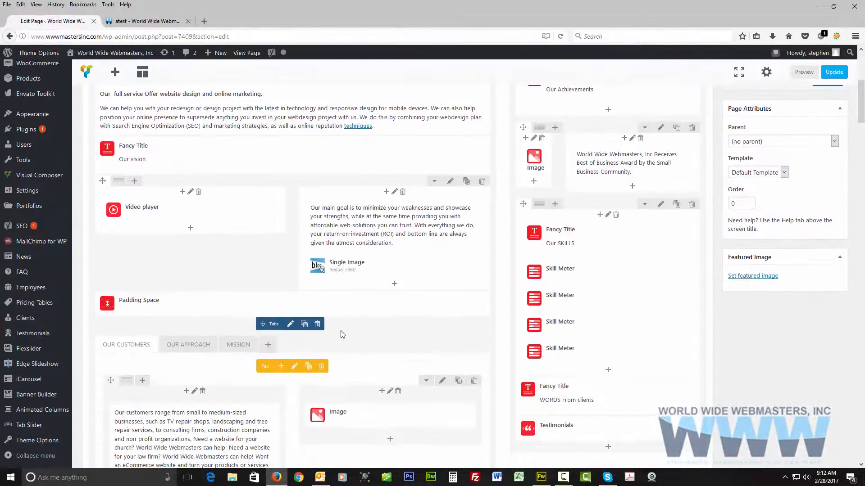
mouse_move(380, 266)
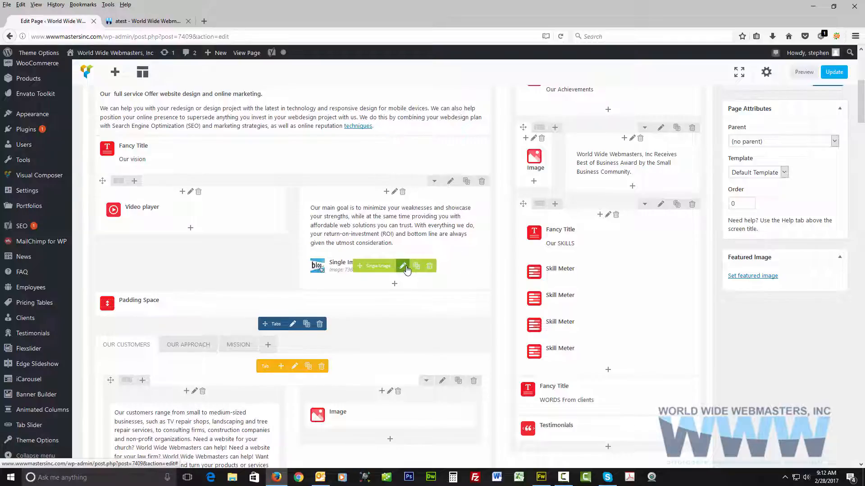
click(403, 266)
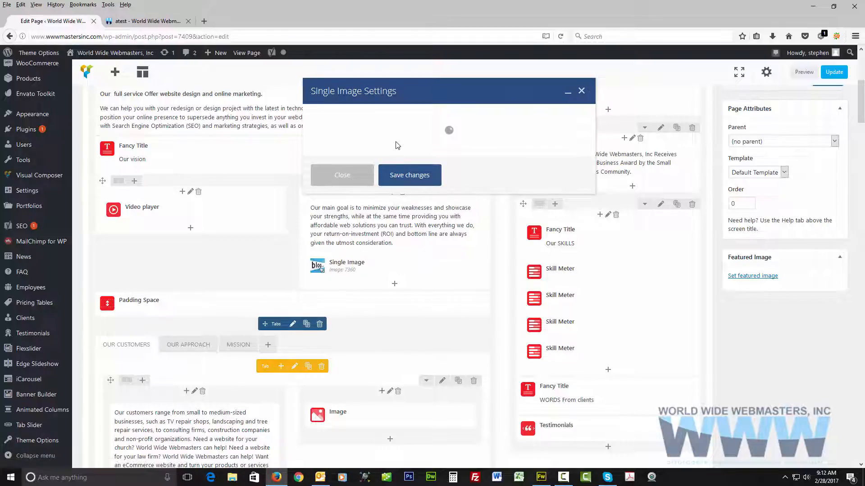
click(330, 262)
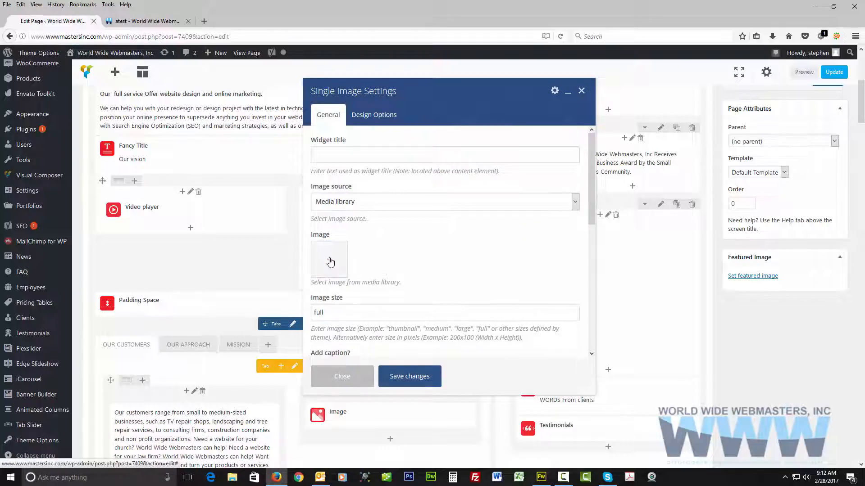
click(412, 377)
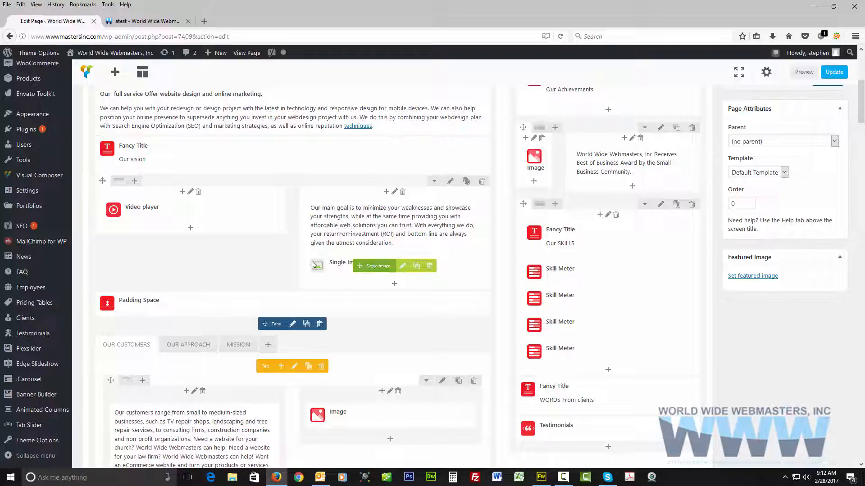
Delete the Single Image element below the Our vision text and update the page.
click(429, 269)
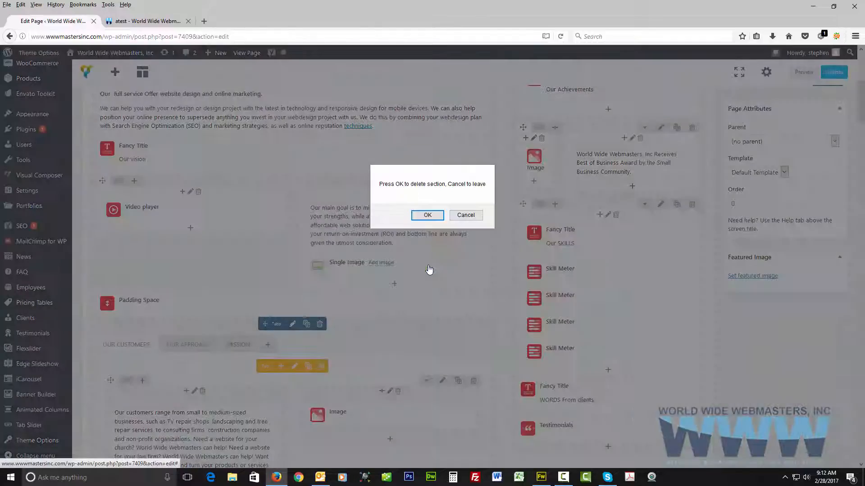
click(425, 215)
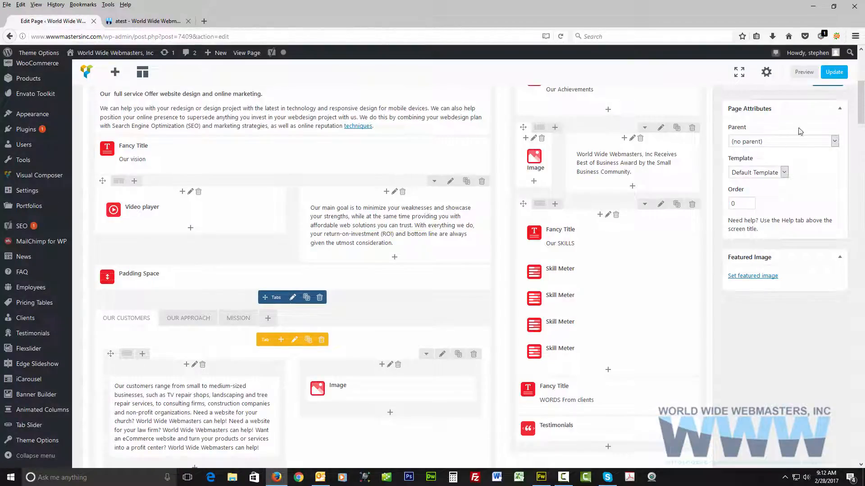
click(837, 72)
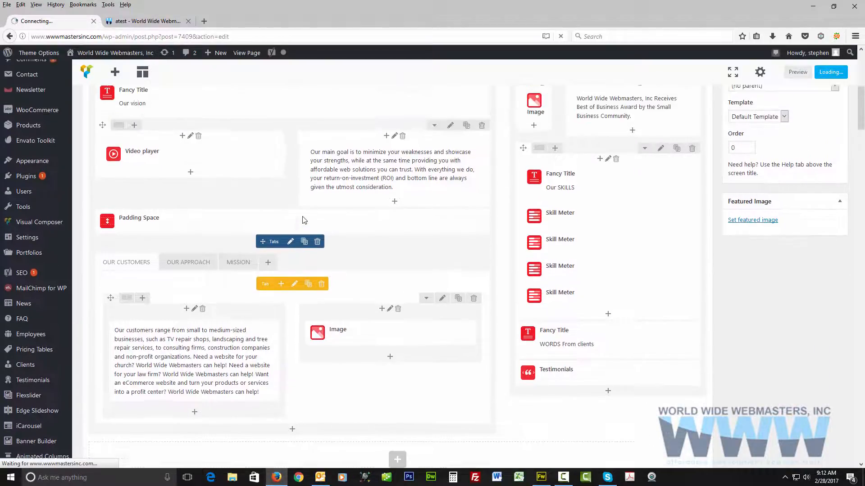
scroll(304, 220, up, 7)
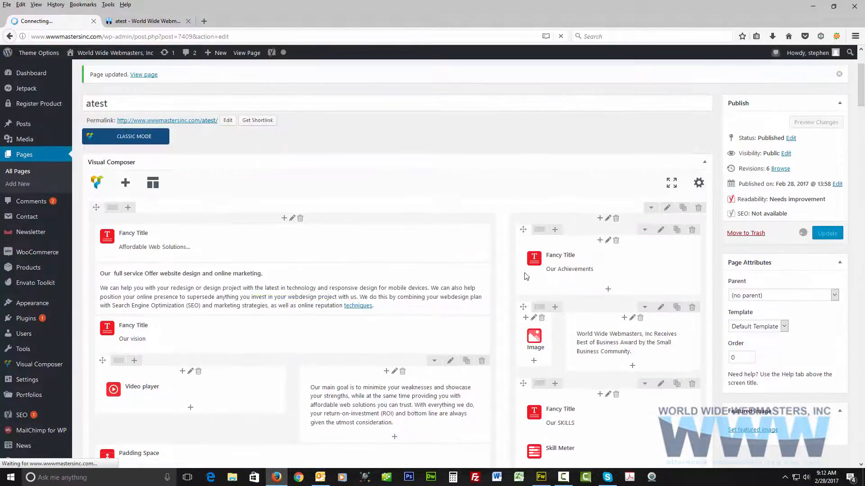
scroll(525, 276, down, 9)
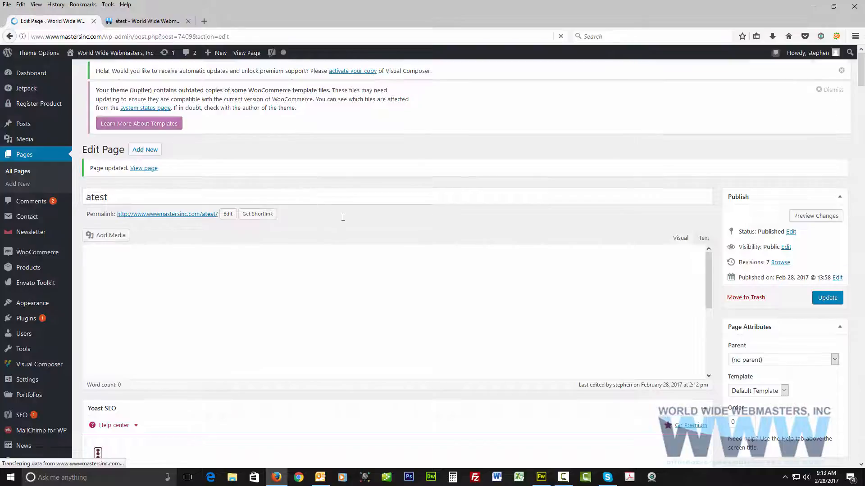
Examine the style, orientation and mobile options in the settings of the Tabs element below the Padding Space.
scroll(343, 218, down, 2)
scroll(346, 258, down, 7)
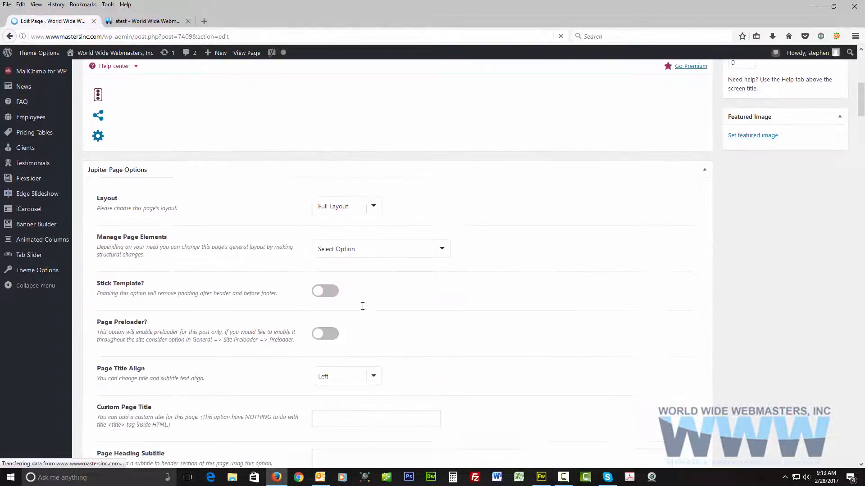
scroll(363, 308, up, 6)
scroll(363, 309, down, 5)
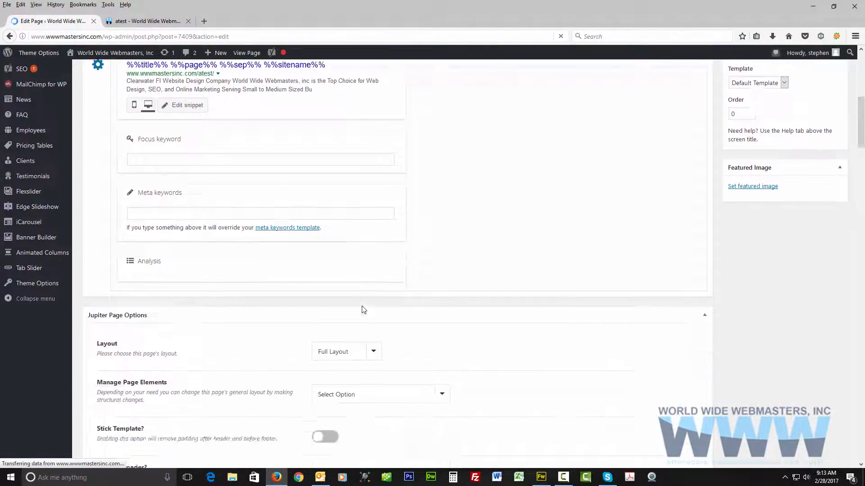
scroll(364, 310, down, 2)
scroll(364, 310, up, 2)
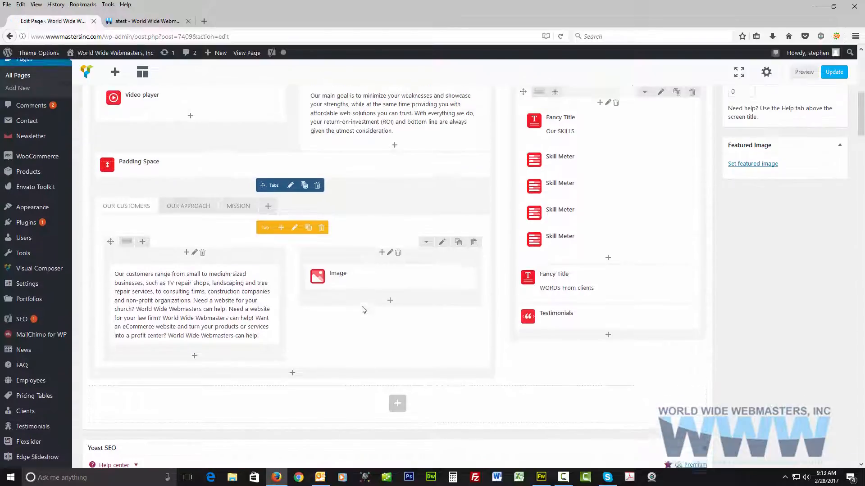
scroll(364, 310, up, 2)
scroll(363, 309, down, 2)
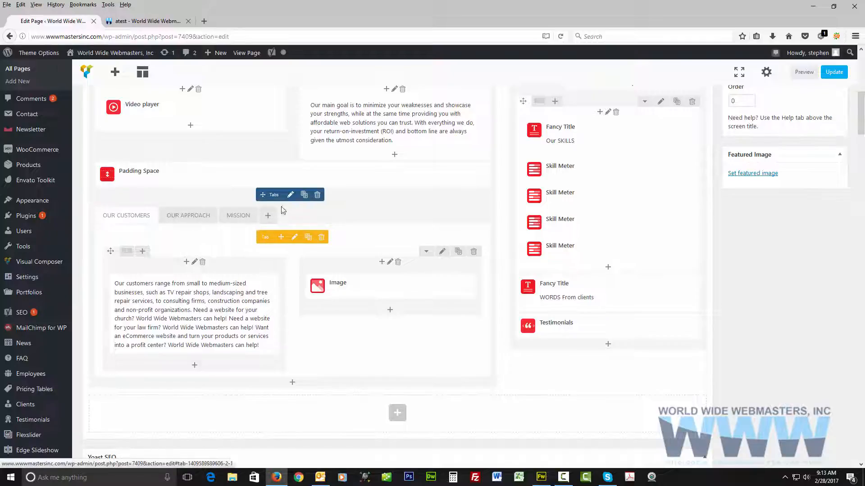
click(291, 195)
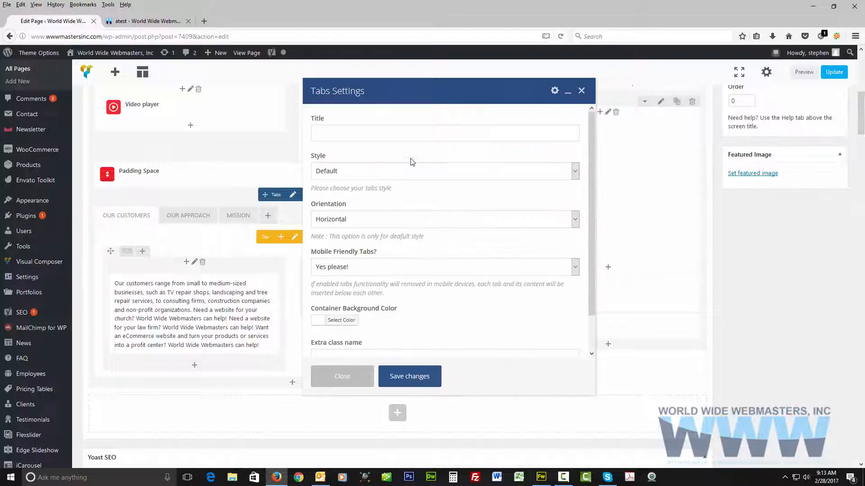
scroll(410, 160, down, 2)
scroll(410, 160, up, 2)
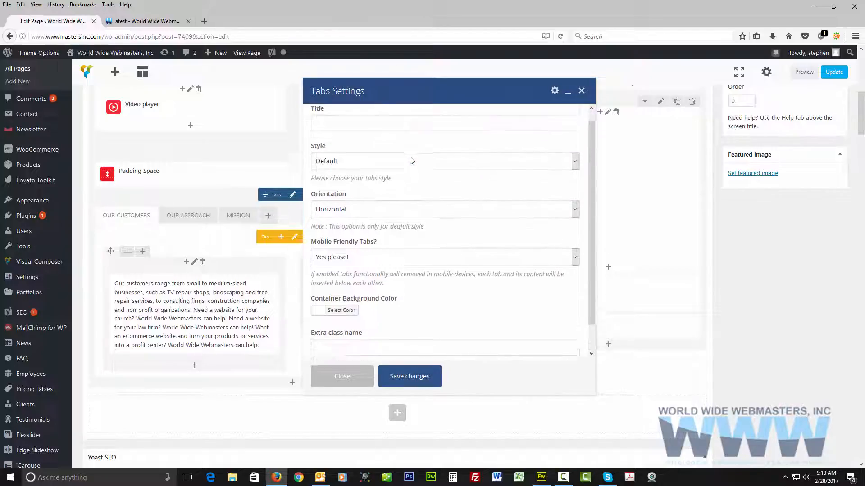
click(582, 91)
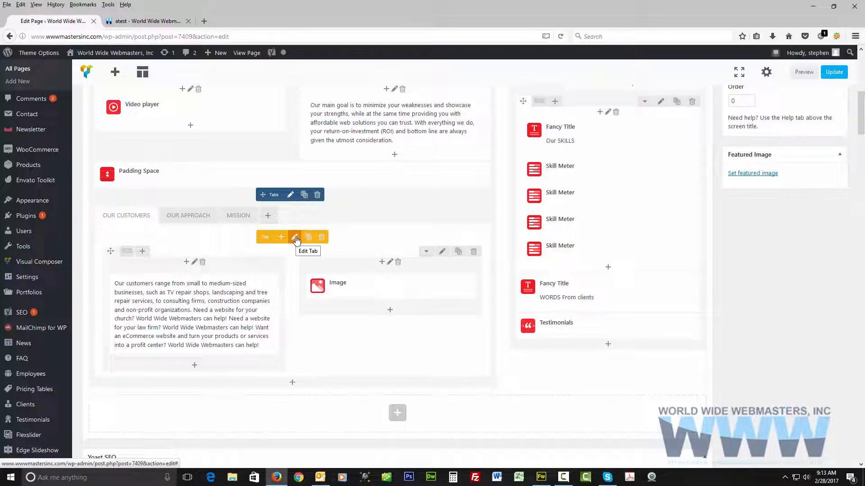
On the published atest page, examine the content of the Our Customers, Our Approach and Mission tabs.
click(143, 21)
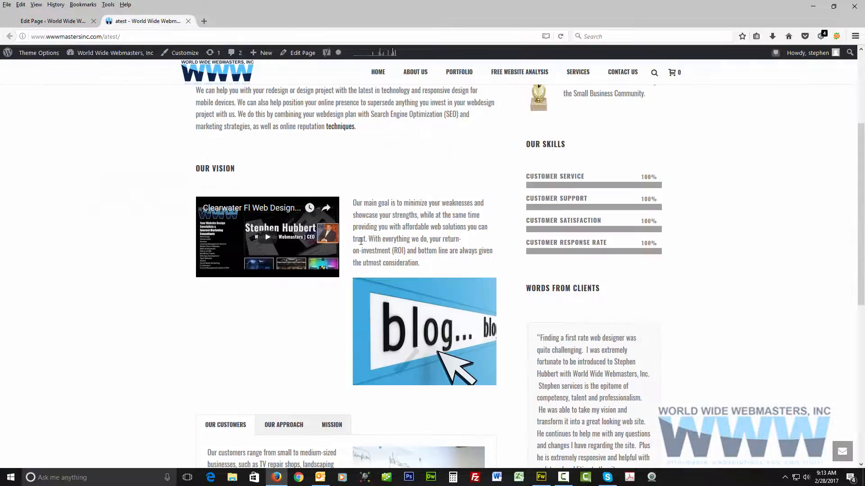
scroll(361, 242, down, 5)
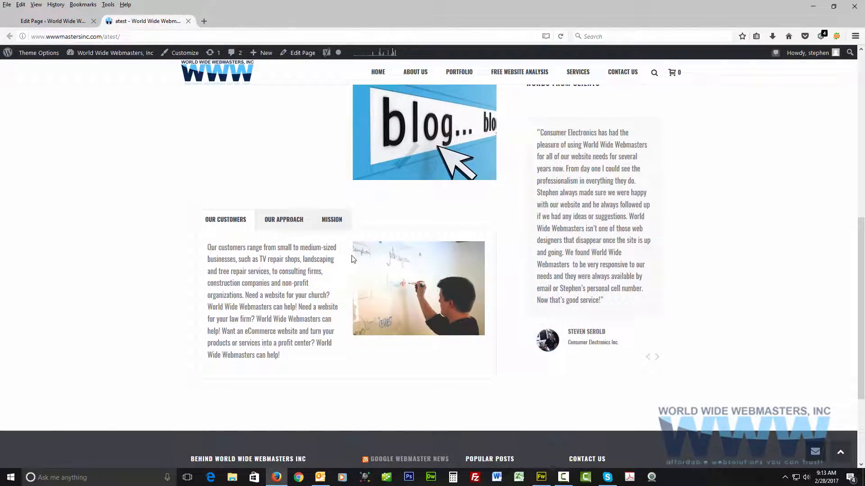
click(280, 225)
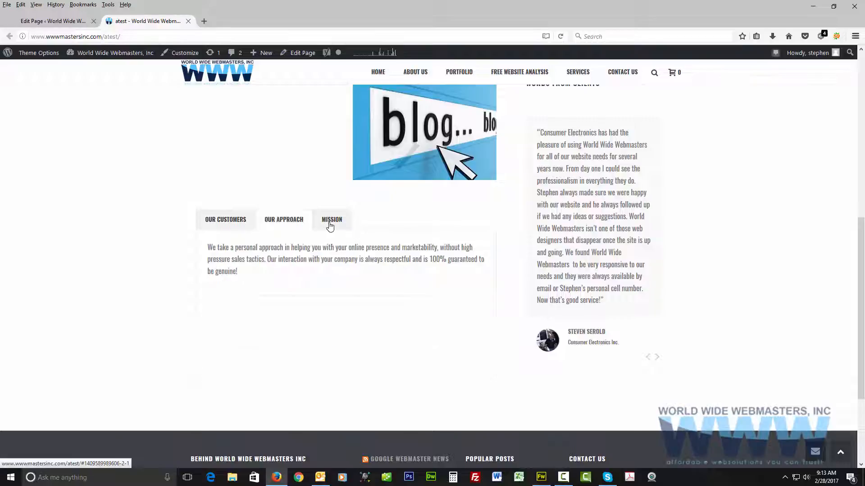
click(330, 225)
click(233, 225)
click(325, 223)
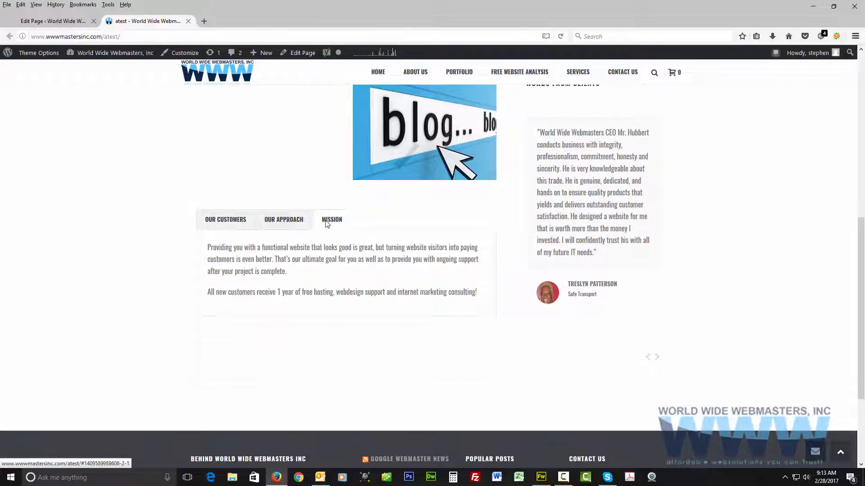
click(267, 220)
click(234, 224)
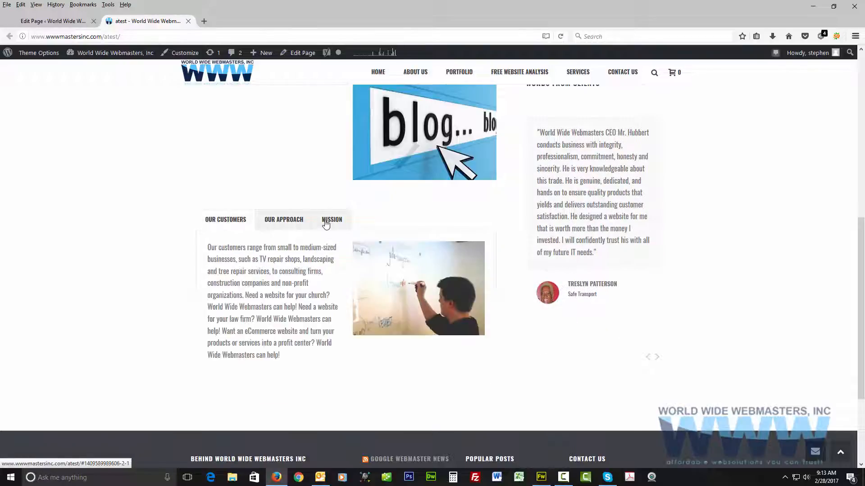
Return to the page editor and examine the content of the Our Customers, Our Approach and Mission tabs there.
click(72, 21)
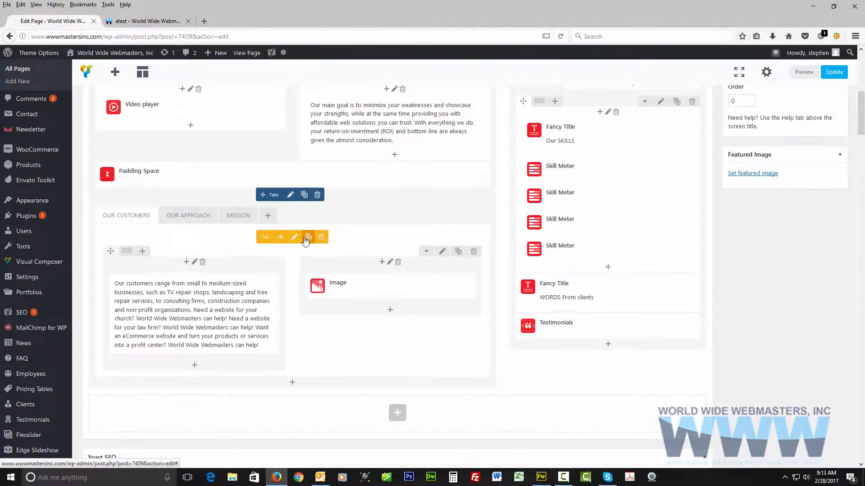
click(190, 215)
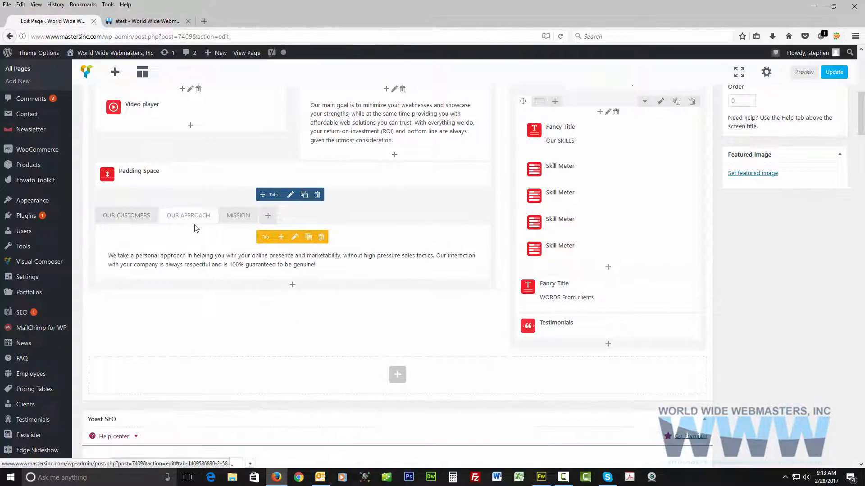
click(232, 218)
click(125, 212)
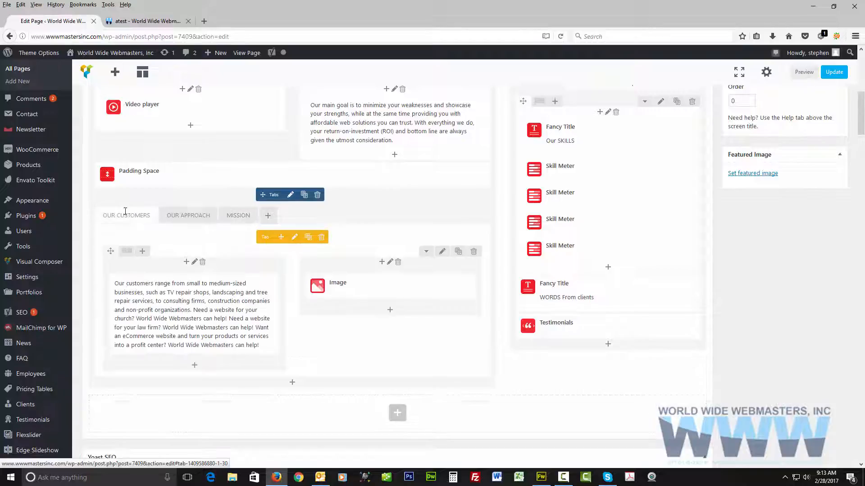
click(168, 218)
click(239, 215)
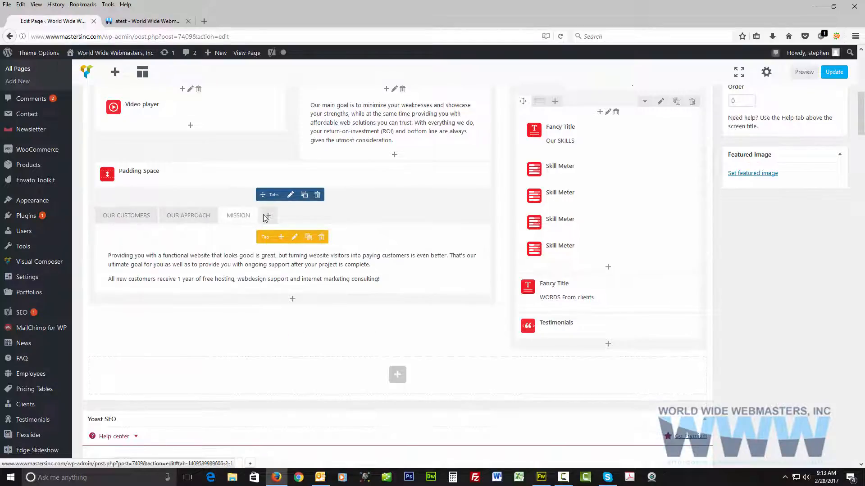
Add a fourth tab after Mission, title it "Another Tab" and save its settings.
click(266, 217)
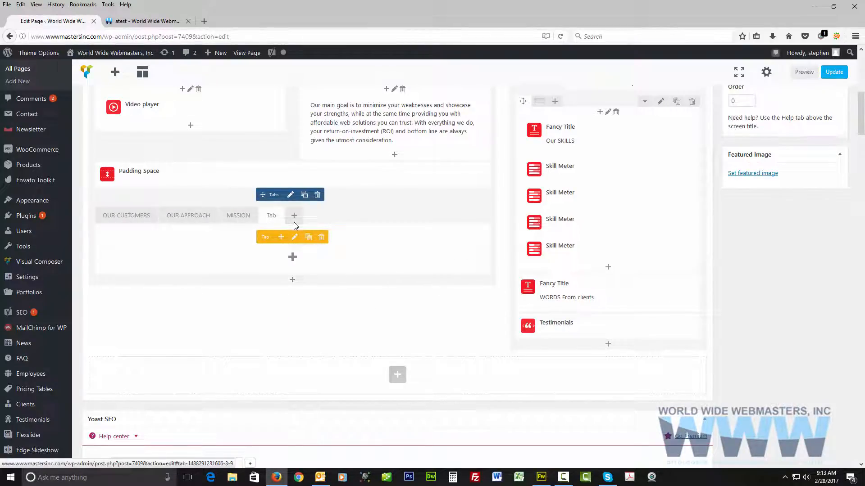
click(294, 237)
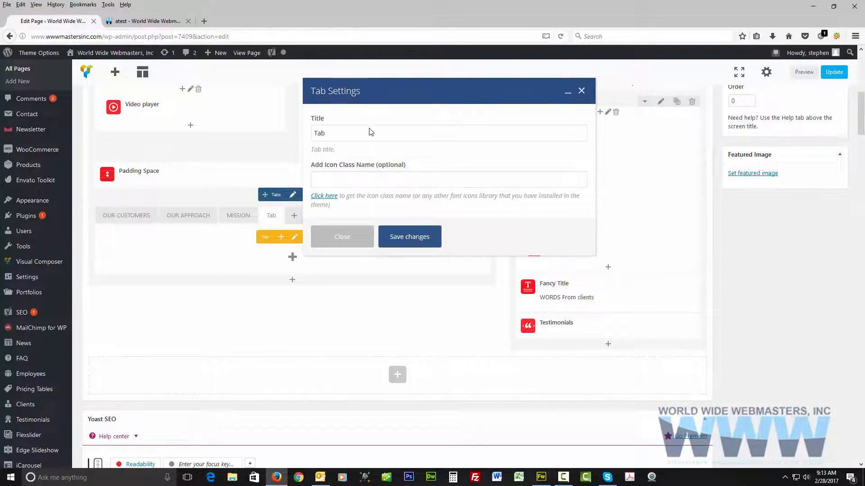
drag(369, 131, 297, 133)
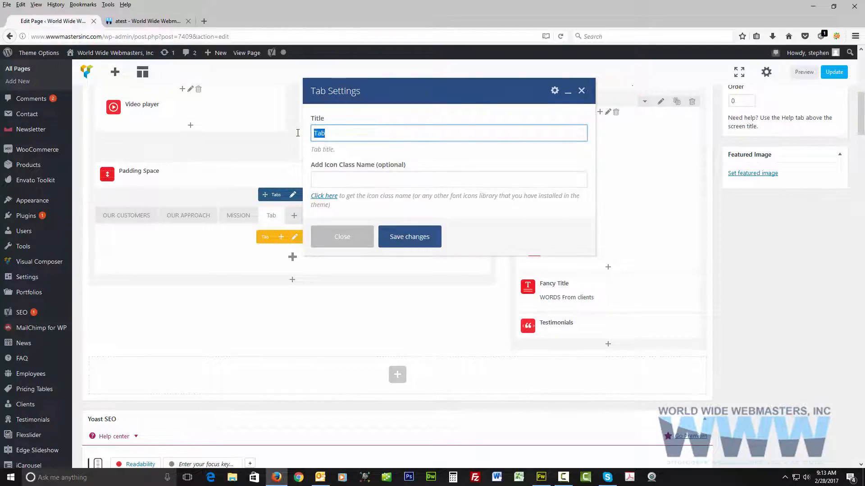
text(Te)
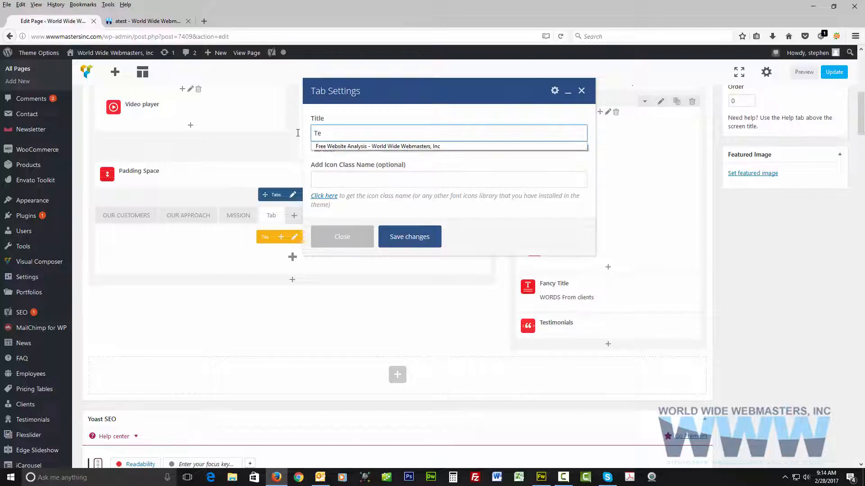
key(BackSpace)
key(BackSpace)
text(AN)
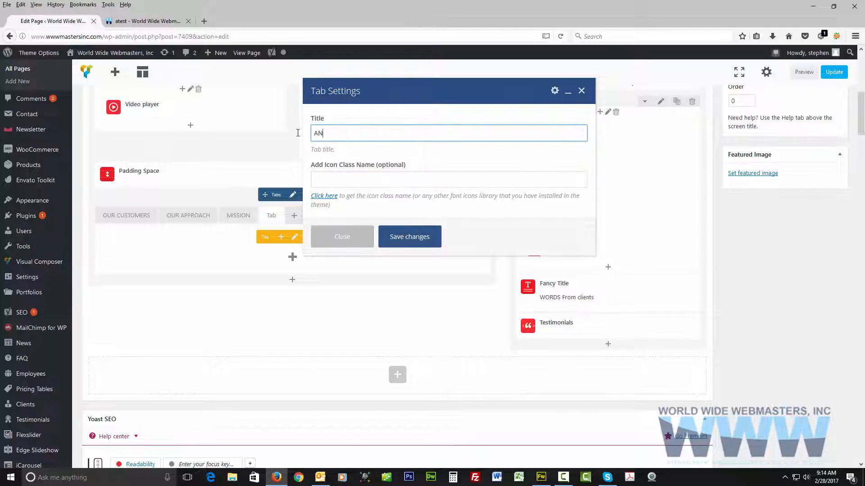
text(ot)
key(BackSpace)
key(BackSpace)
key(BackSpace)
key(BackSpace)
text(not)
click(409, 238)
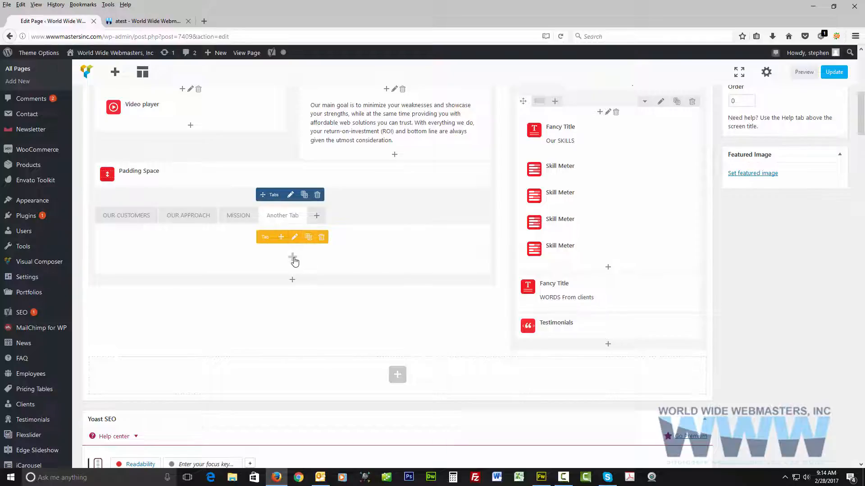
Add a Text block to Another Tab and fill it with the "Our main goal is to minimize" paragraph copied from the published page.
click(292, 258)
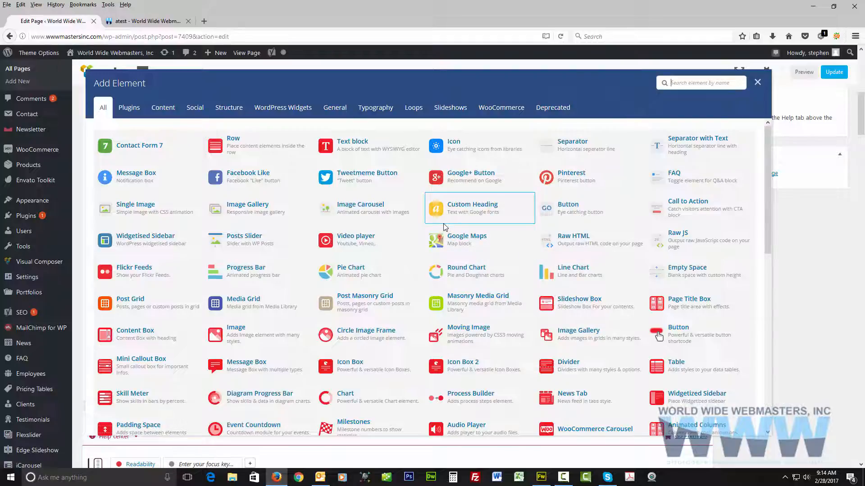
click(353, 143)
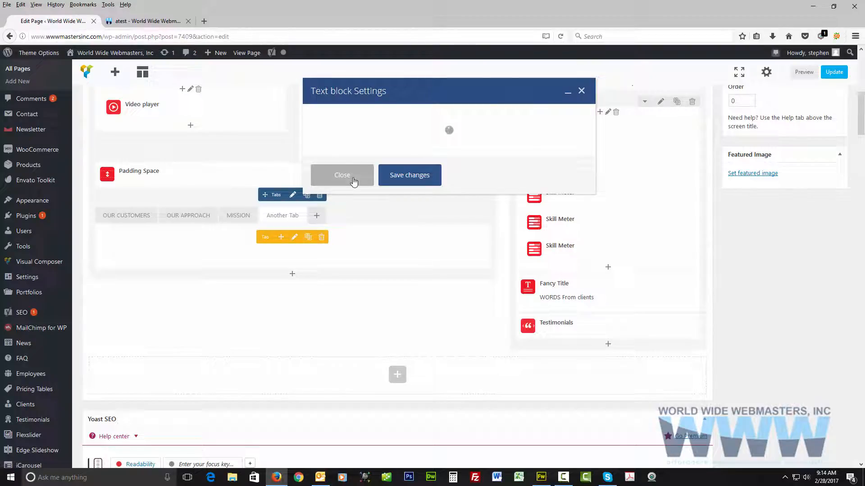
click(140, 21)
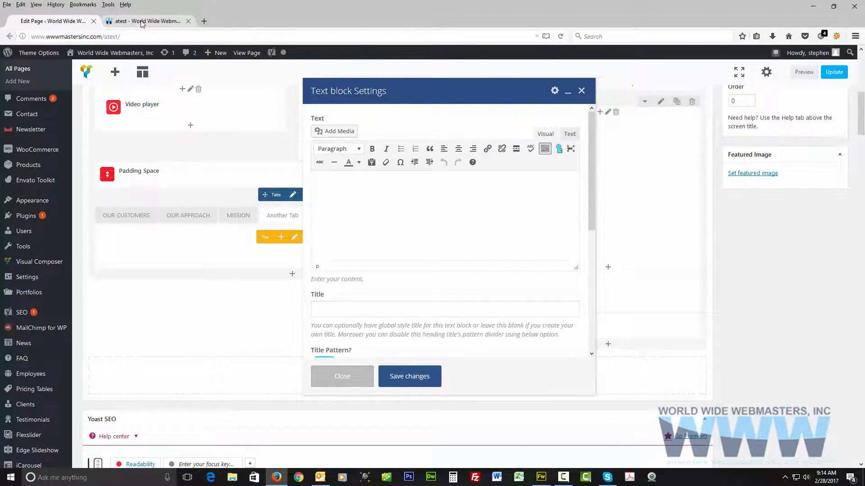
scroll(325, 267, up, 3)
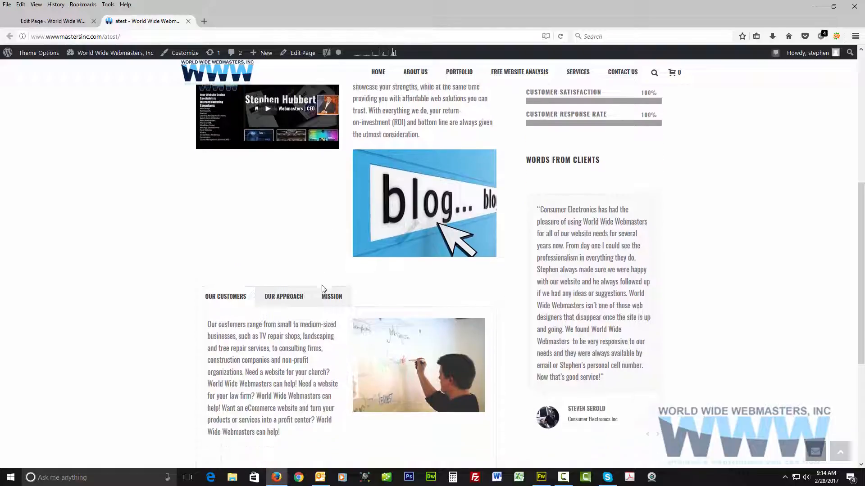
drag(425, 215, 352, 150)
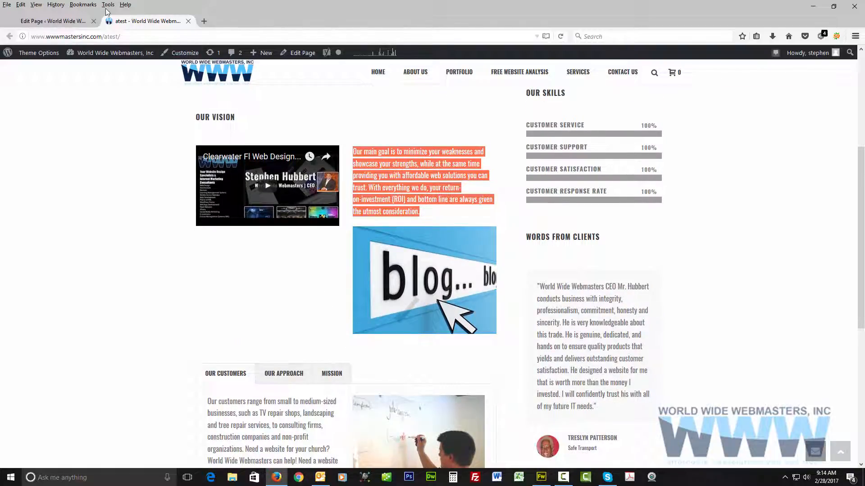
click(53, 21)
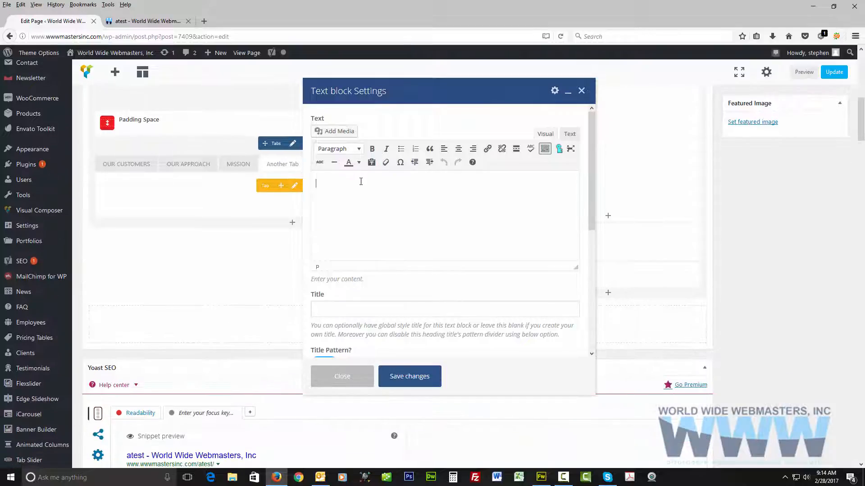
text(Our main goal is to minimize your weaknesses and showcase your strengths, while at the same time providing you with affordable web solutions you can trust. With everything we do, your return-on-investment (ROI) and bottom line are always given the utmost consideration.)
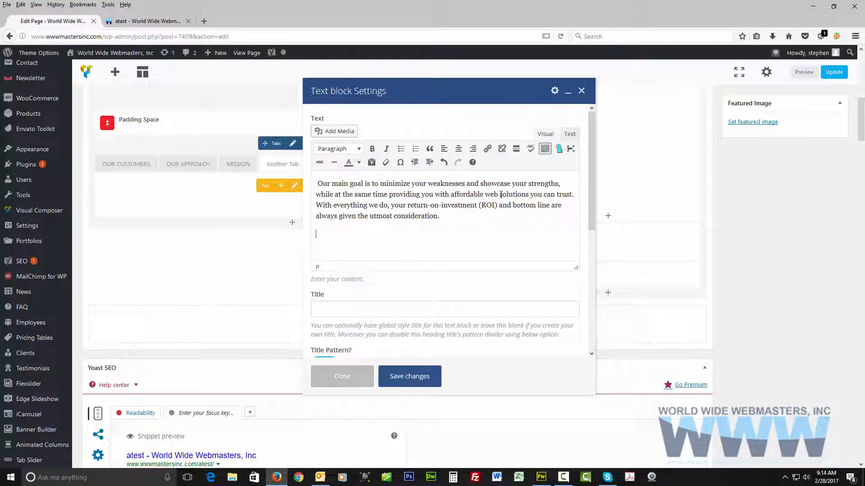
click(314, 183)
key(Delete)
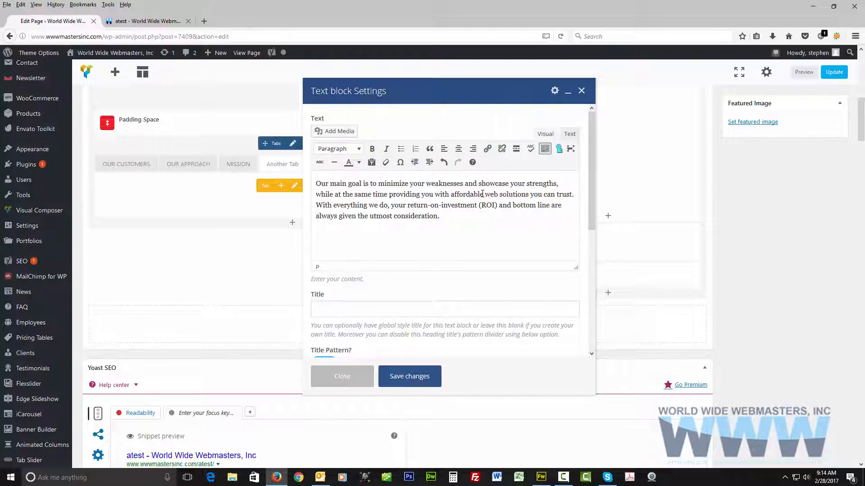
Wrap the new text block's paragraph in <h1> and </h1> tags in its HTML source and save the block.
click(569, 134)
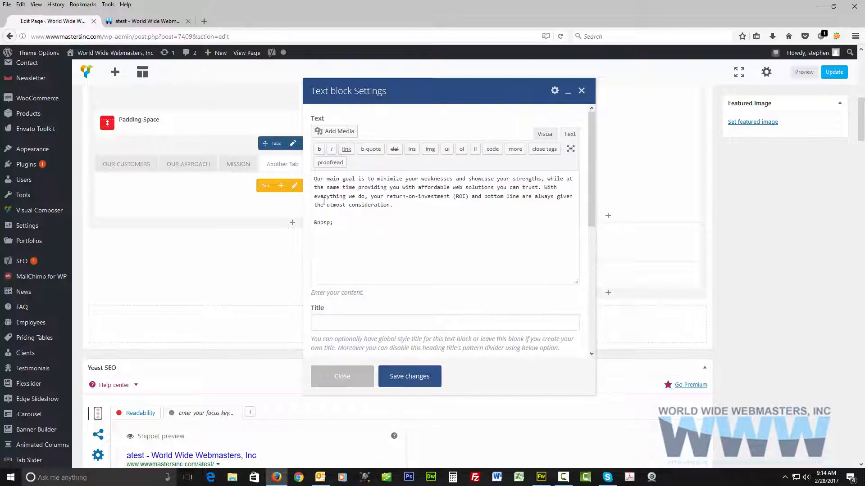
click(314, 178)
text(<h1>)
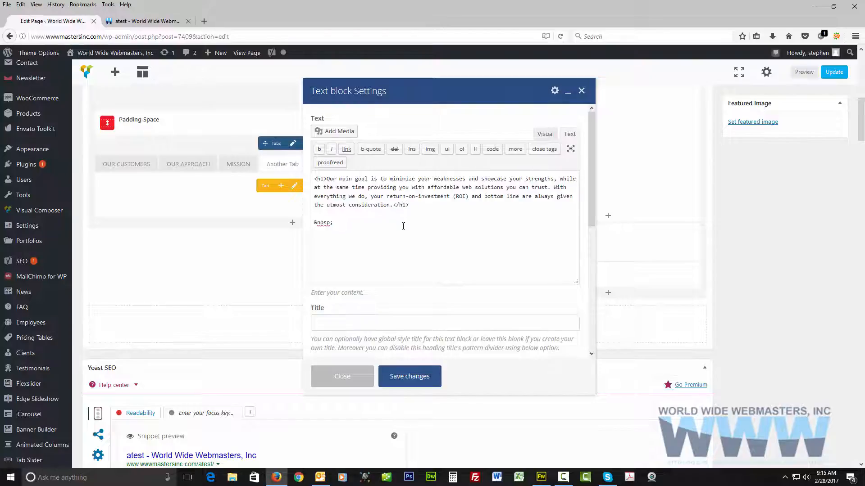
click(408, 378)
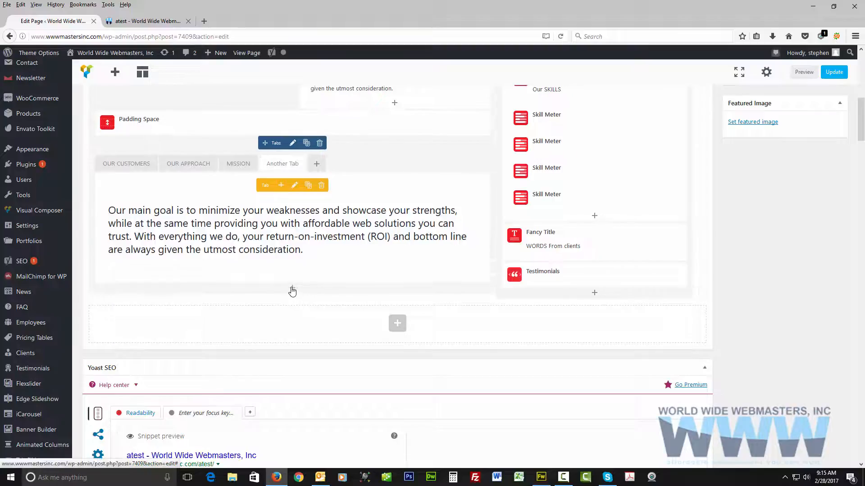
Add a Single Image element below the Tabs element, using the Web Content Writing picture from the media library, and save its settings.
click(292, 289)
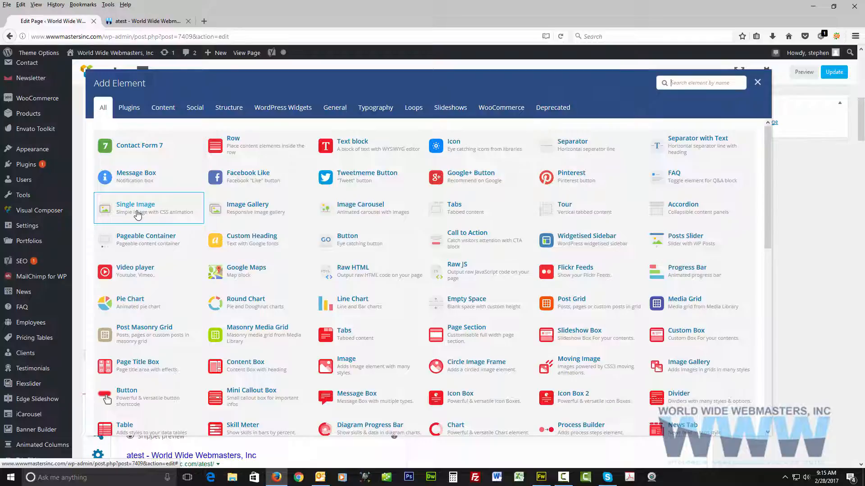
click(170, 208)
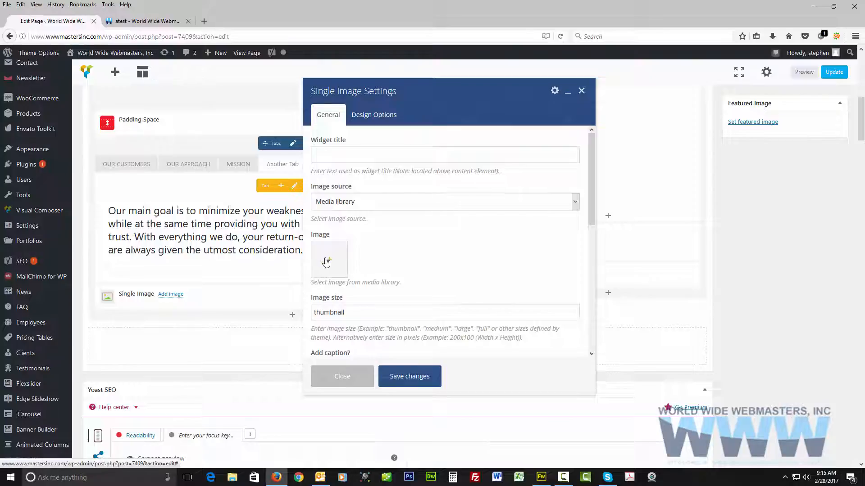
click(326, 262)
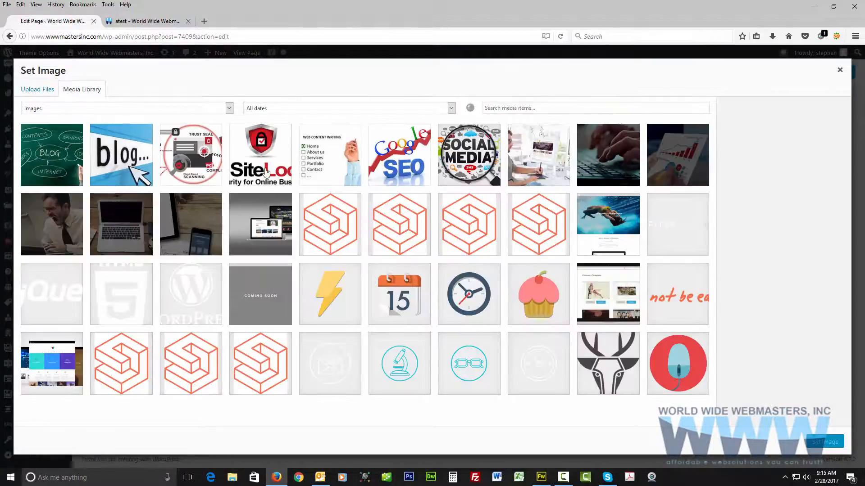
click(318, 156)
click(825, 442)
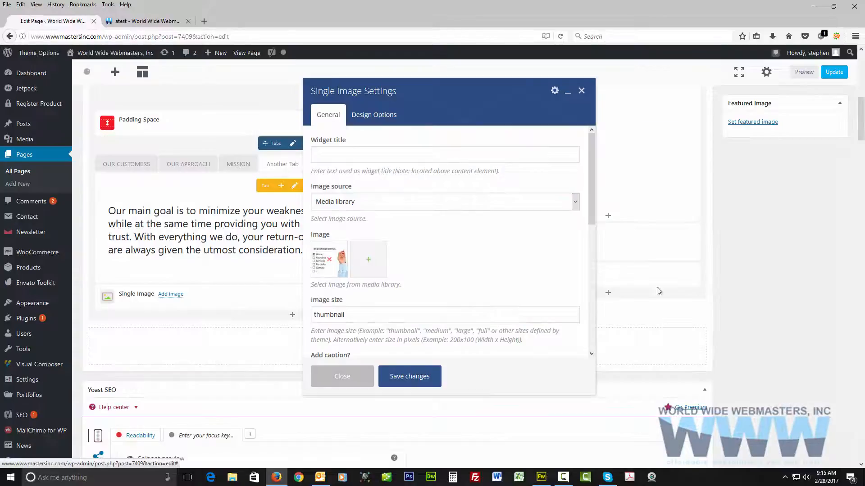
click(407, 378)
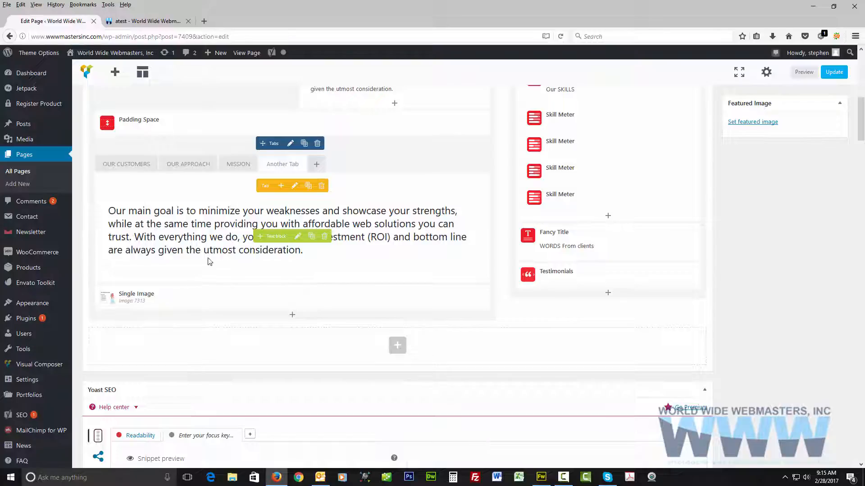
Update the page, reload the published atest page, open Another Tab and examine its heading text and the image below.
click(842, 76)
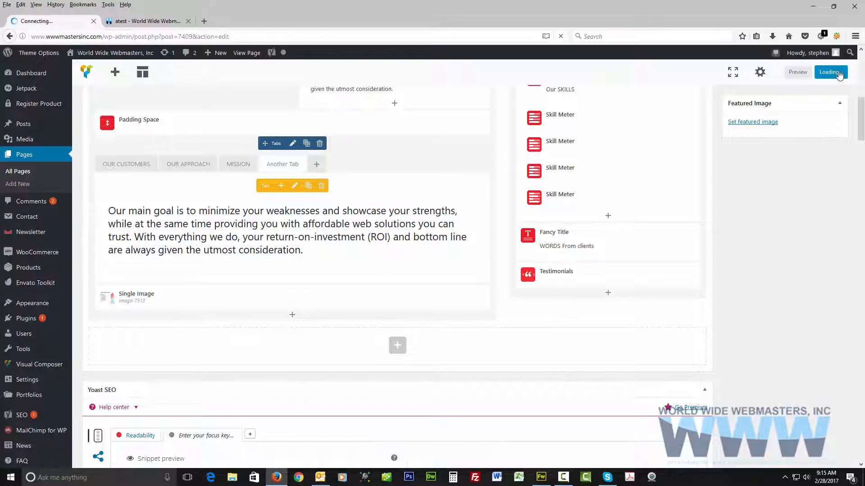
click(144, 21)
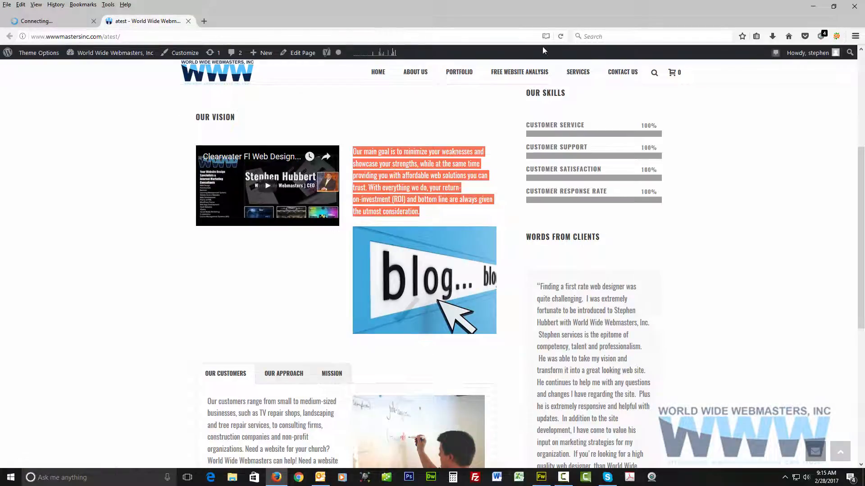
click(561, 37)
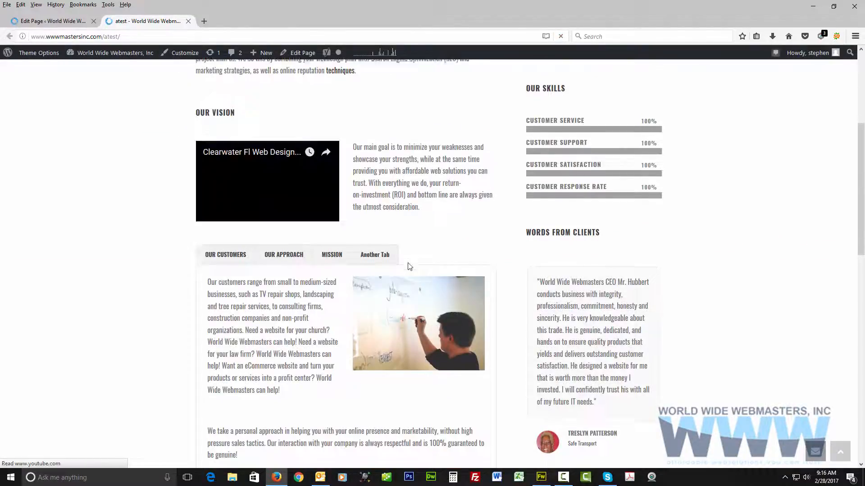
scroll(409, 267, down, 2)
click(377, 156)
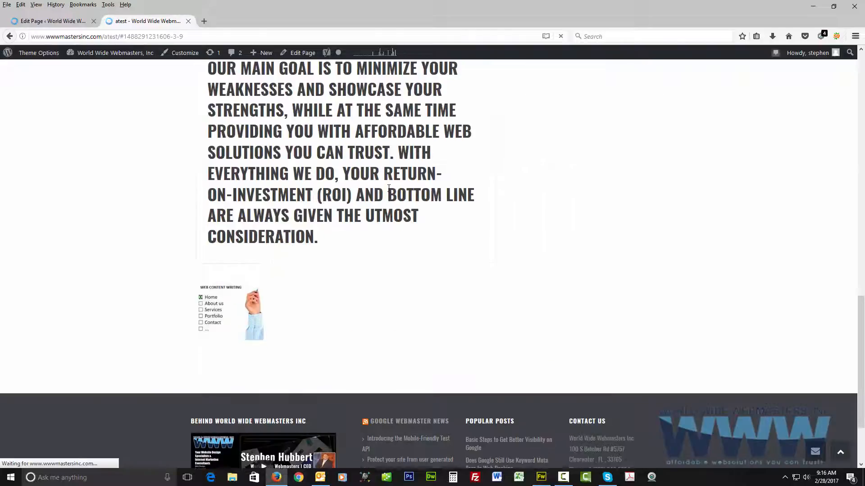
scroll(389, 188, up, 3)
scroll(254, 337, down, 2)
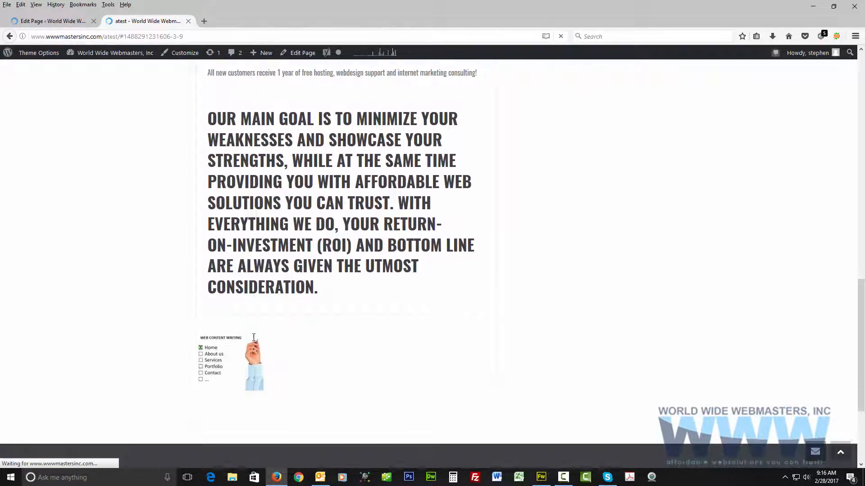
scroll(296, 275, up, 4)
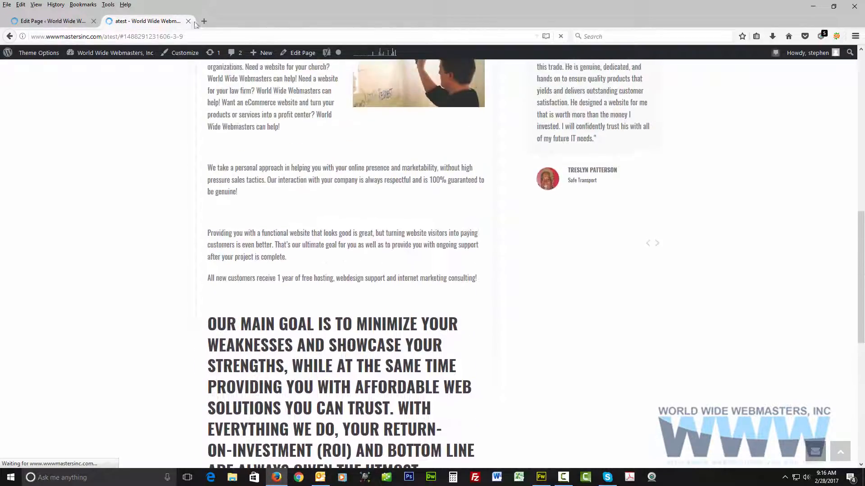
Return to the Visual Composer editor of the atest page.
click(82, 21)
scroll(266, 168, down, 10)
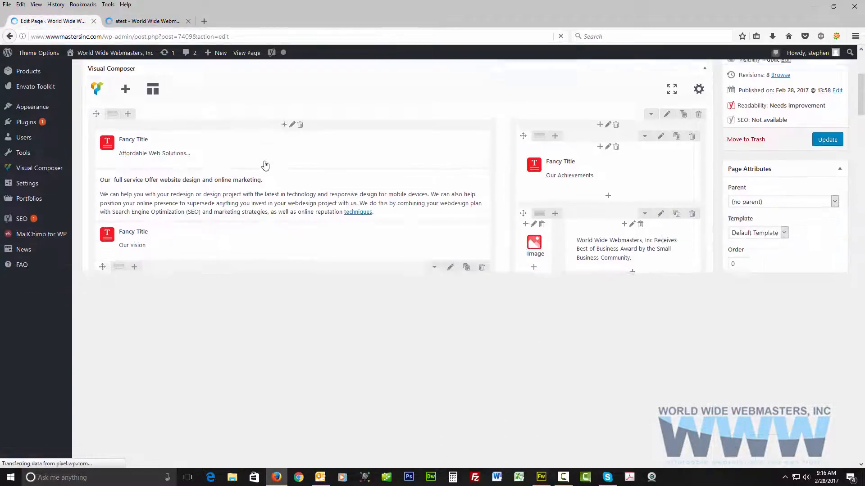
scroll(266, 169, up, 3)
scroll(266, 170, down, 3)
mouse_move(389, 182)
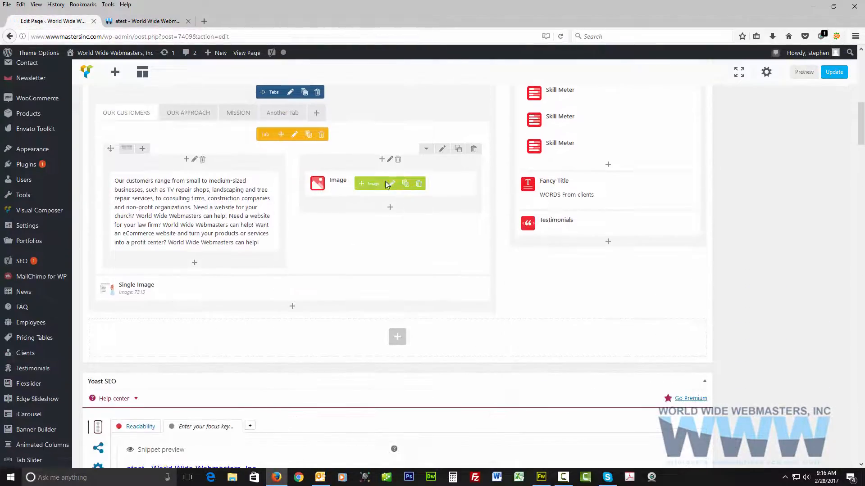
click(419, 184)
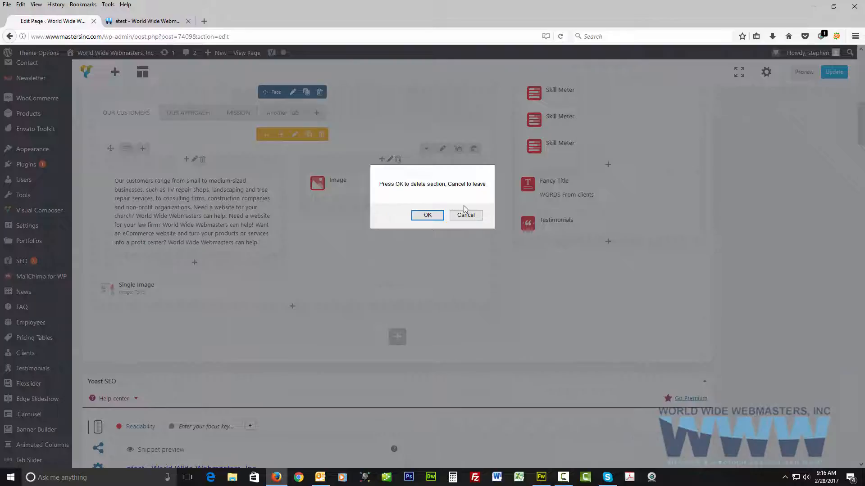
click(465, 213)
Delete the Tabs element below the Padding Space and the Single Image element that follows it.
scroll(386, 241, up, 4)
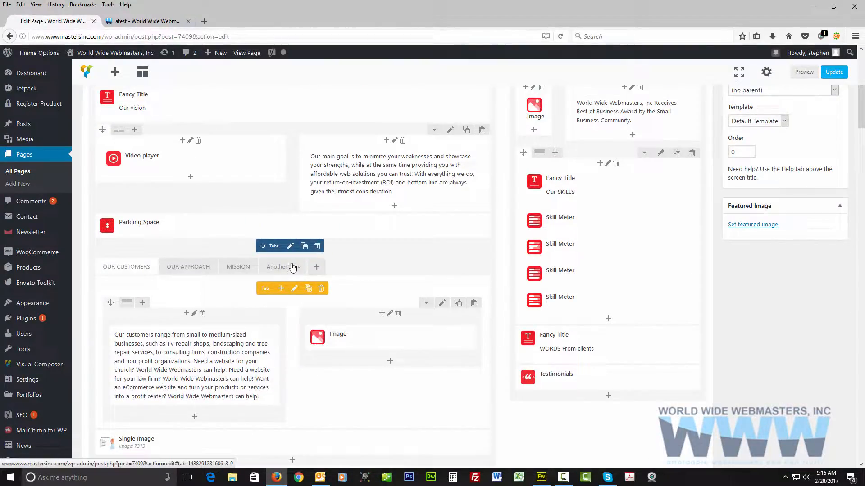
click(317, 246)
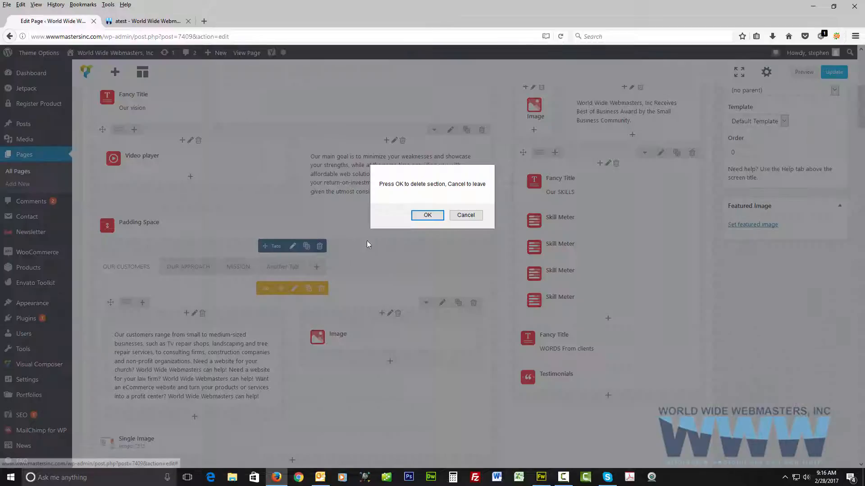
click(422, 218)
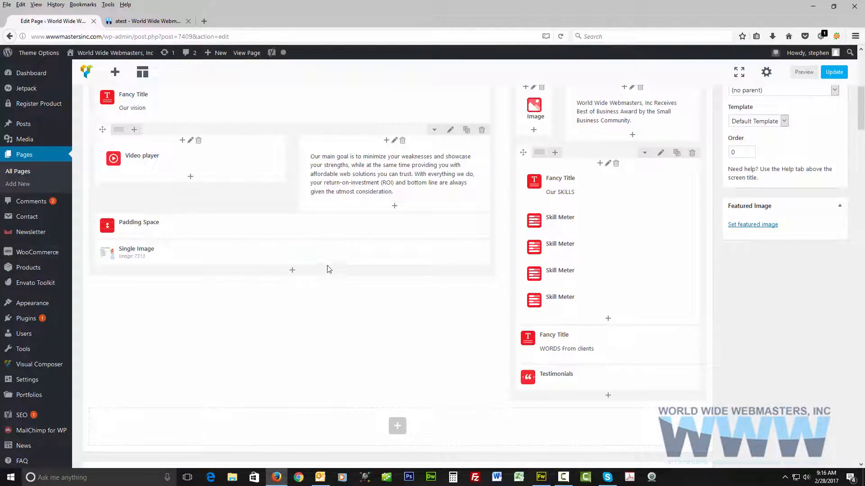
click(327, 253)
click(425, 216)
Browse the atest page's revisions, leaving the editor without saving, and restore the revision from 28 Feb @ 14:12.
scroll(428, 321, down, 3)
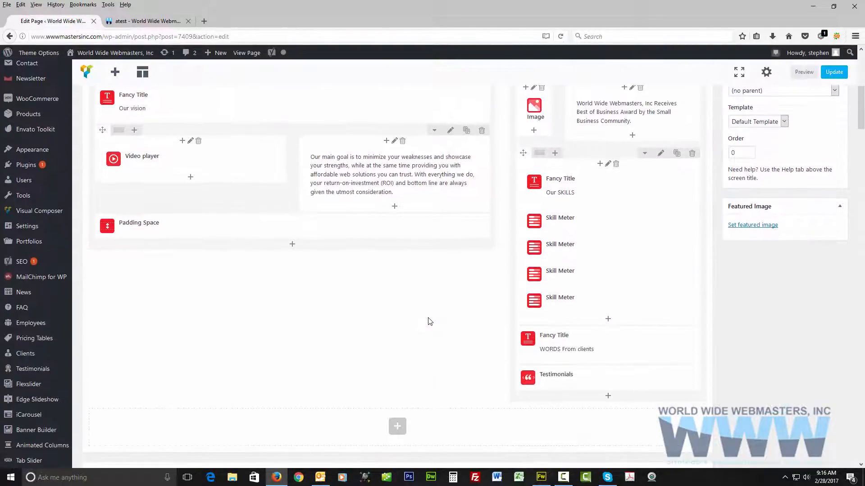
scroll(429, 322, up, 4)
scroll(428, 319, up, 2)
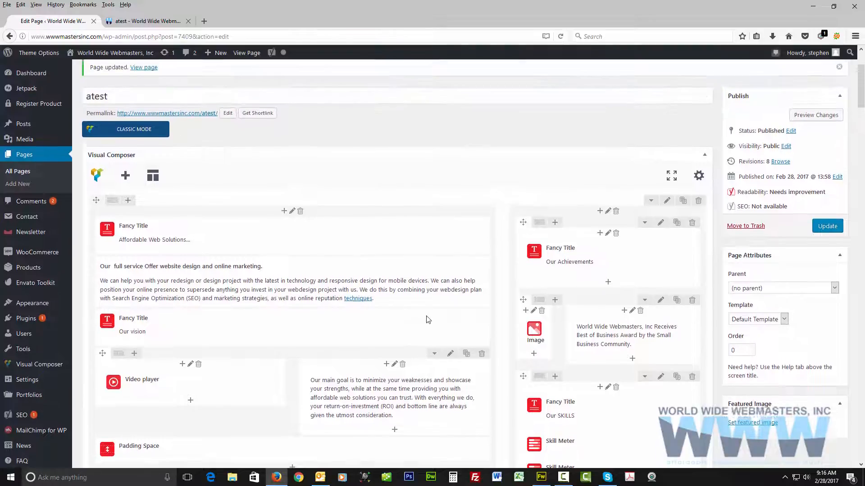
scroll(428, 319, down, 3)
scroll(428, 320, down, 2)
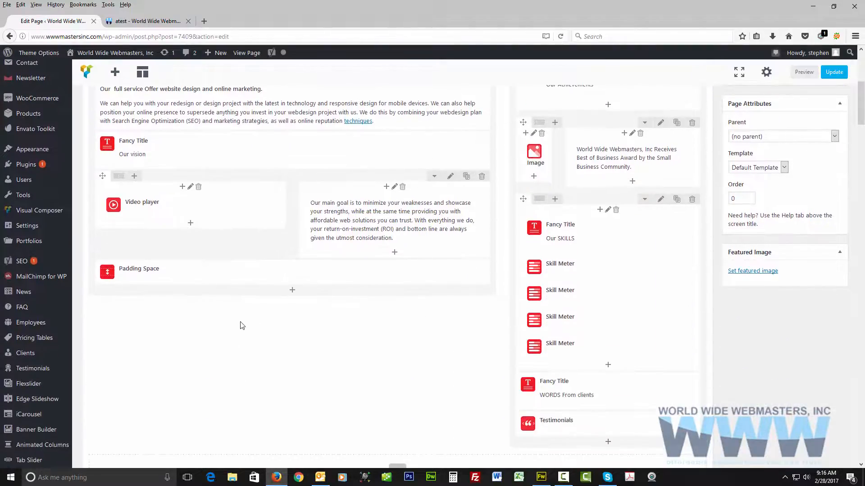
scroll(595, 270, up, 4)
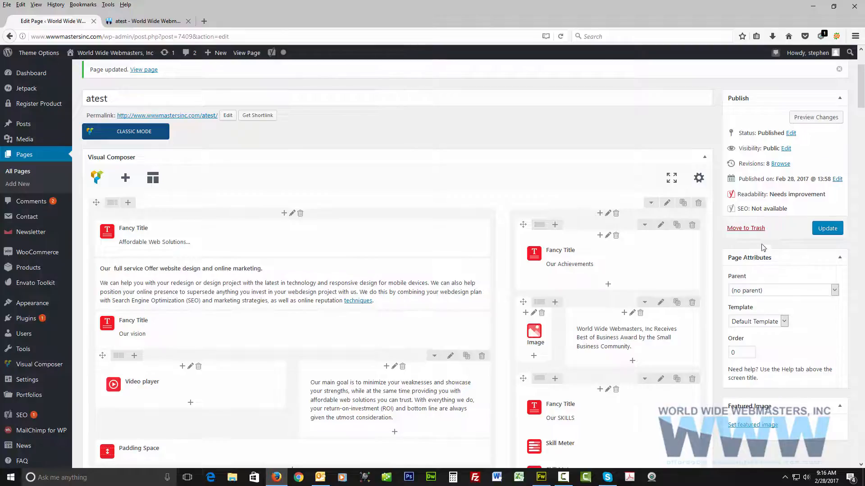
click(780, 165)
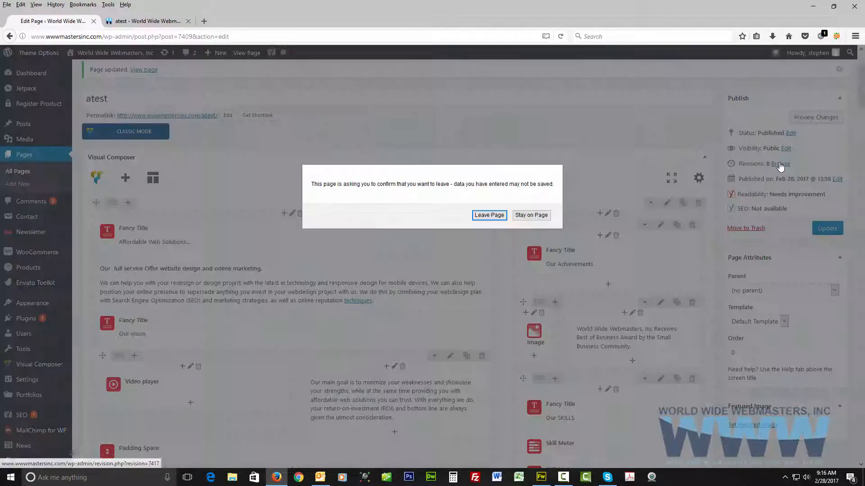
click(489, 217)
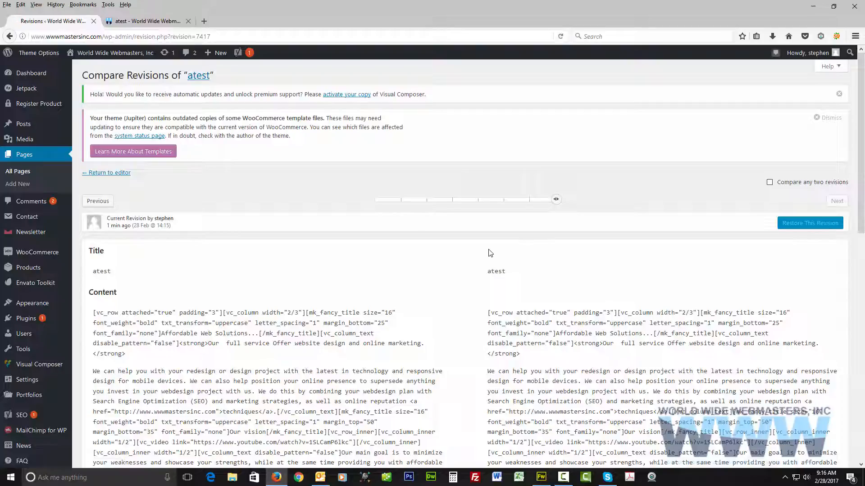
drag(530, 204, 509, 203)
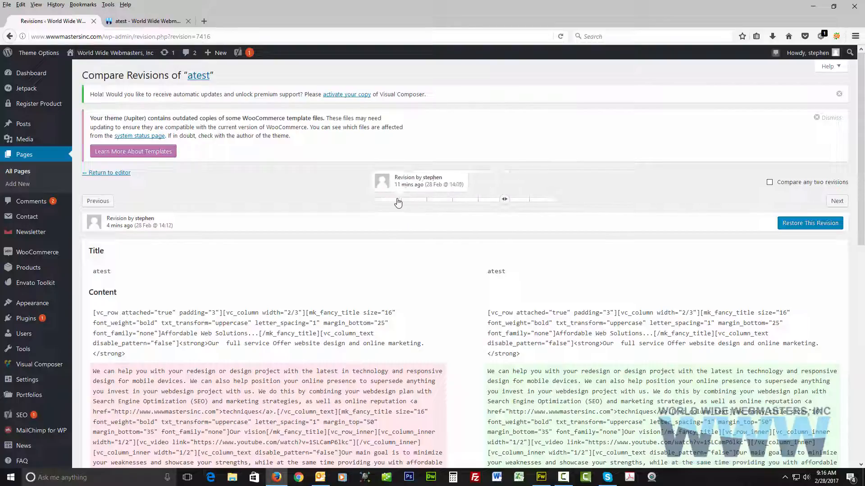
click(814, 225)
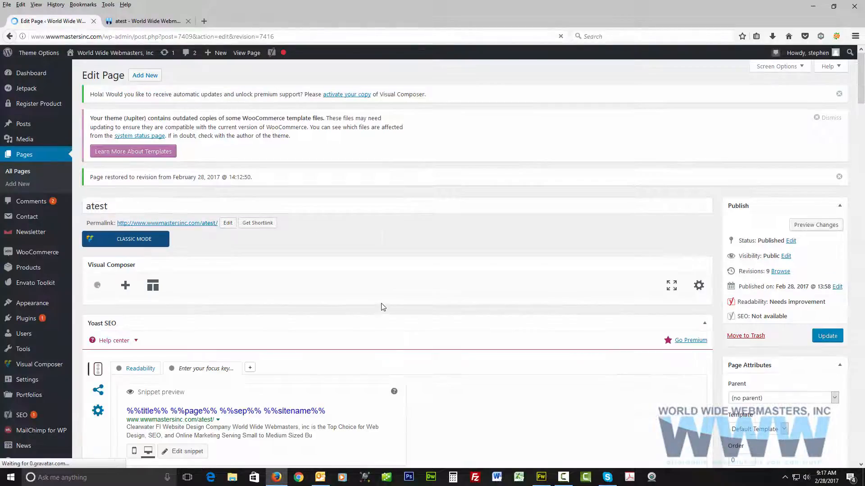
Check the restored Tabs element below the Padding Space and update the page.
scroll(382, 305, down, 5)
scroll(246, 233, down, 4)
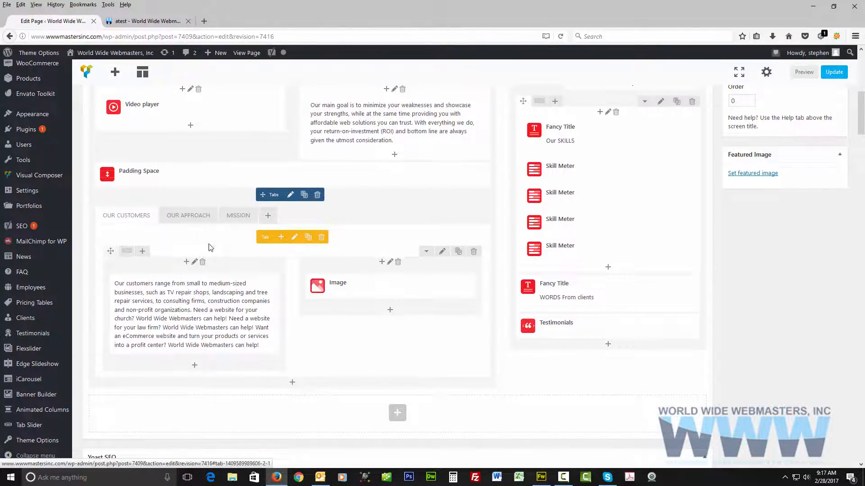
scroll(859, 153, up, 6)
click(826, 234)
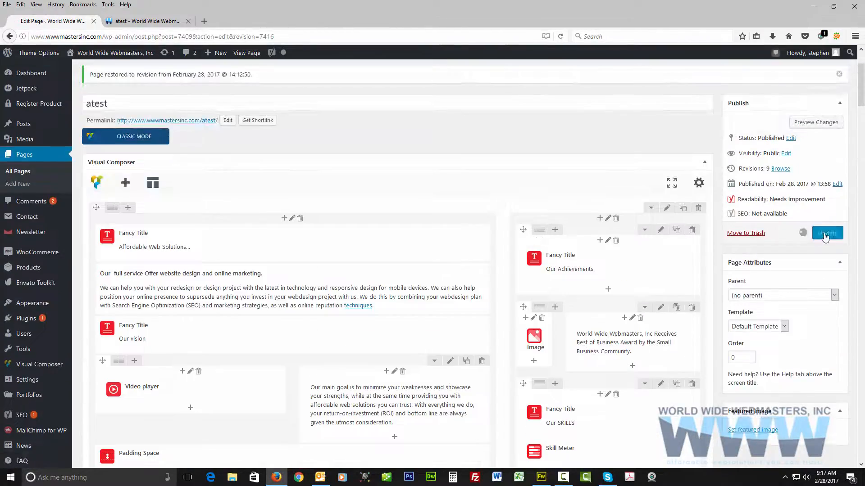
scroll(381, 154, down, 5)
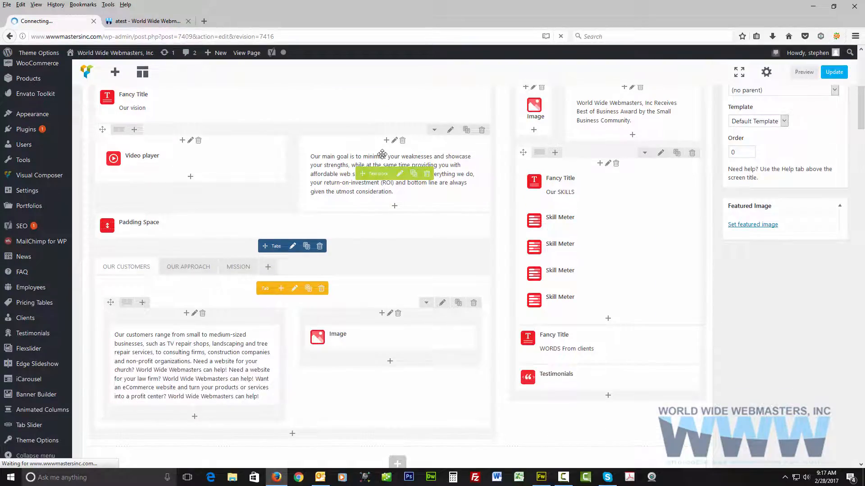
scroll(382, 154, up, 2)
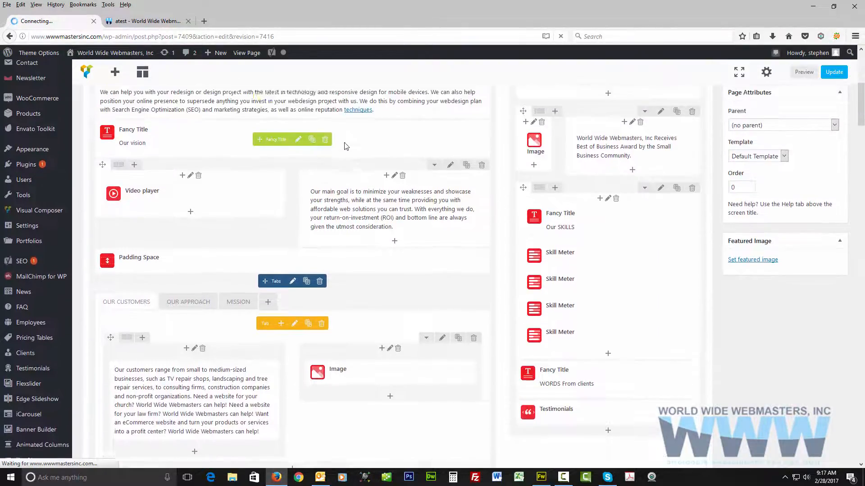
Reload the published atest page and examine the video and the tabs section below it.
click(144, 21)
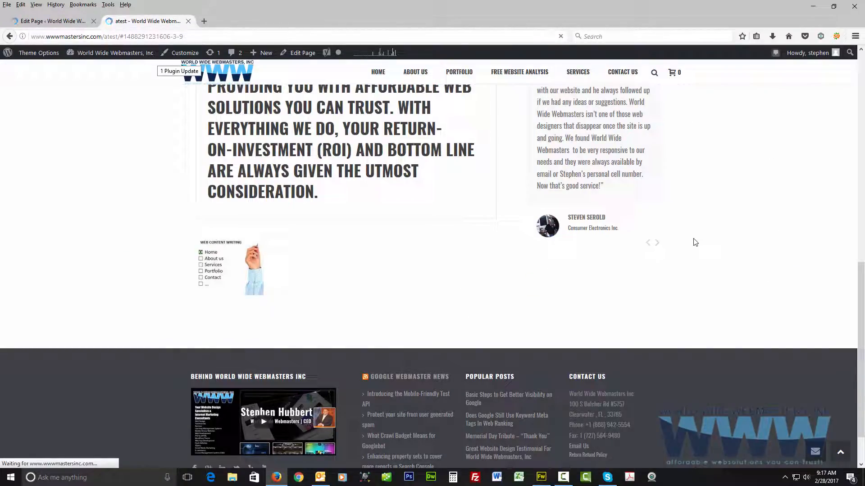
scroll(695, 242, up, 4)
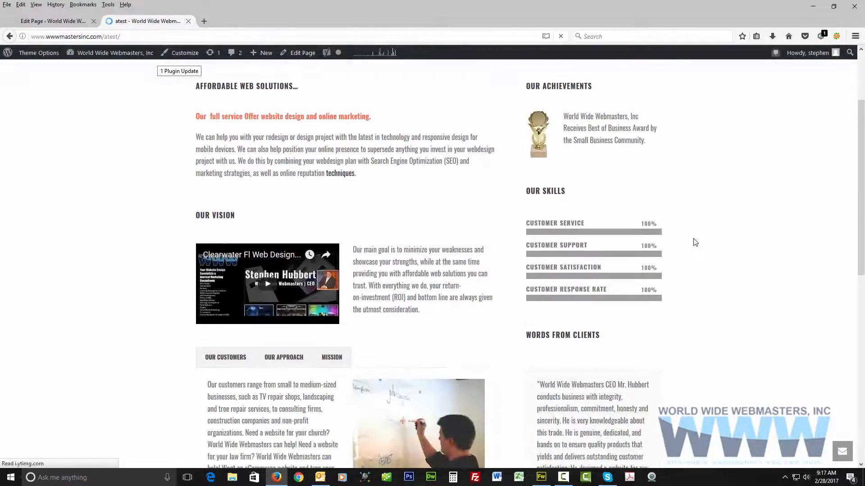
scroll(695, 242, down, 3)
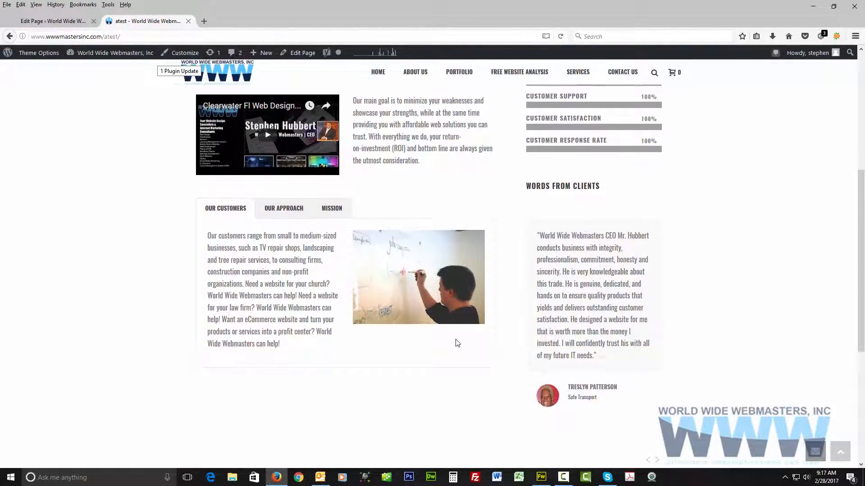
scroll(455, 340, up, 2)
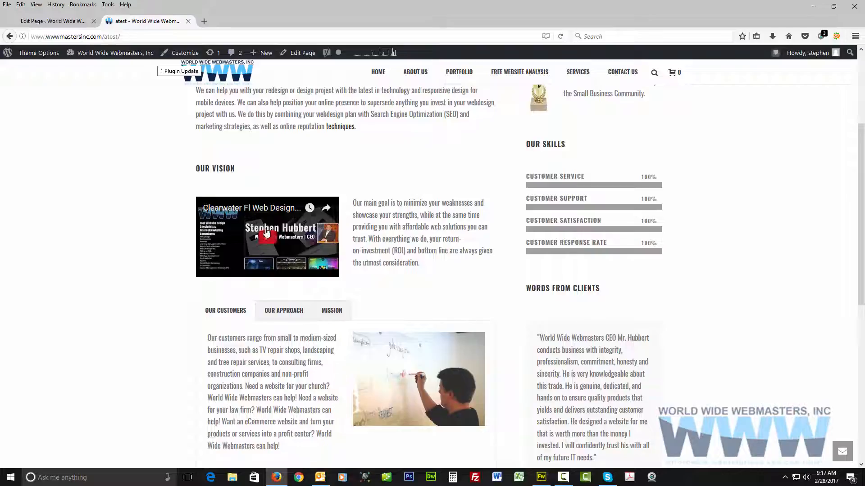
Return to the page editor, open the settings of the Video player element and enlarge the settings window.
click(53, 20)
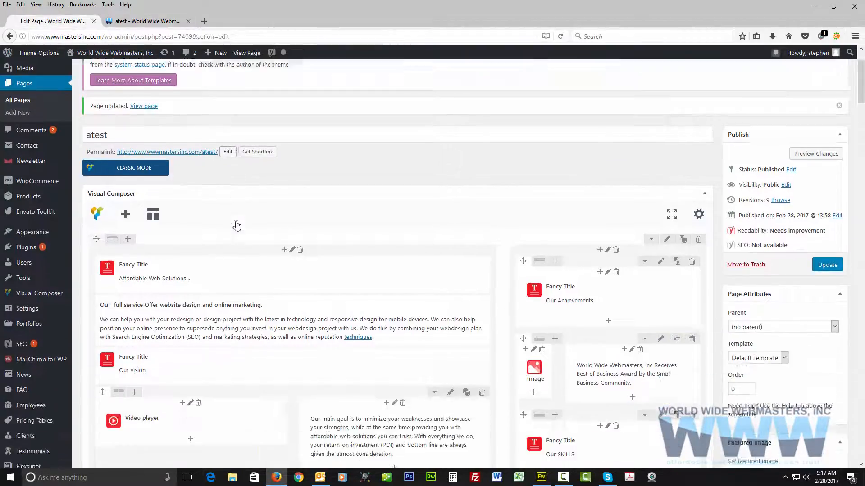
scroll(236, 225, down, 5)
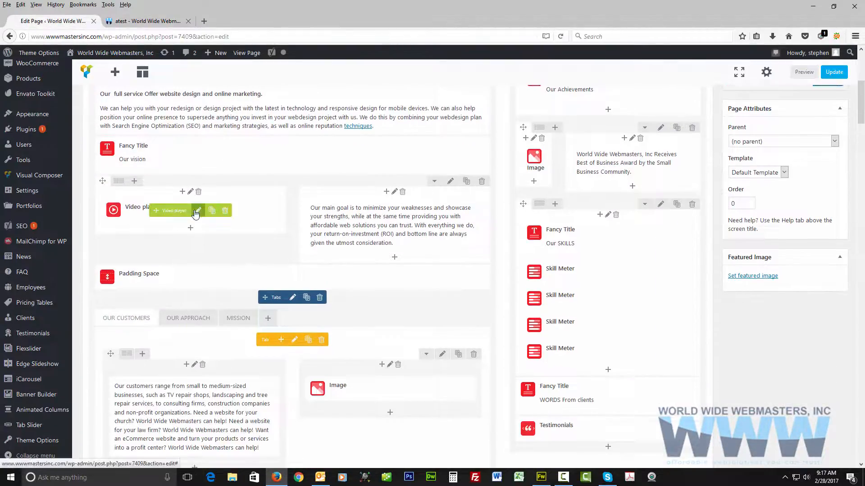
click(196, 211)
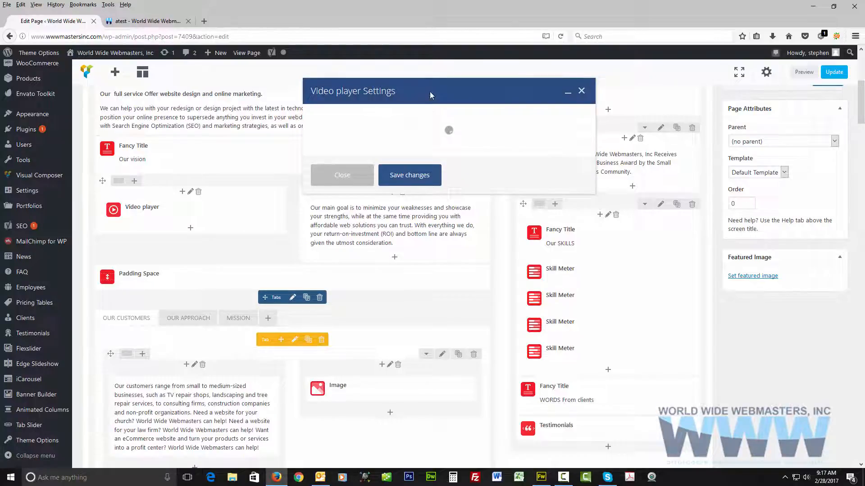
drag(430, 91, 380, 89)
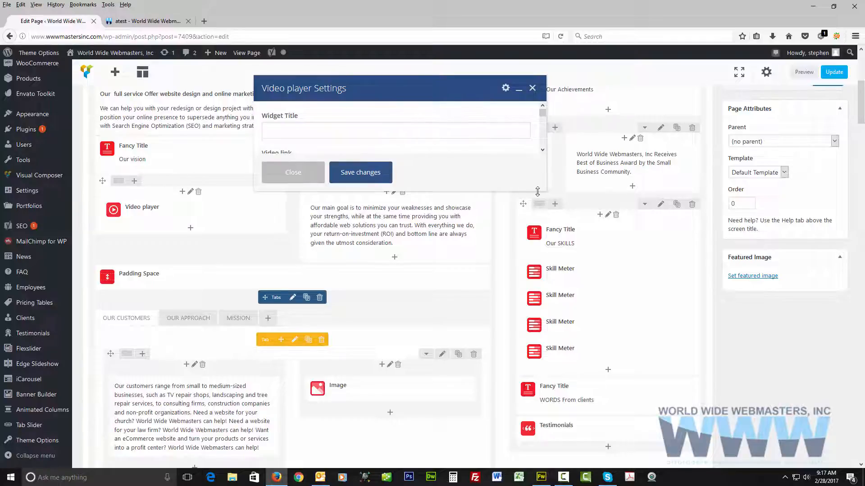
drag(537, 192, 528, 326)
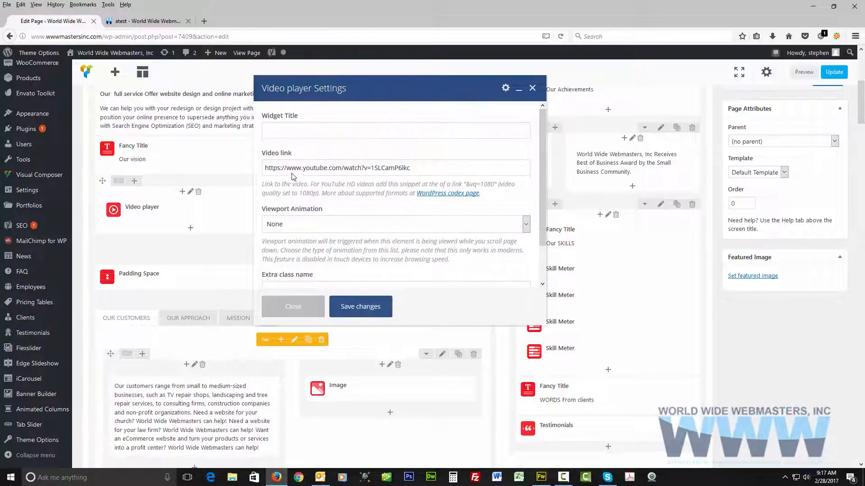
Review the Video link, Viewport Animation and Extra class name settings of the Video player and save the settings.
scroll(324, 229, down, 3)
scroll(274, 170, up, 3)
drag(421, 171, 233, 174)
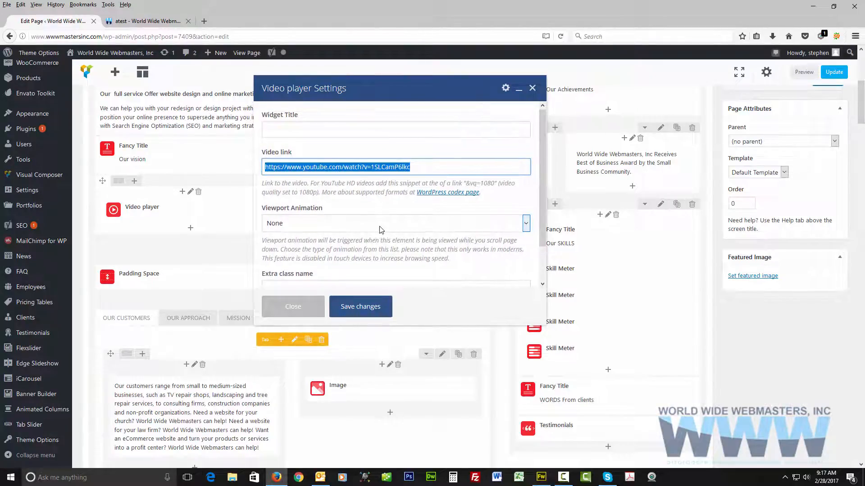
scroll(381, 230, down, 2)
click(305, 250)
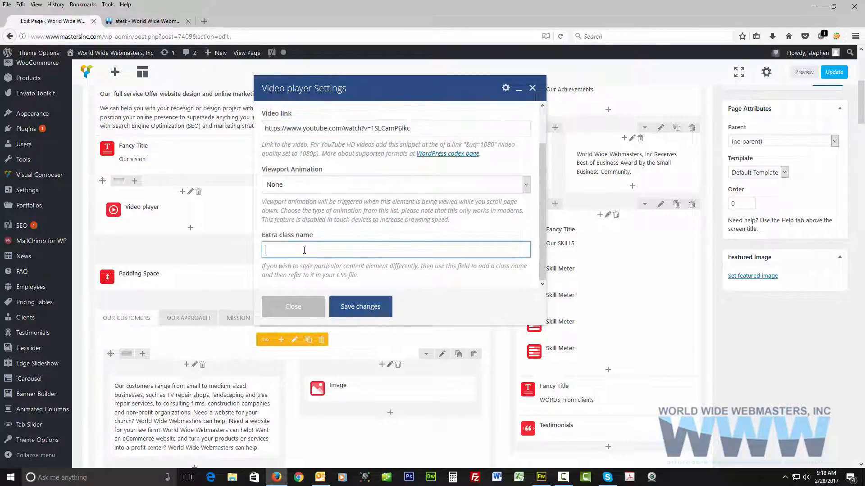
scroll(304, 251, up, 2)
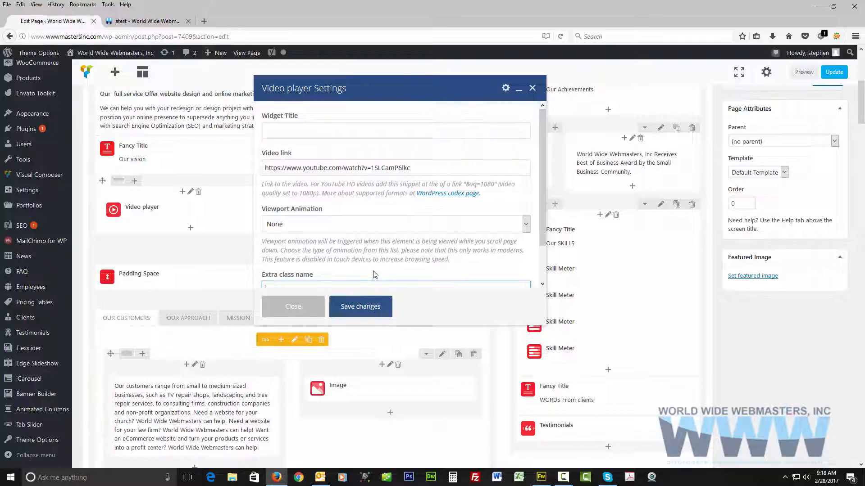
scroll(373, 274, down, 2)
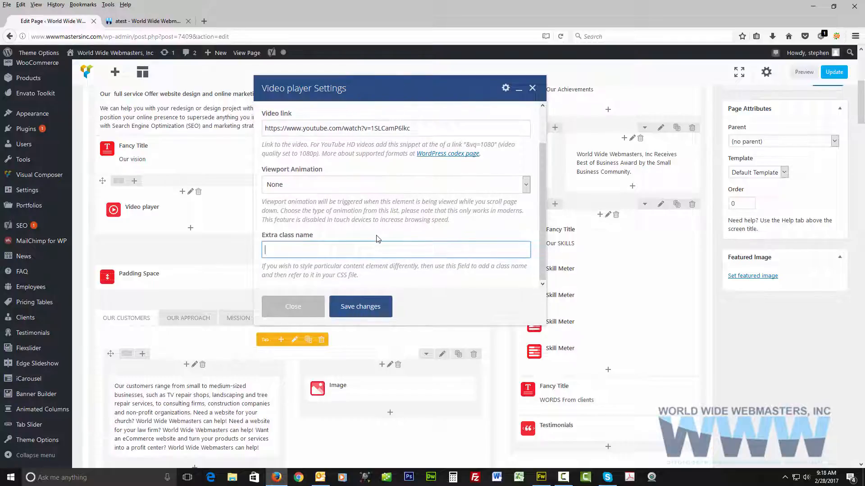
scroll(336, 247, up, 2)
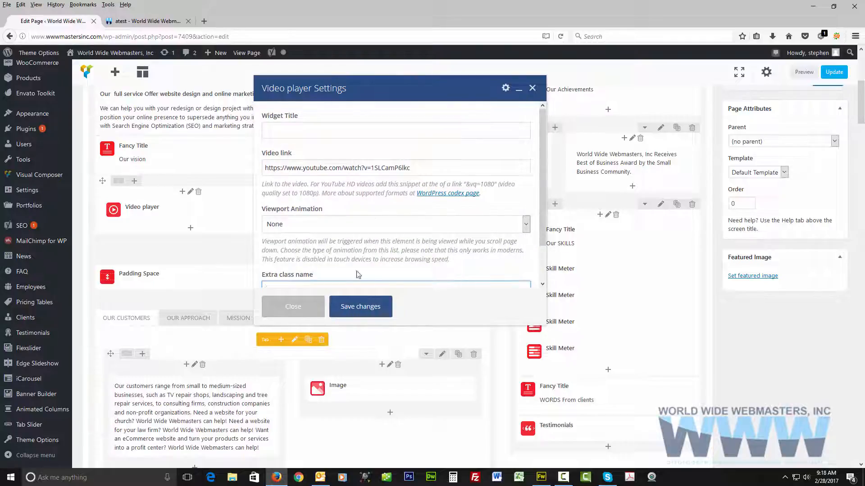
click(363, 311)
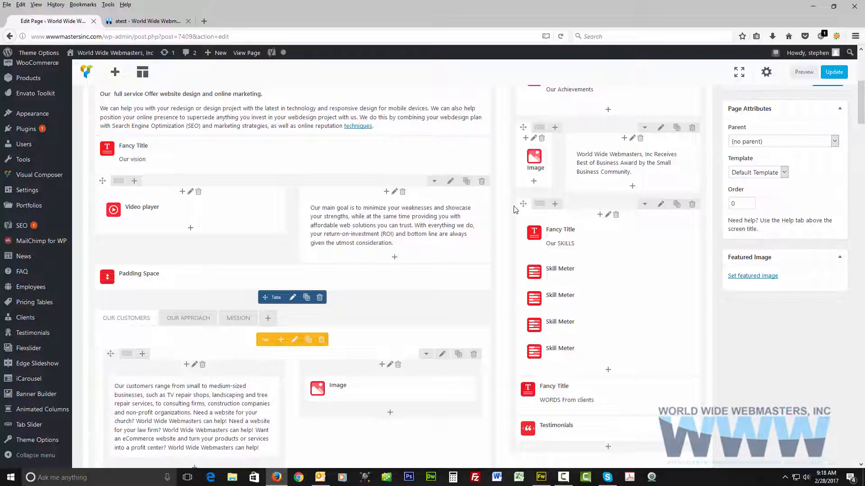
Examine the elements in the sidebar column, from the Our Achievements title and image through the Skill Meters to the Testimonials.
scroll(567, 255, up, 3)
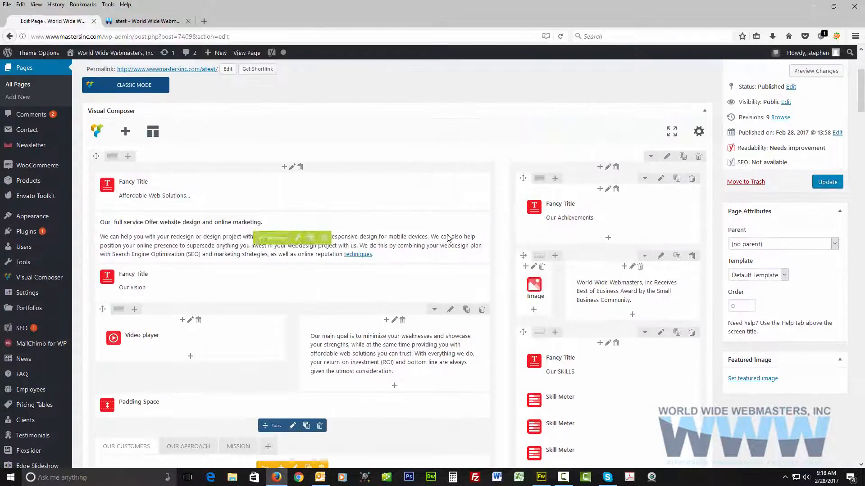
scroll(629, 222, down, 3)
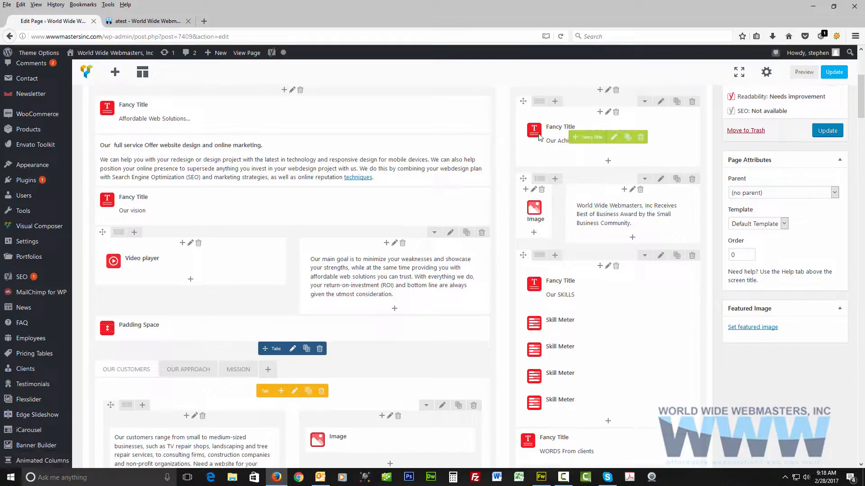
scroll(555, 188, down, 2)
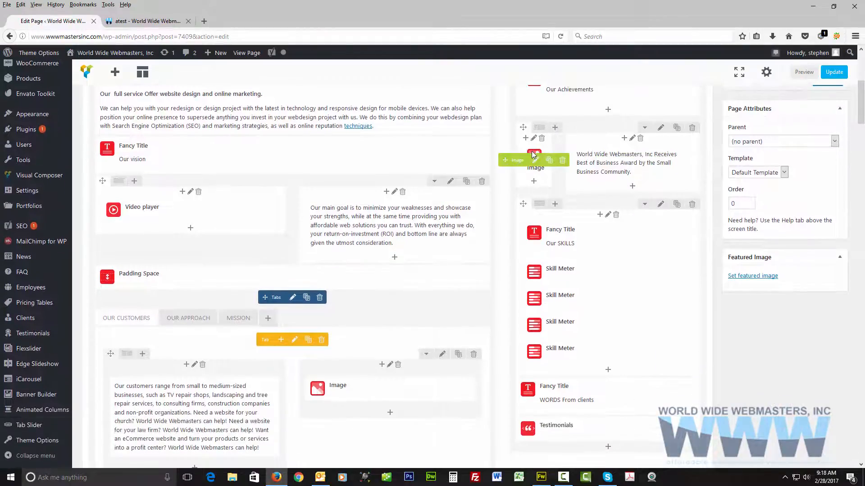
scroll(616, 165, down, 4)
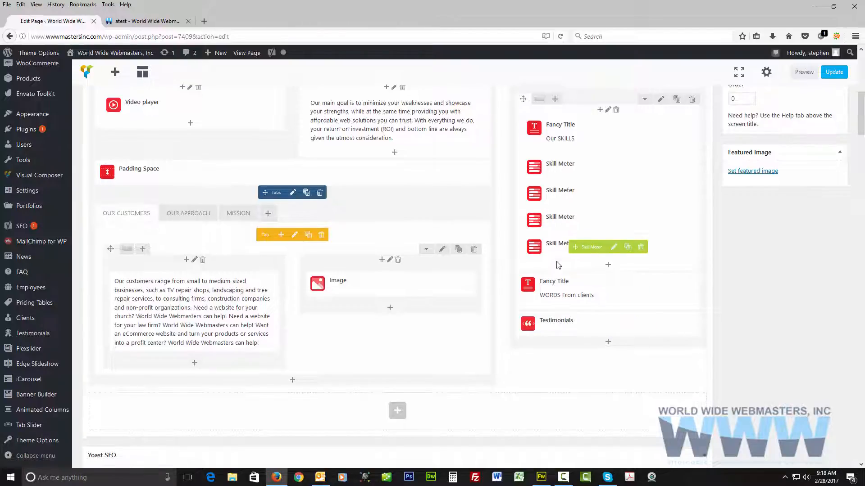
scroll(557, 264, down, 5)
scroll(557, 265, up, 10)
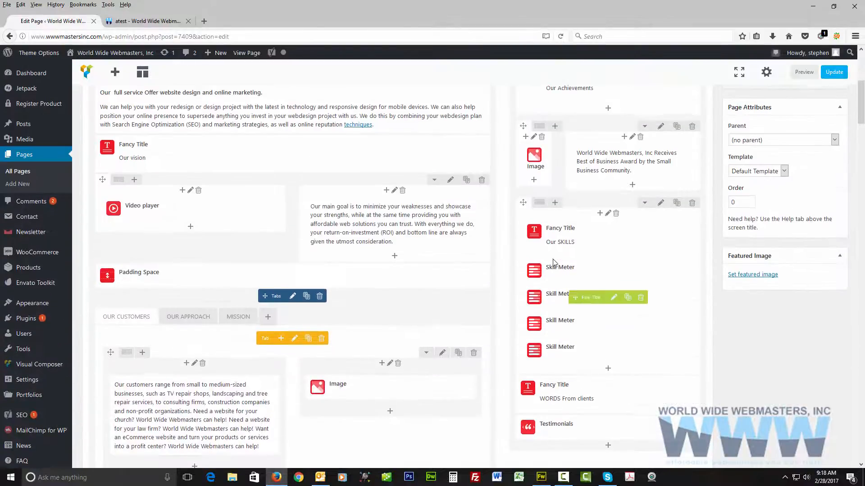
scroll(550, 264, up, 2)
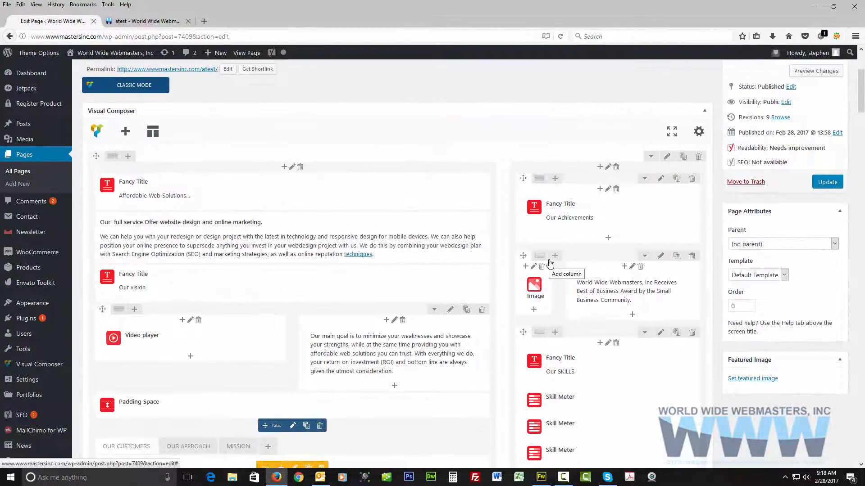
scroll(549, 263, down, 3)
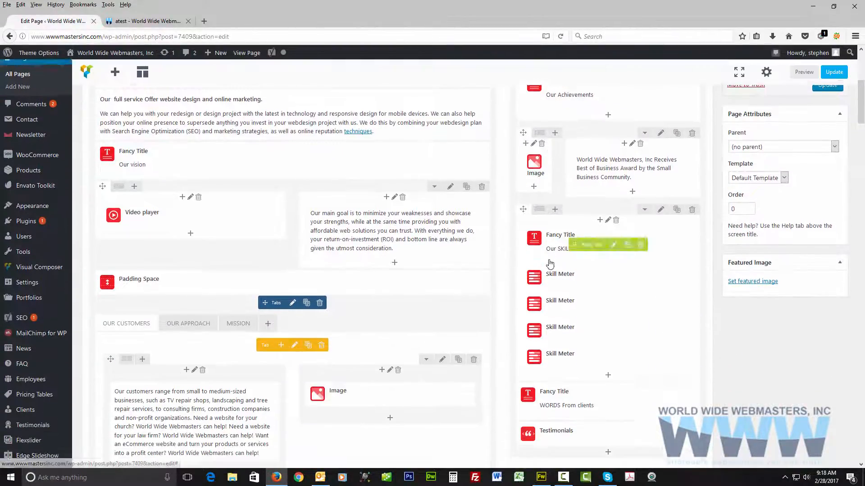
scroll(549, 263, down, 3)
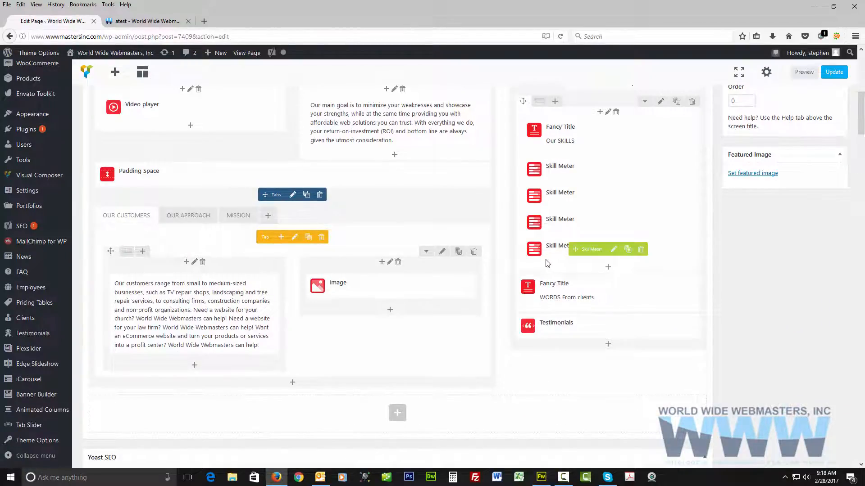
Add a new row at the end of the page layout and split it into three equal columns.
scroll(545, 263, down, 4)
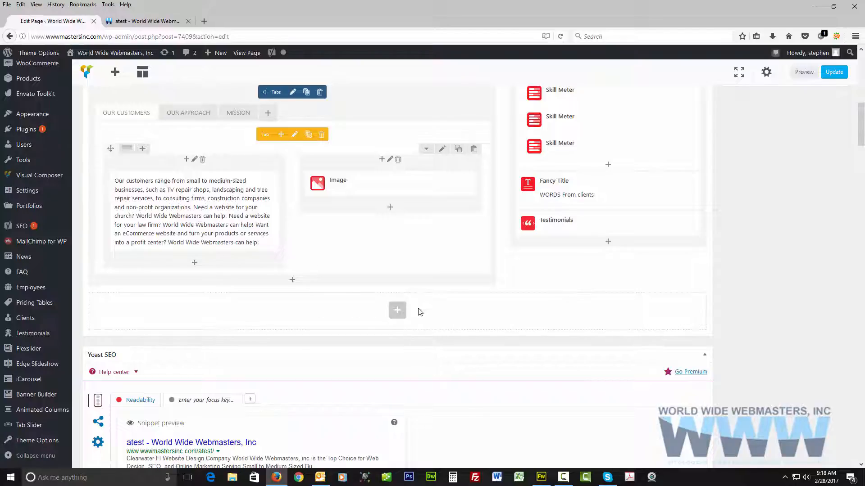
click(397, 311)
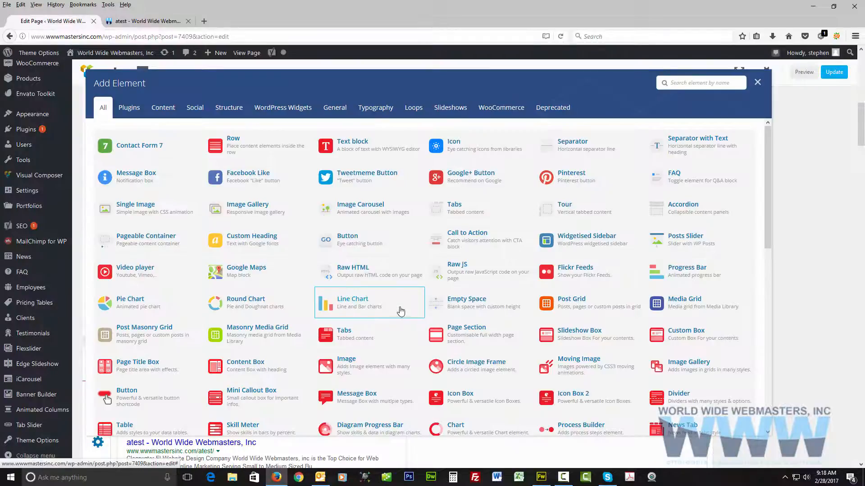
click(260, 145)
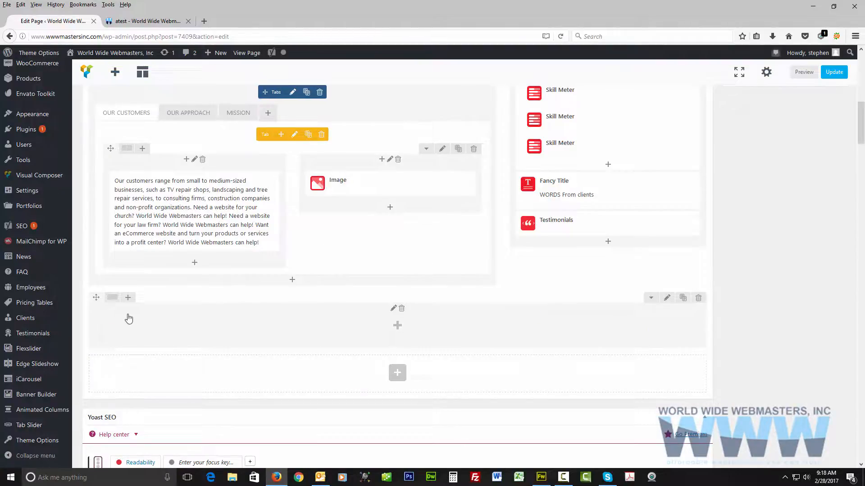
mouse_move(112, 301)
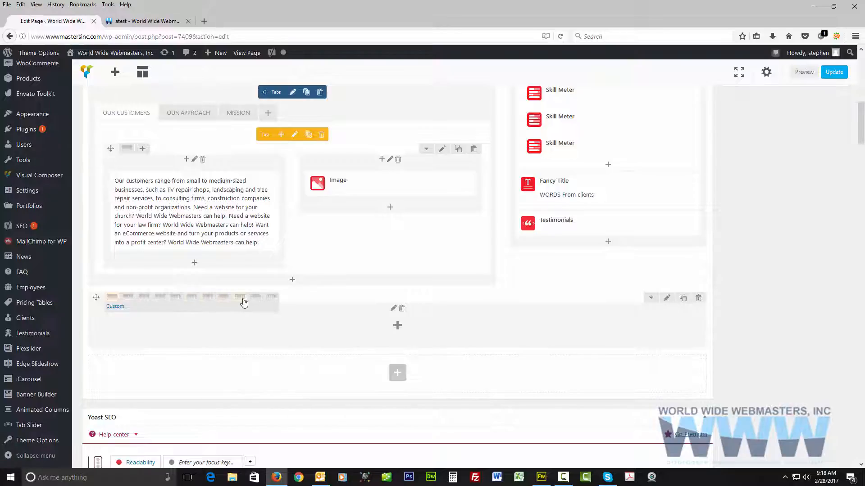
click(162, 301)
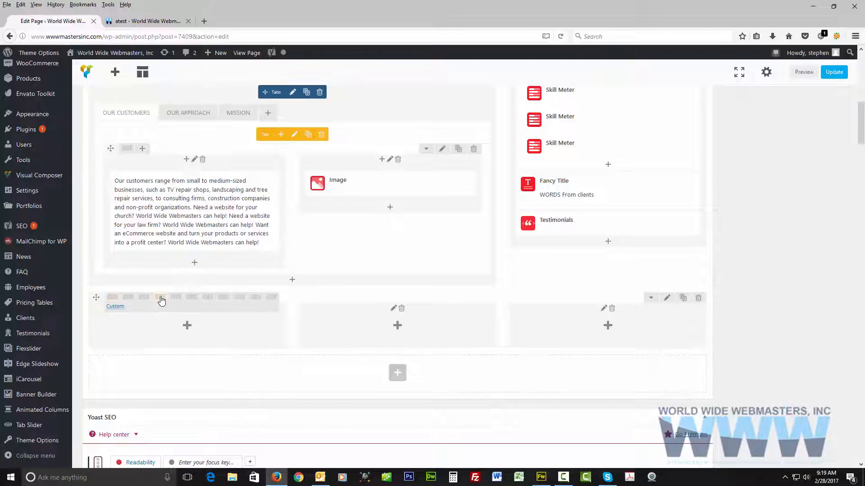
Add a Text block with the copied "Our main goal" paragraph to the new row's first column and save it.
click(186, 325)
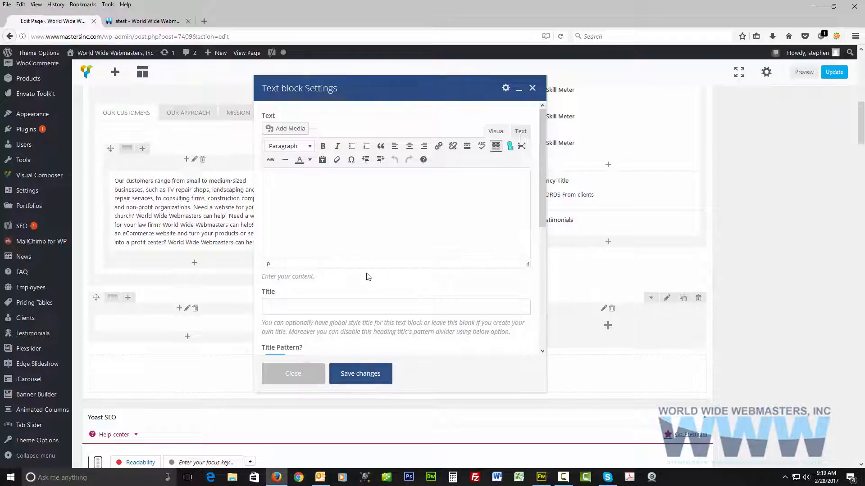
text(Our main goal is to minimize your weaknesses and showcase your strengths, while at the same time providing you with affordable web solutions you can trust. With everything we do, your return-on-investment (ROI) and bottom line are always given the utmost consideration.)
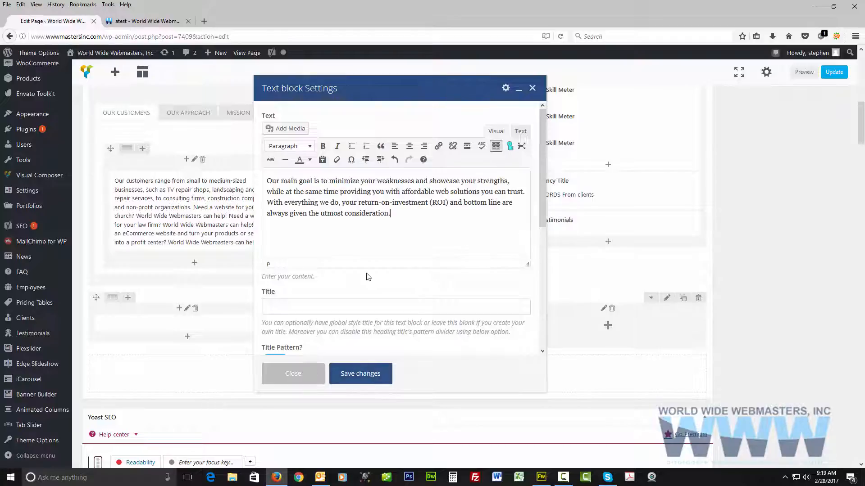
click(323, 375)
Add a Single Image element with Sunshine-Coast-SEO.jpg from the media library to the new row's middle column and save it.
click(396, 328)
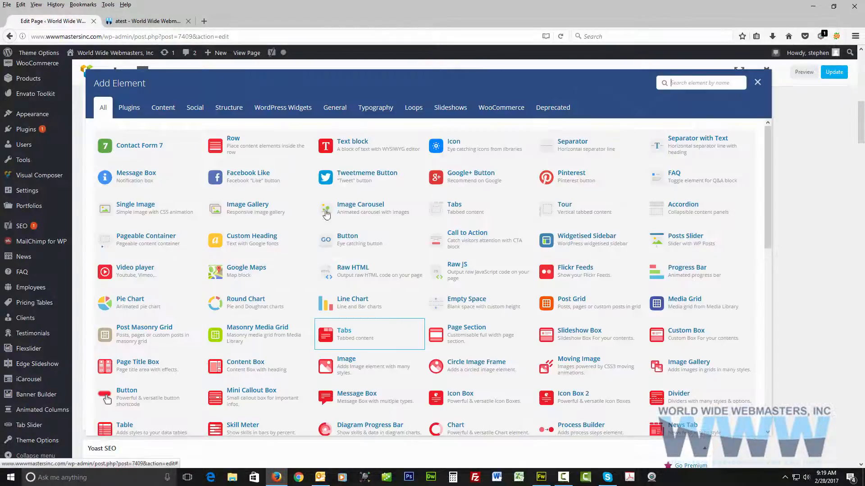
click(147, 207)
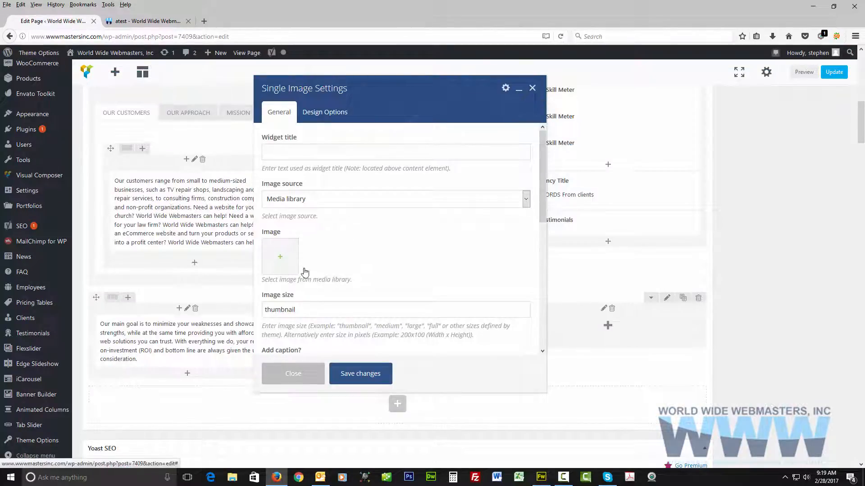
click(279, 258)
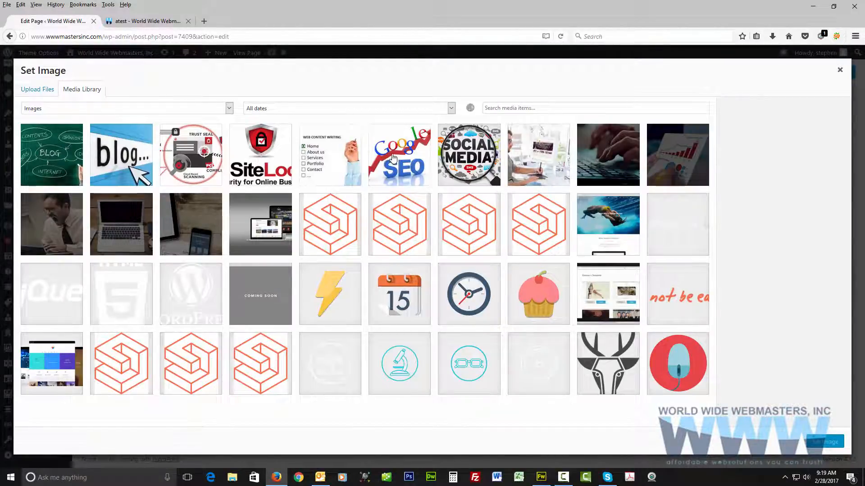
click(393, 157)
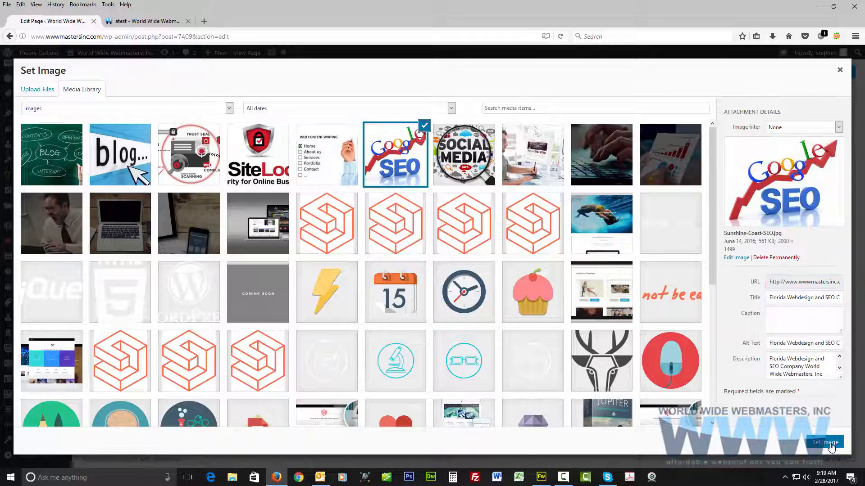
click(831, 445)
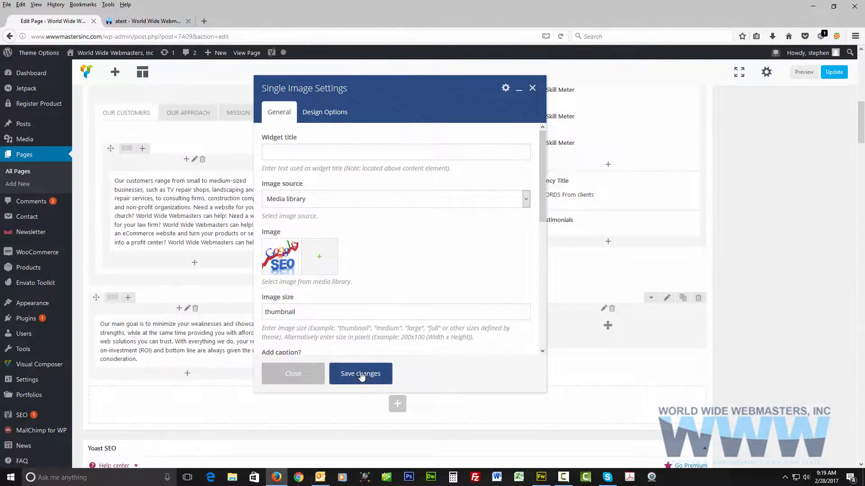
click(361, 374)
Reopen the settings of the new Single Image, replace its image size and save the changes.
click(406, 328)
double_click(413, 328)
key(ctrl+c)
drag(311, 314, 235, 331)
key(ctrl+v)
click(349, 378)
Copy the YouTube video link from the settings of the Video player under Our vision, leaving that element unchanged.
scroll(213, 187, up, 3)
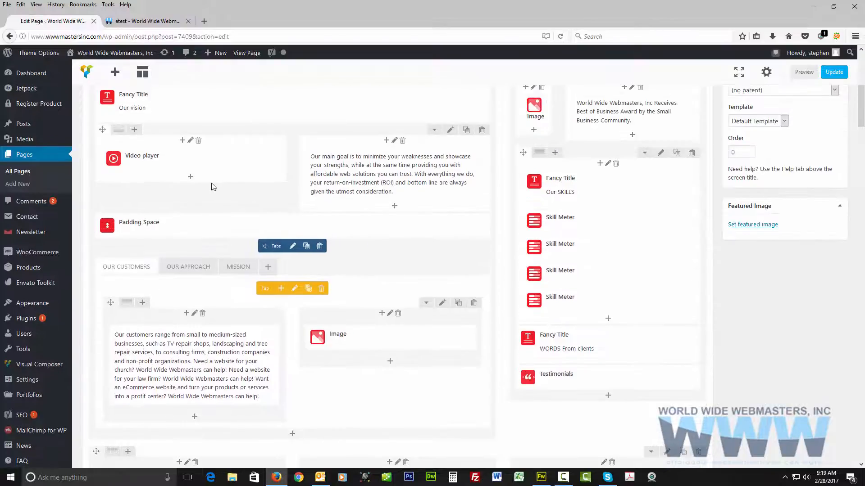
click(198, 161)
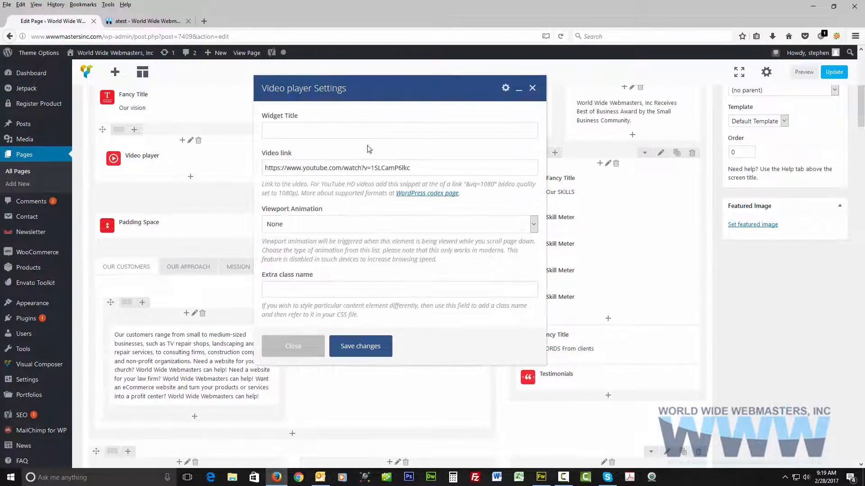
drag(421, 170, 252, 173)
key(ctrl+c)
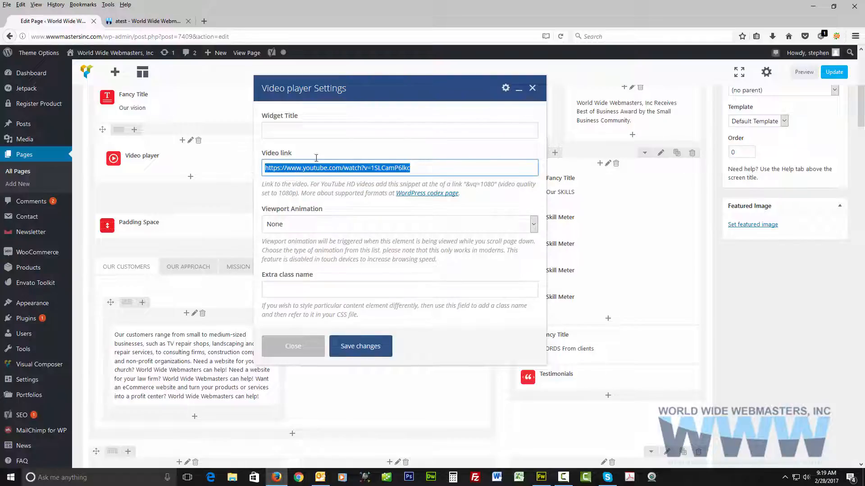
click(532, 88)
Add a Video player with the copied YouTube link to the third column of the new row and save it.
scroll(627, 264, down, 7)
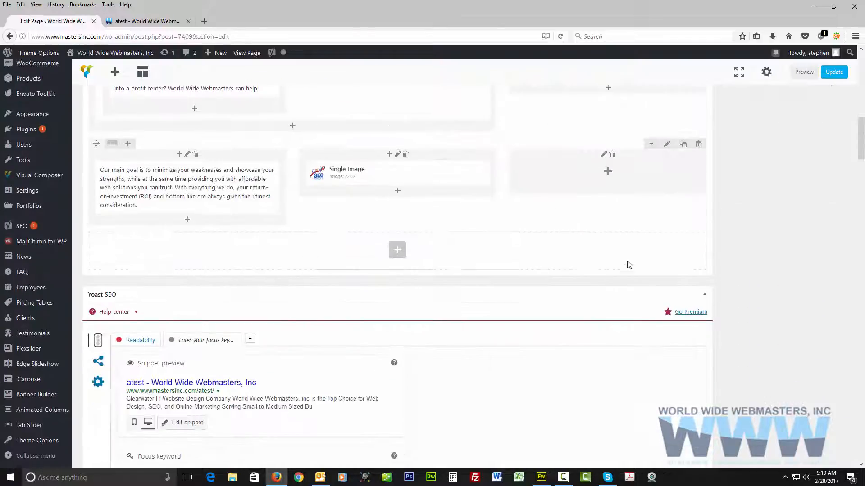
click(609, 172)
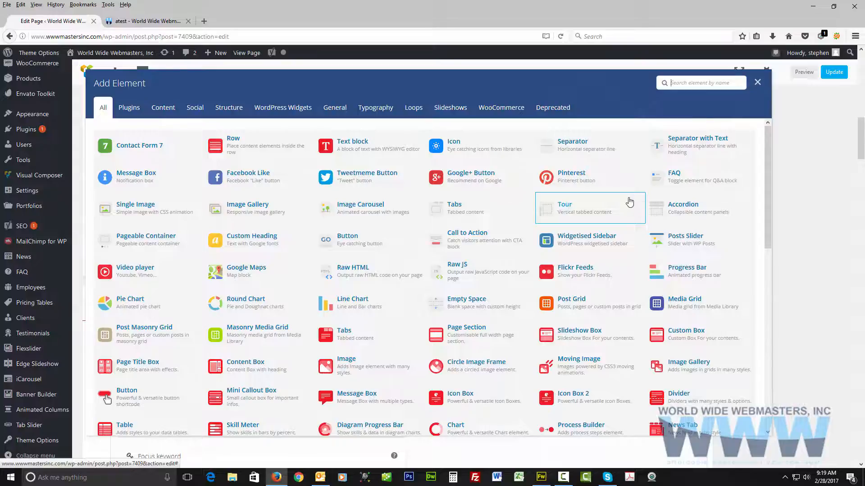
click(130, 272)
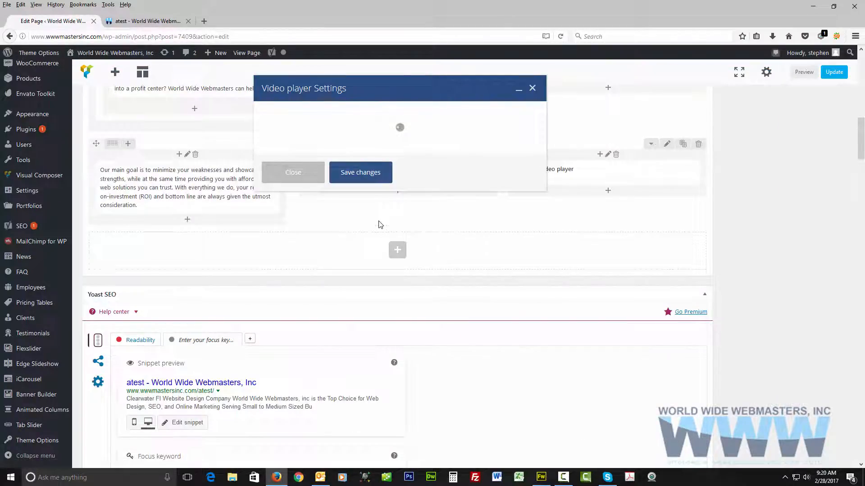
click(306, 169)
key(ctrl+v)
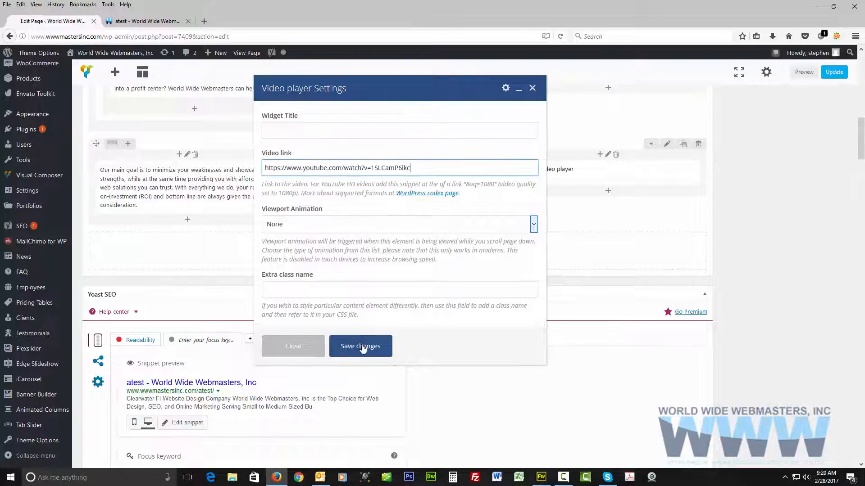
click(363, 346)
Update the atest page with the new three-column row.
scroll(714, 318, up, 3)
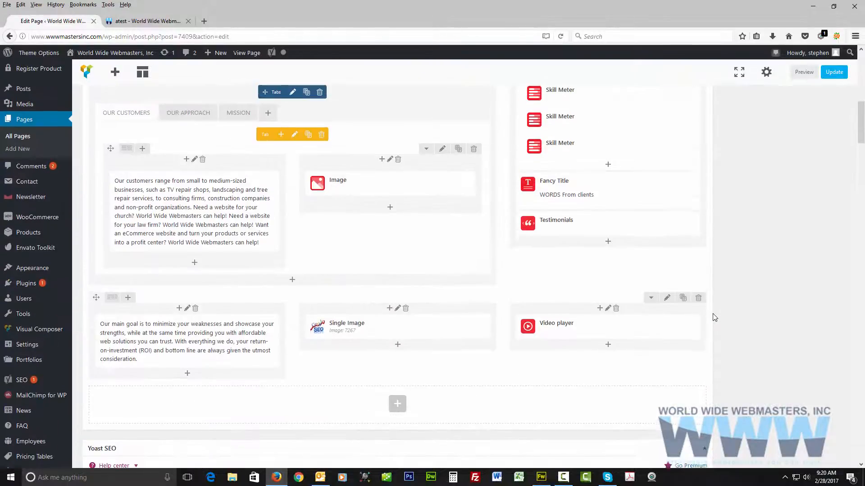
scroll(729, 297, up, 2)
click(834, 73)
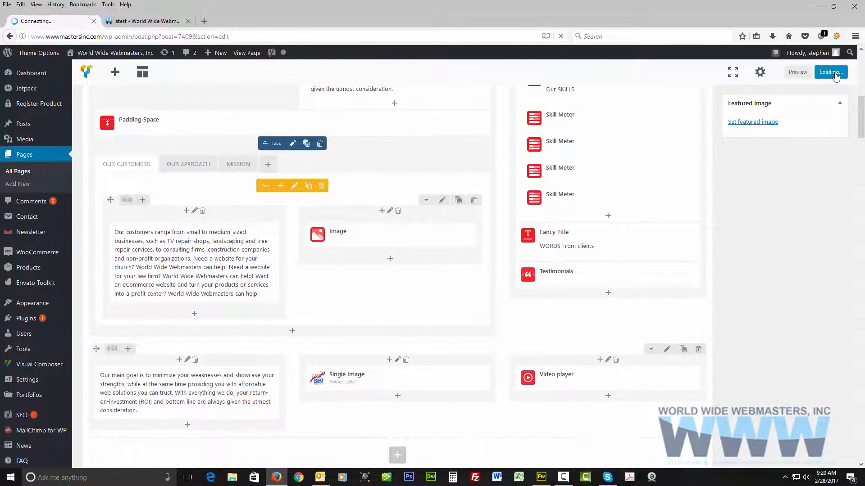
Reload the published atest page and examine the new row's text, image and video along with the content above.
click(143, 20)
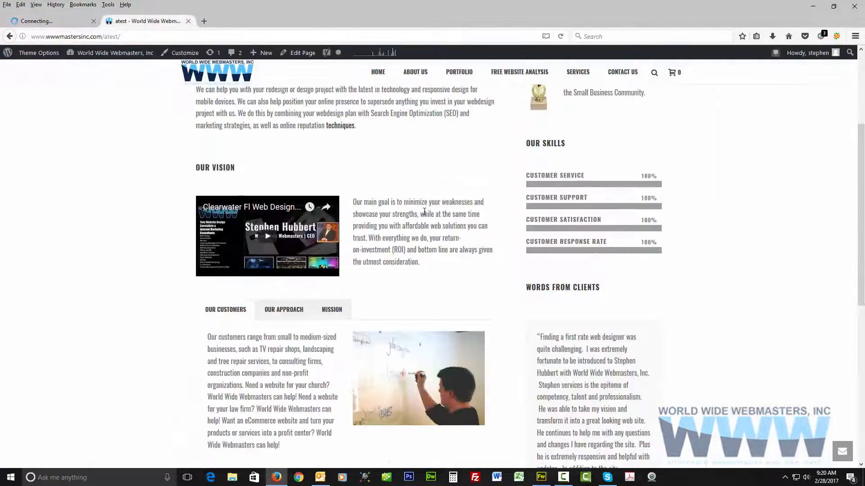
scroll(424, 212, down, 6)
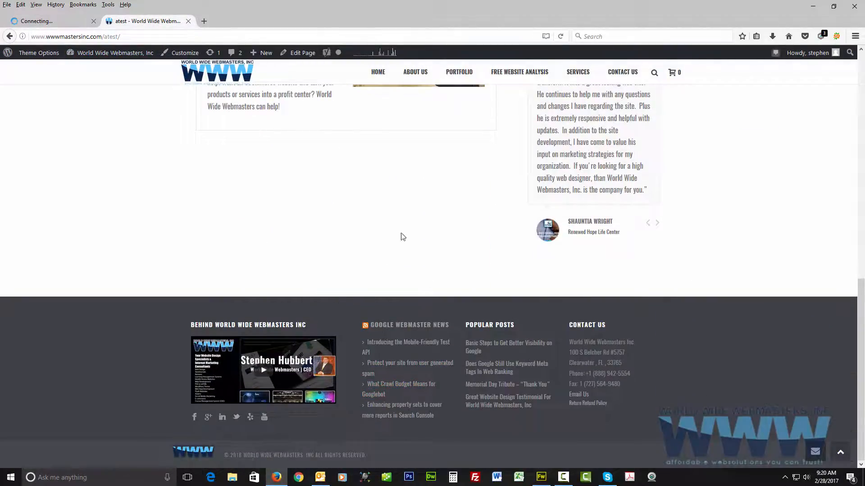
click(561, 38)
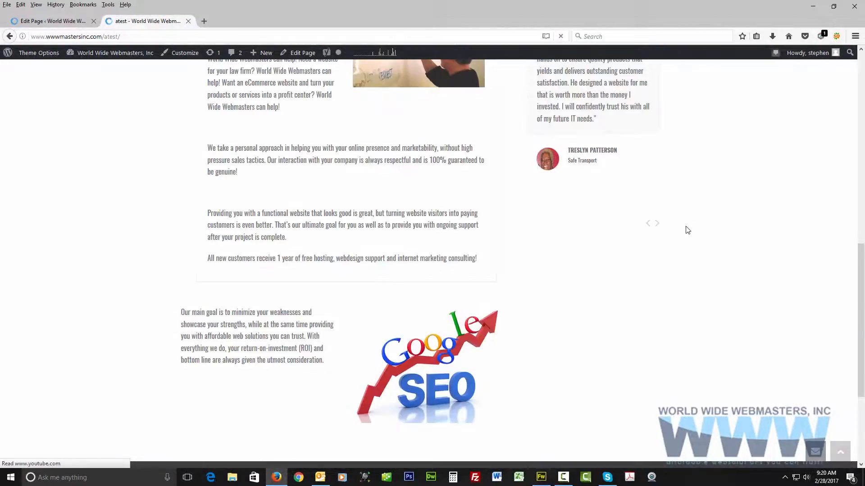
scroll(692, 212, down, 3)
scroll(688, 230, up, 1)
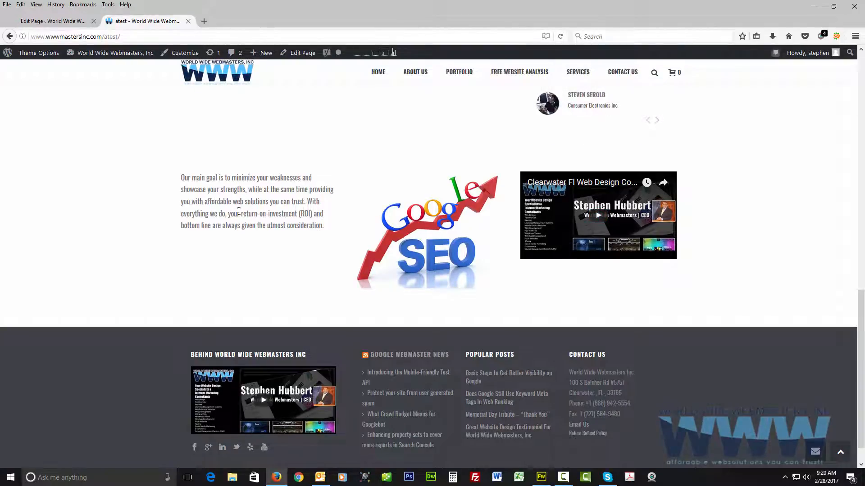
scroll(250, 214, up, 15)
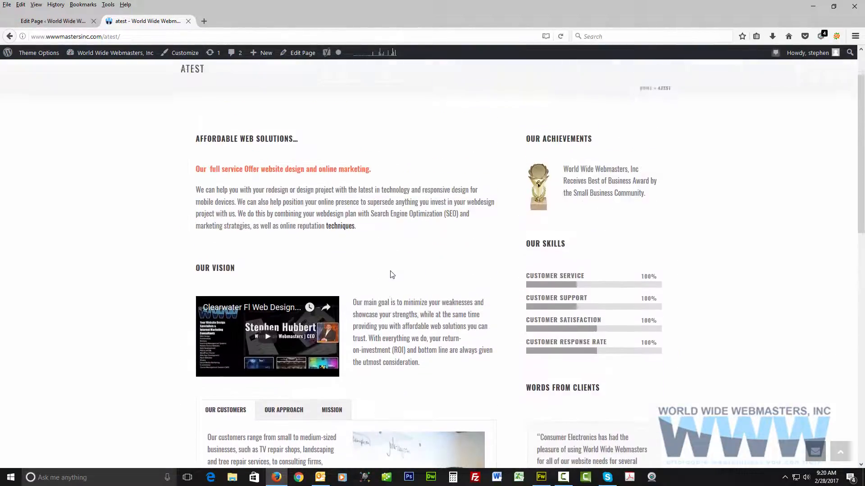
Return to the page editor and review the page layout from the Our vision section to the new row.
click(70, 22)
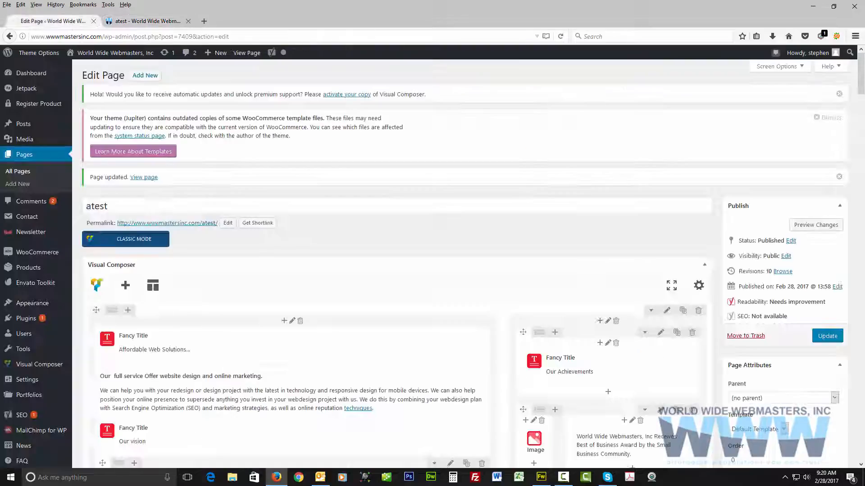
scroll(380, 299, down, 5)
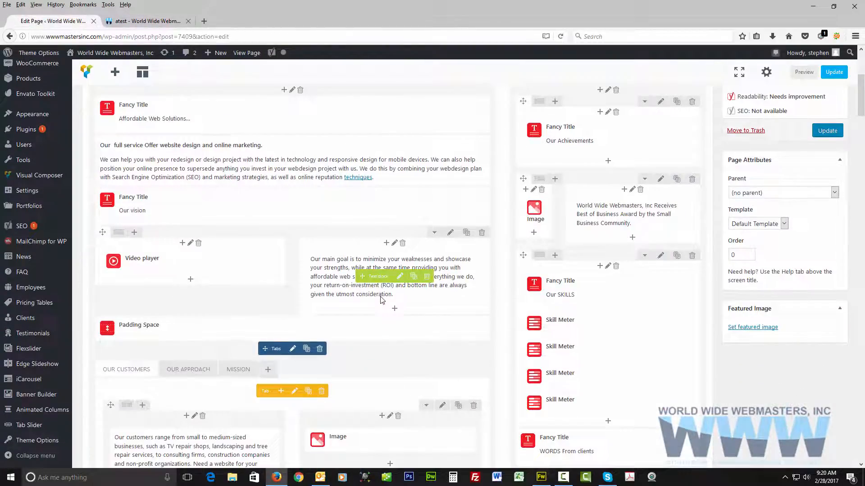
scroll(380, 299, down, 3)
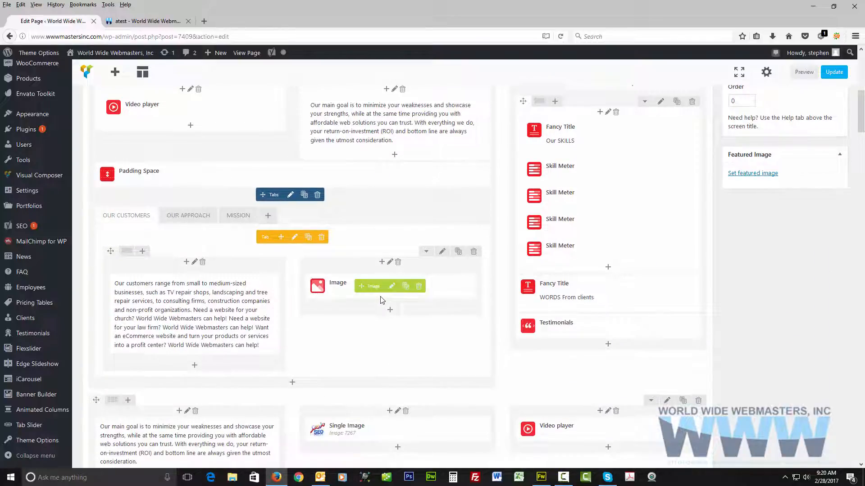
scroll(380, 299, up, 2)
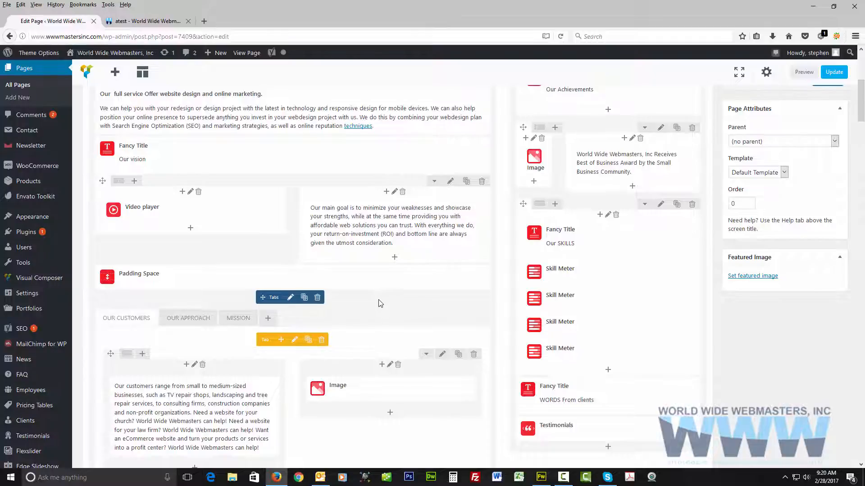
scroll(379, 304, down, 1)
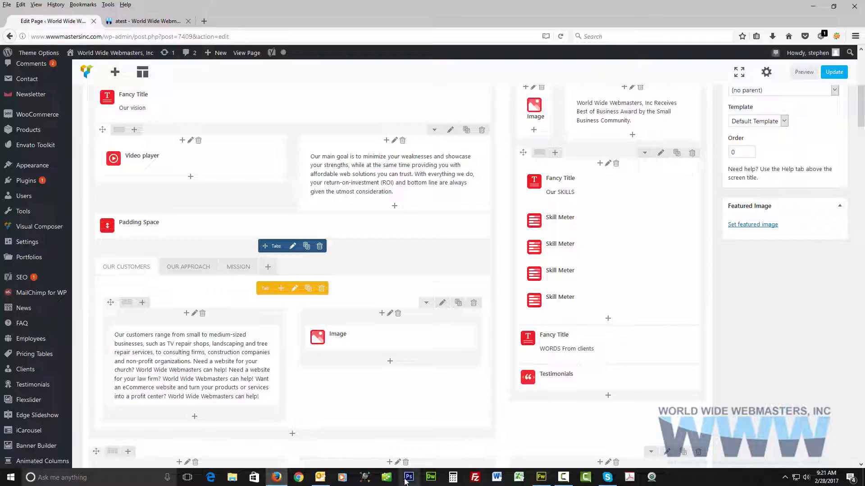
click(563, 477)
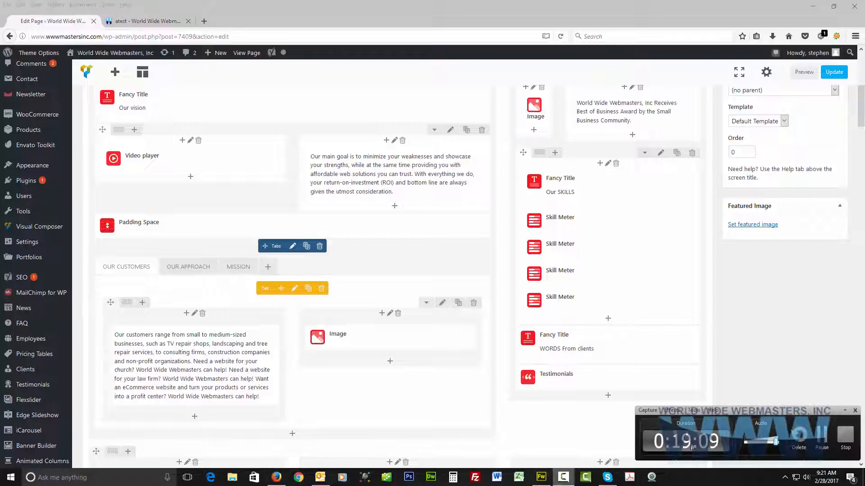